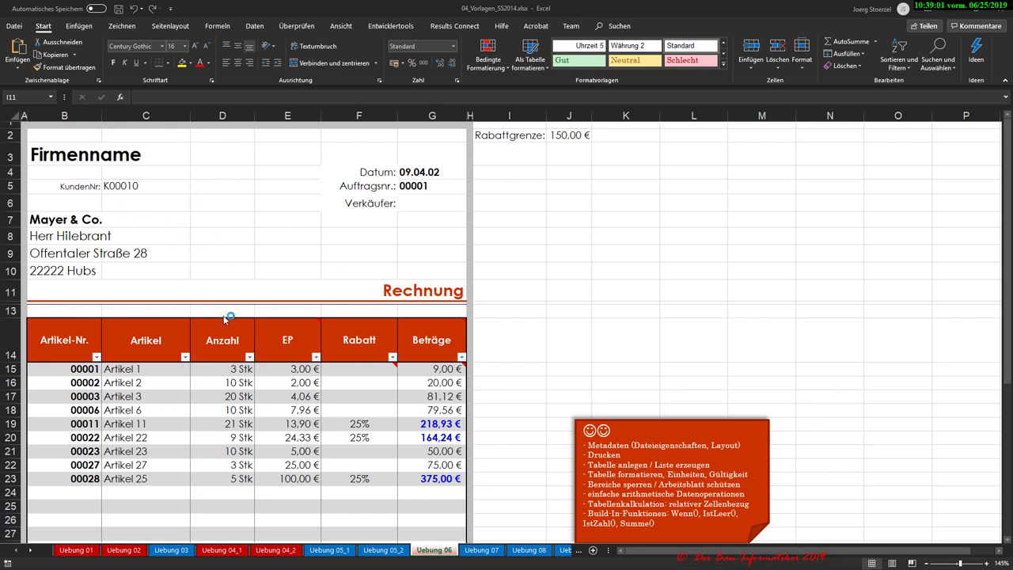
Step: Inspect the Artikel entries, their input hints, Artikel 1's quantity and price, and F15's discount formula
key("alt+Tab")
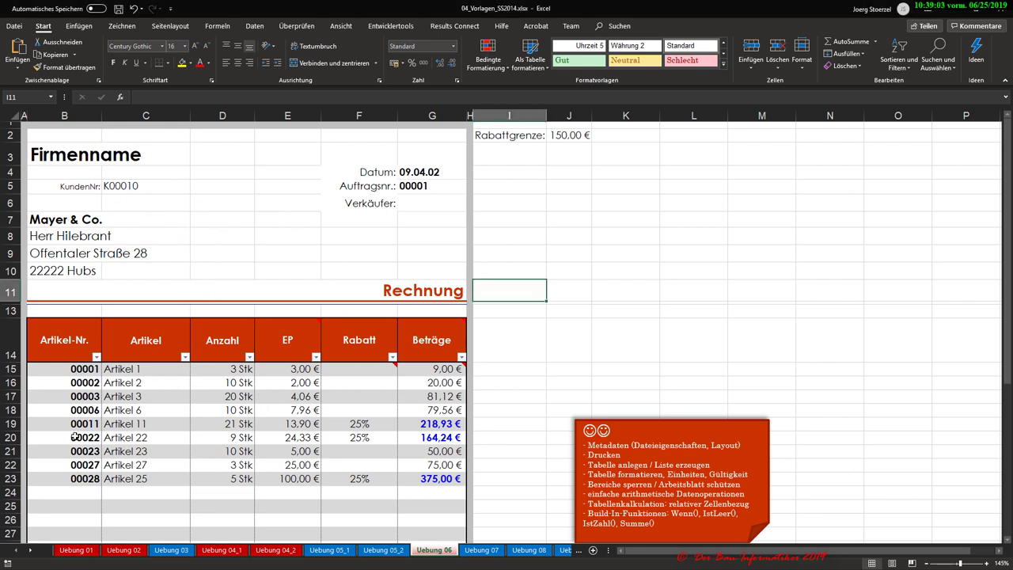
left_click(73, 437)
left_click(139, 384)
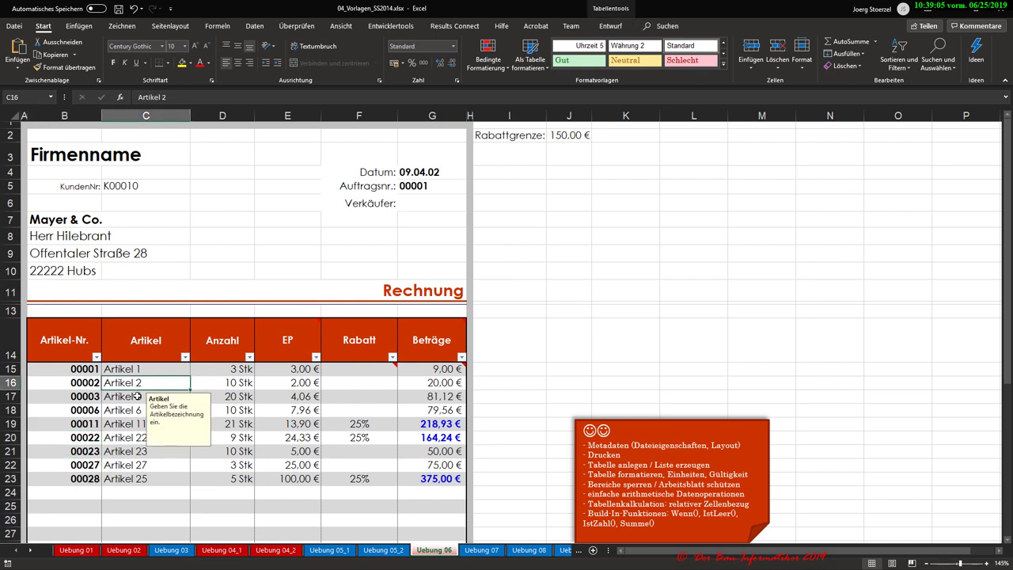
left_click(128, 435)
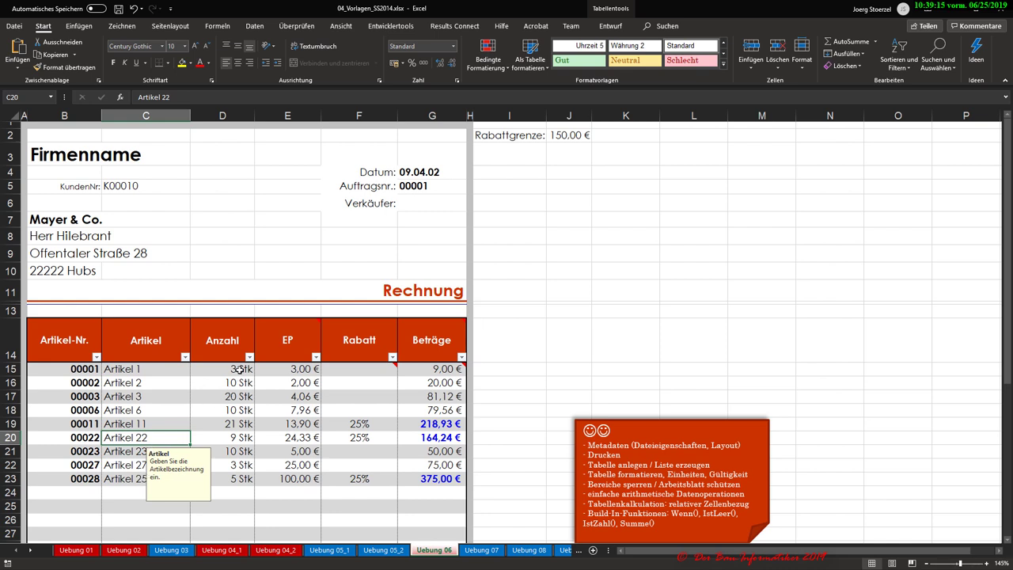
left_click(240, 369)
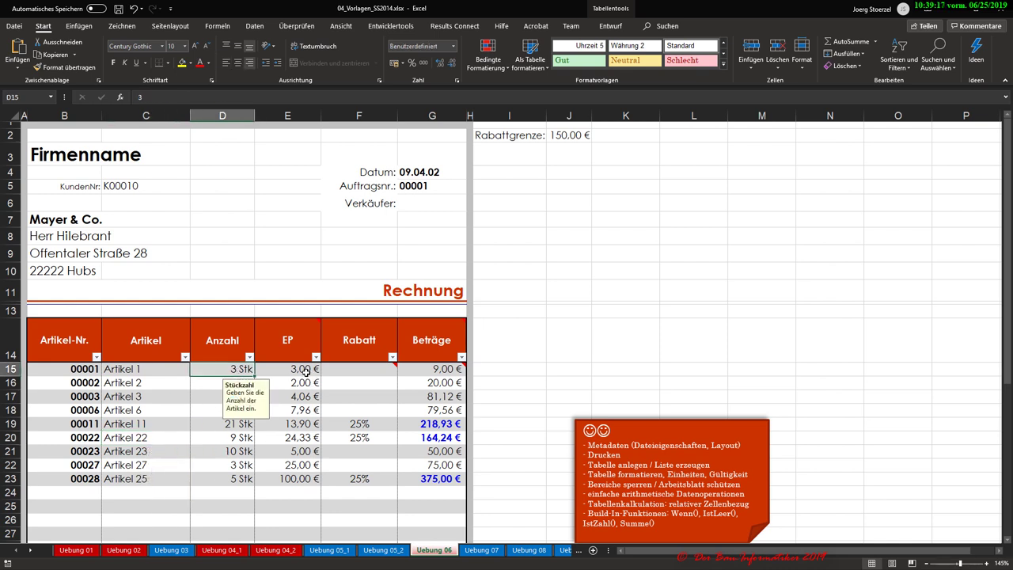
left_click(302, 368)
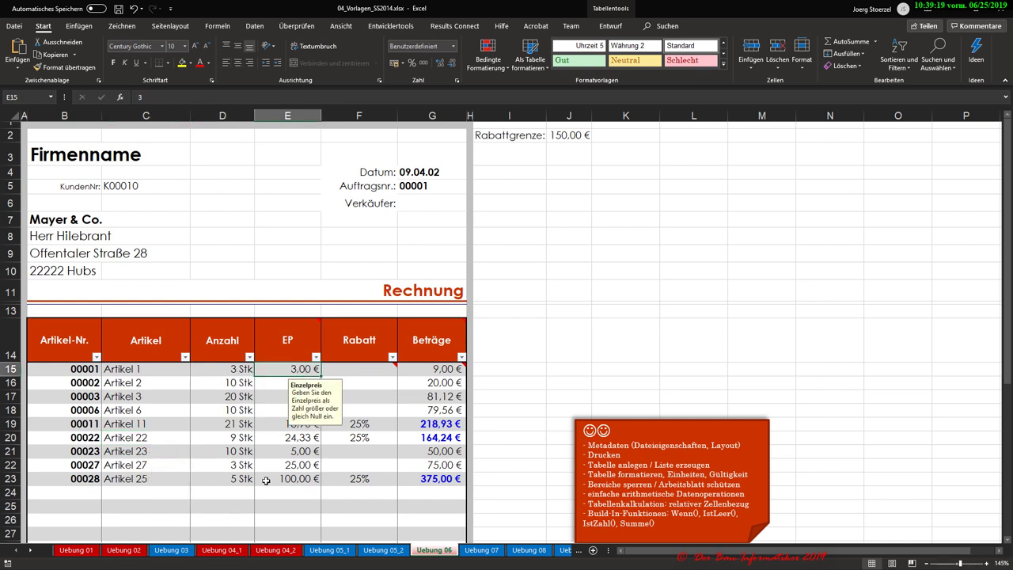
left_click(361, 375)
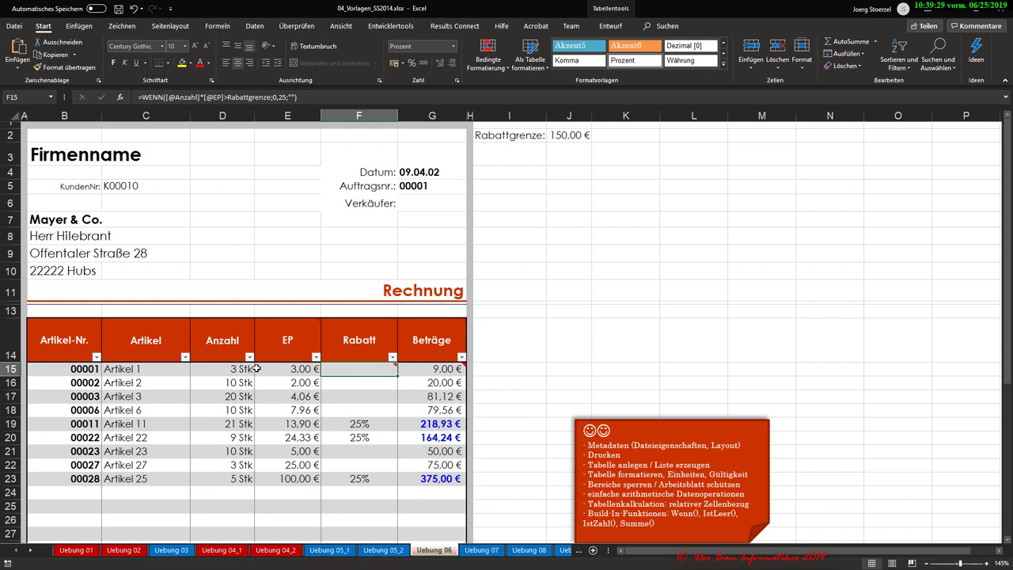
Step: Temporarily lower the Rabattgrenze in J2 to 50, then restore it to 150
left_click(572, 134)
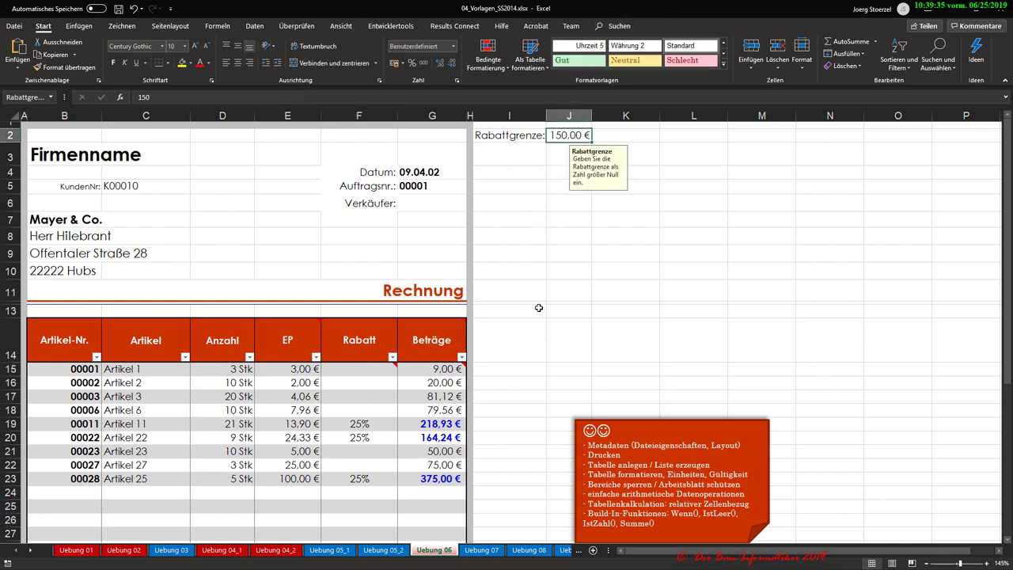
type("5")
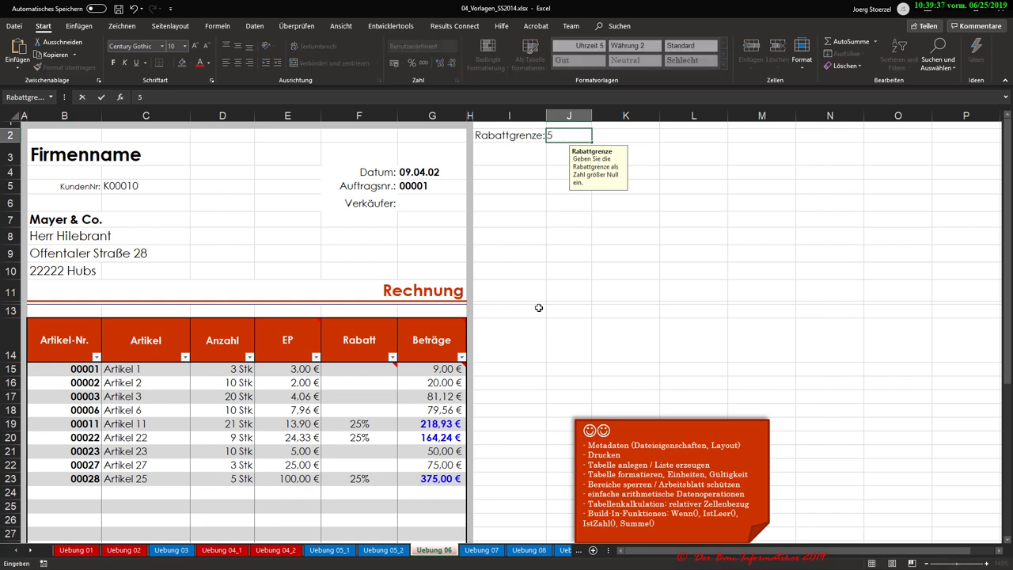
type("0")
key("Return")
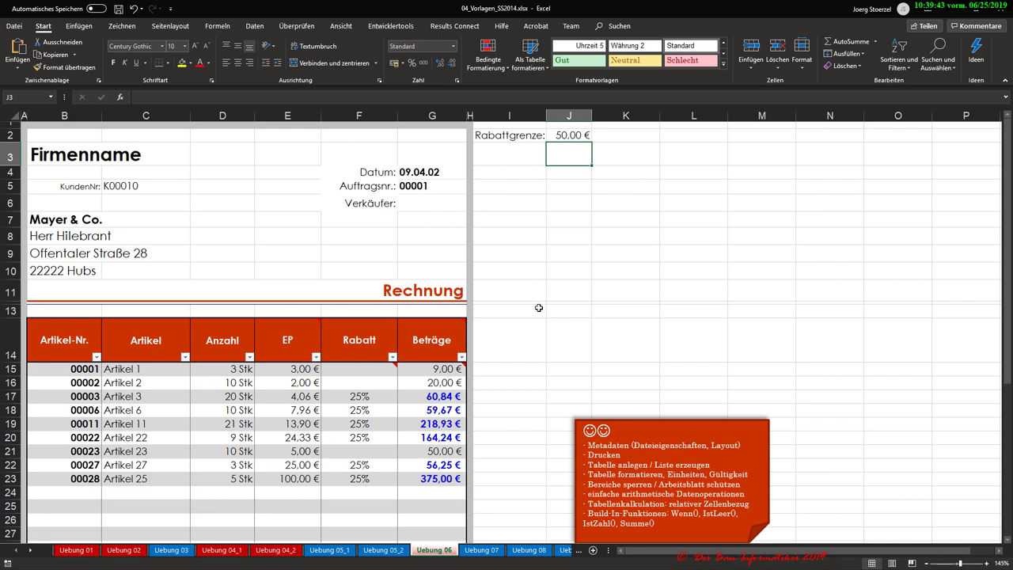
key("Up")
type("1")
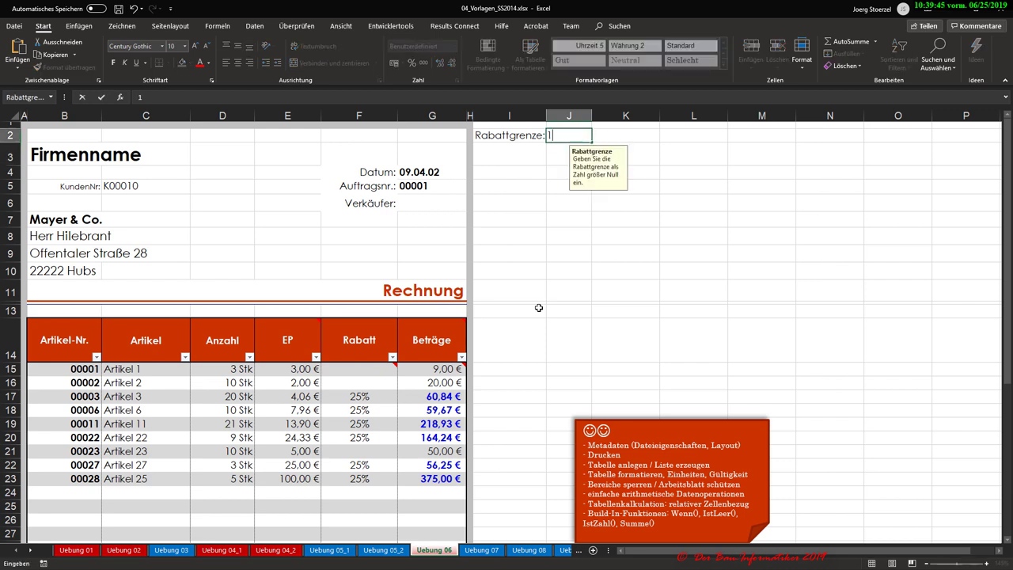
type("50,00 €")
key("Return")
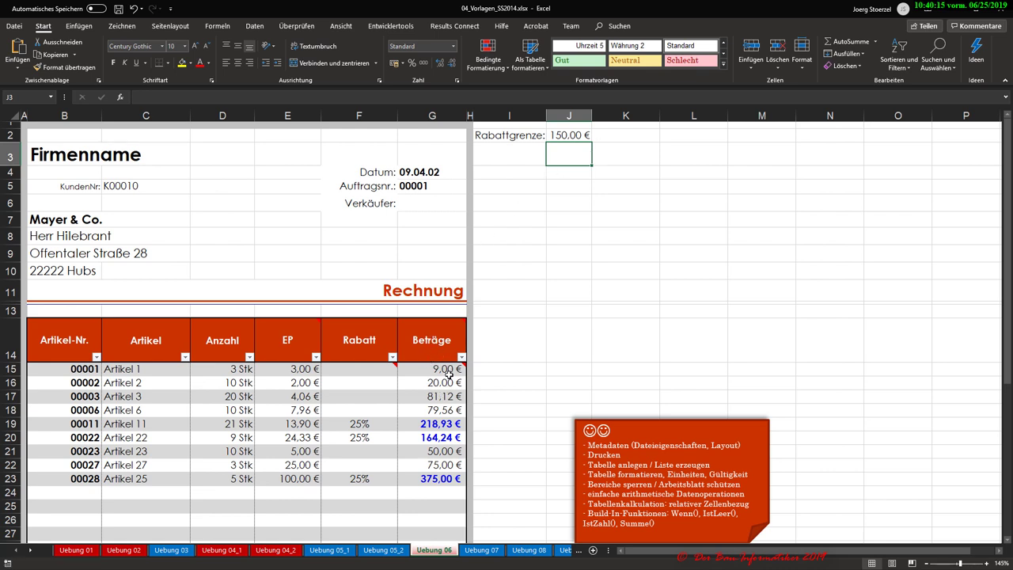
Step: In B24, try the text 'kjkjk' as an Artikel-Nr. and retry after it is rejected
mouse_move(448, 373)
scroll(433, 432, "down", 2)
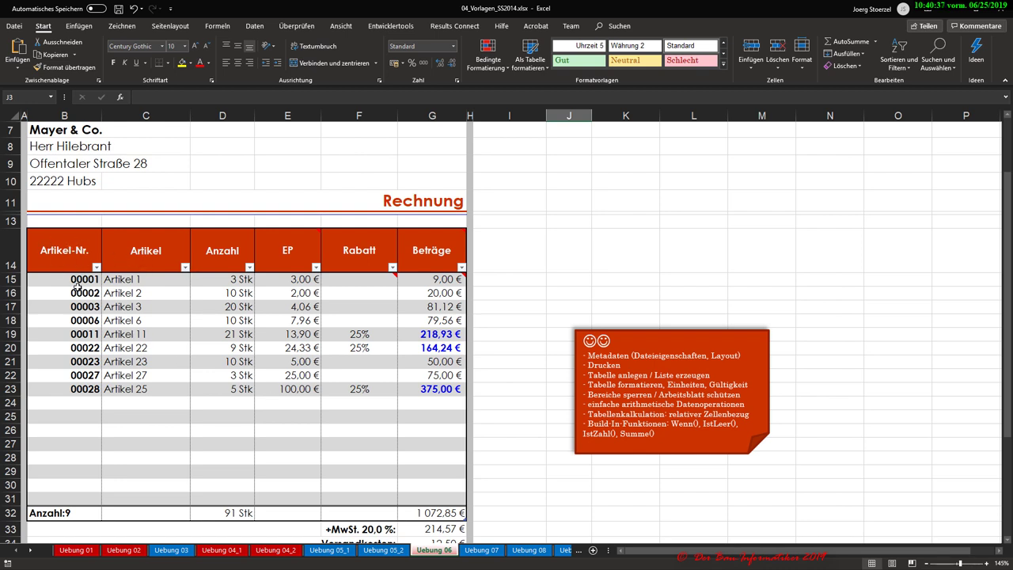
mouse_move(289, 253)
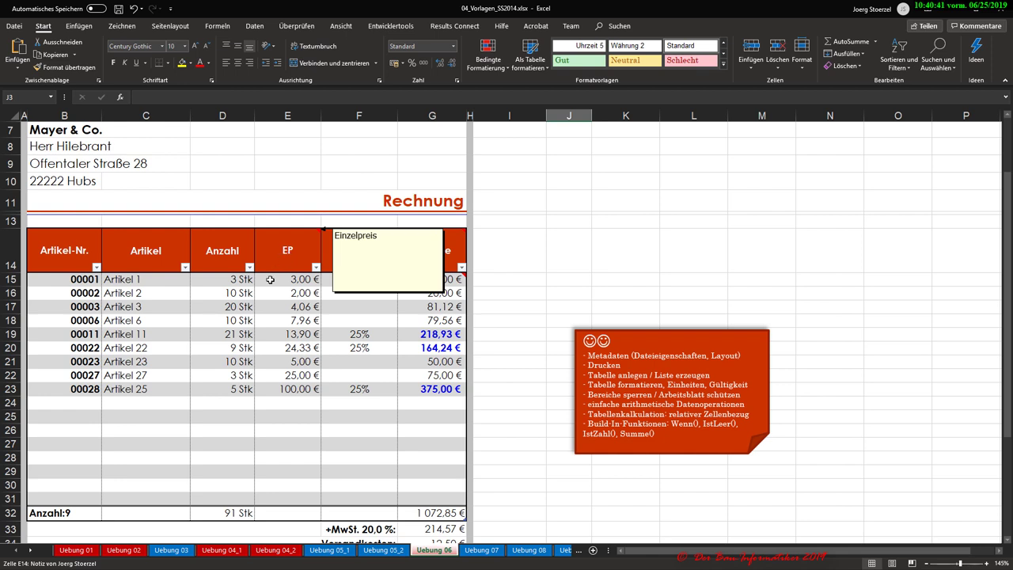
left_click(66, 402)
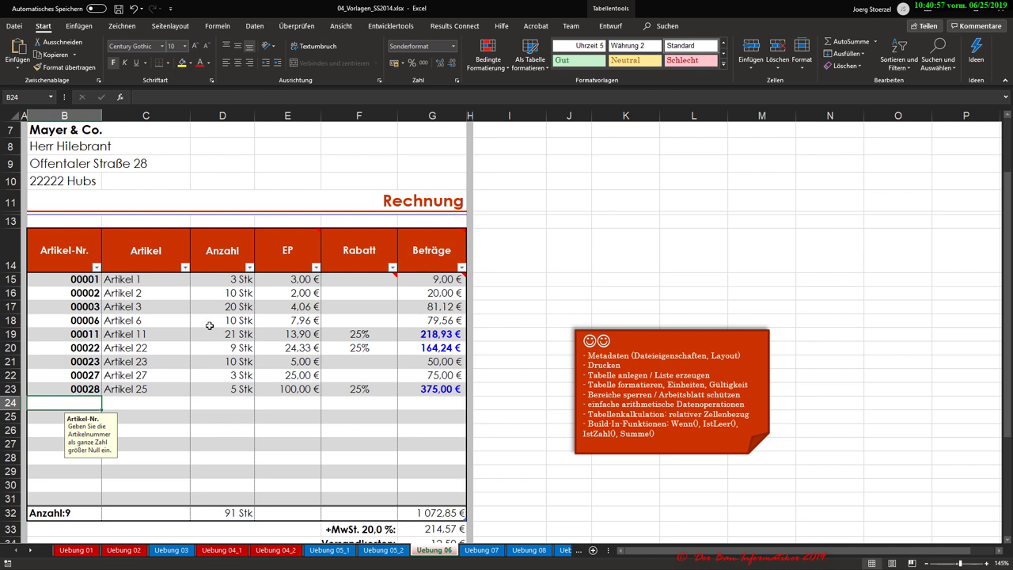
type("kjkjk")
key("Return")
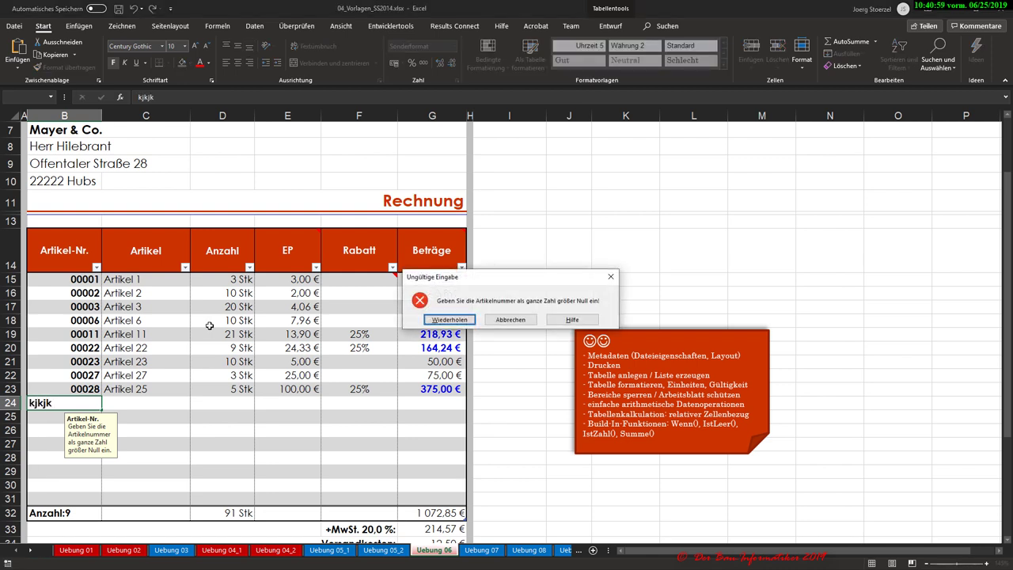
left_click(456, 320)
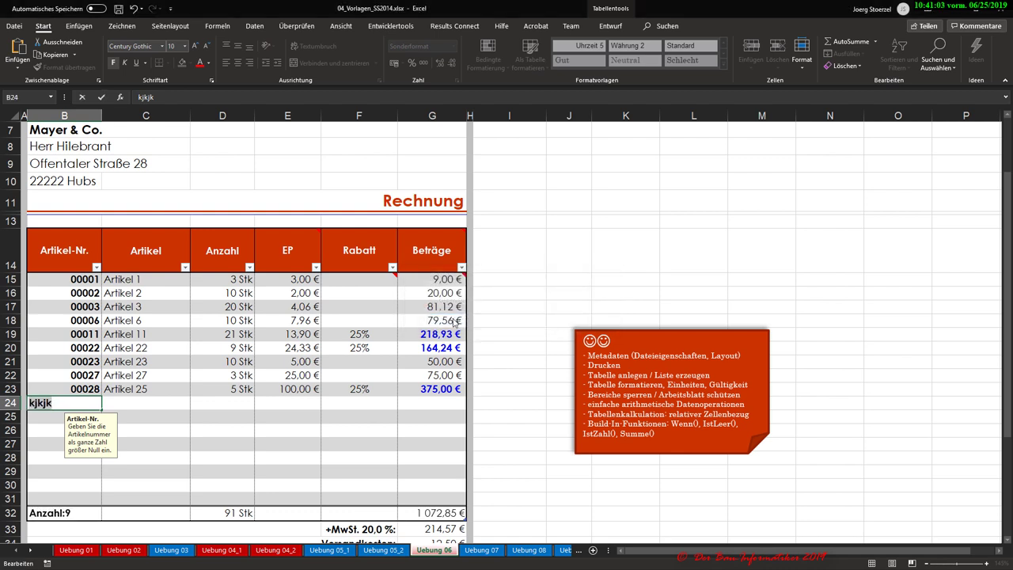
Step: Retry after 2,5 is rejected, enter Artikel-Nr. 25 in B24, then move to the Artikel cell
type("2,5")
key("Return")
left_click(455, 321)
type("25")
key("Return")
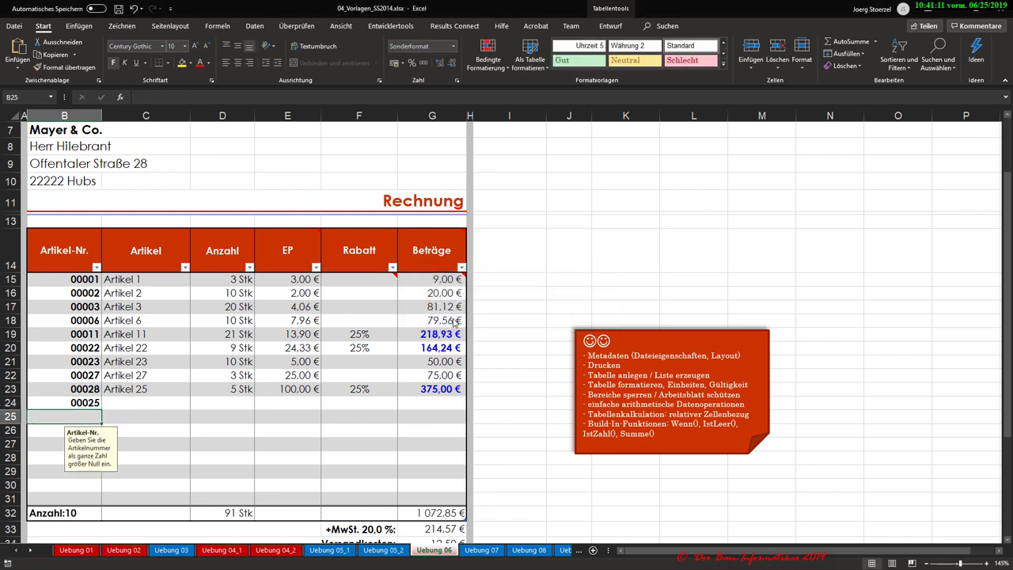
key("Up")
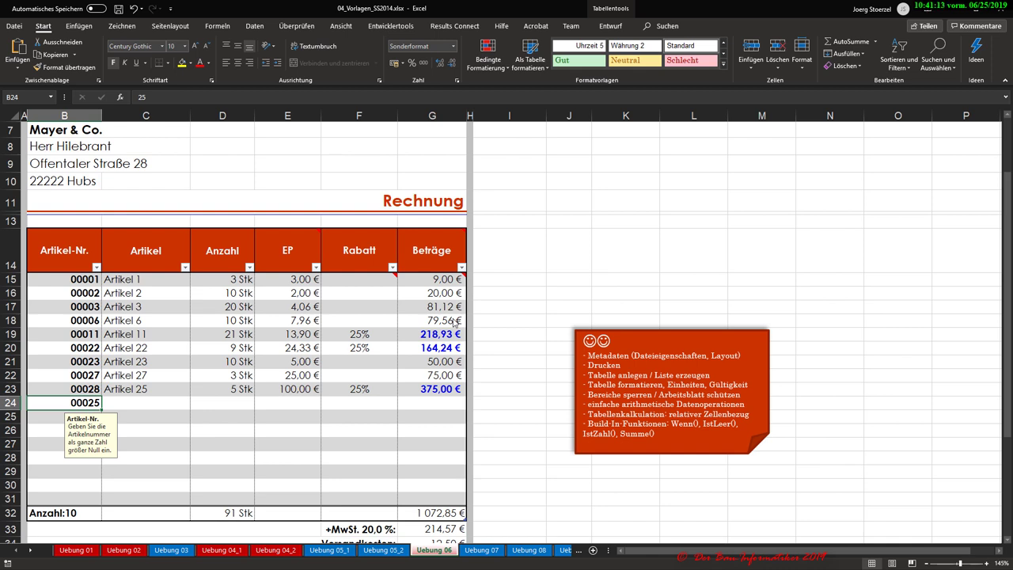
key("Tab")
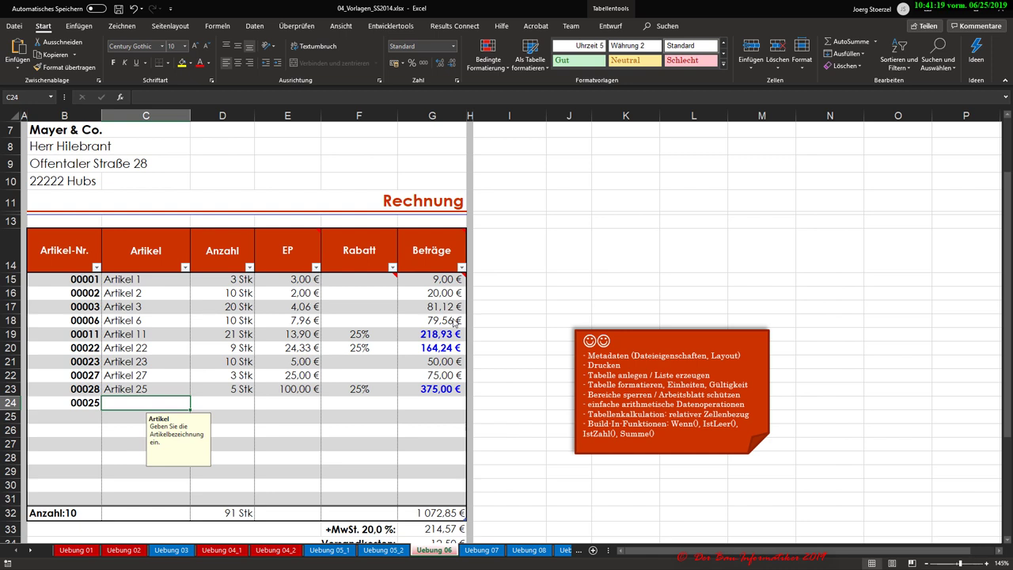
Step: Enter a quantity of 5 in D24 after 5,5 and -5 are rejected
key("Tab")
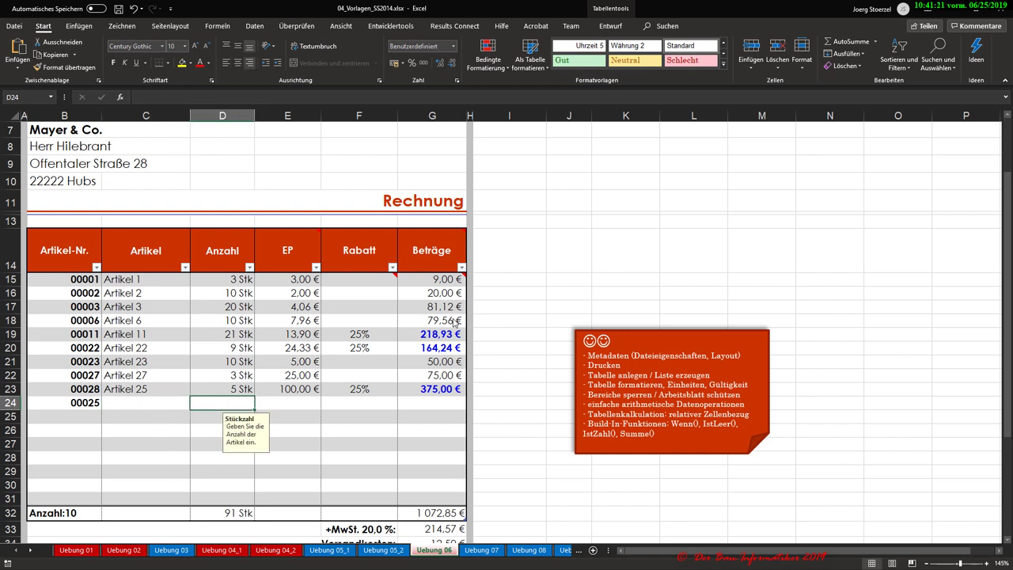
type("5,")
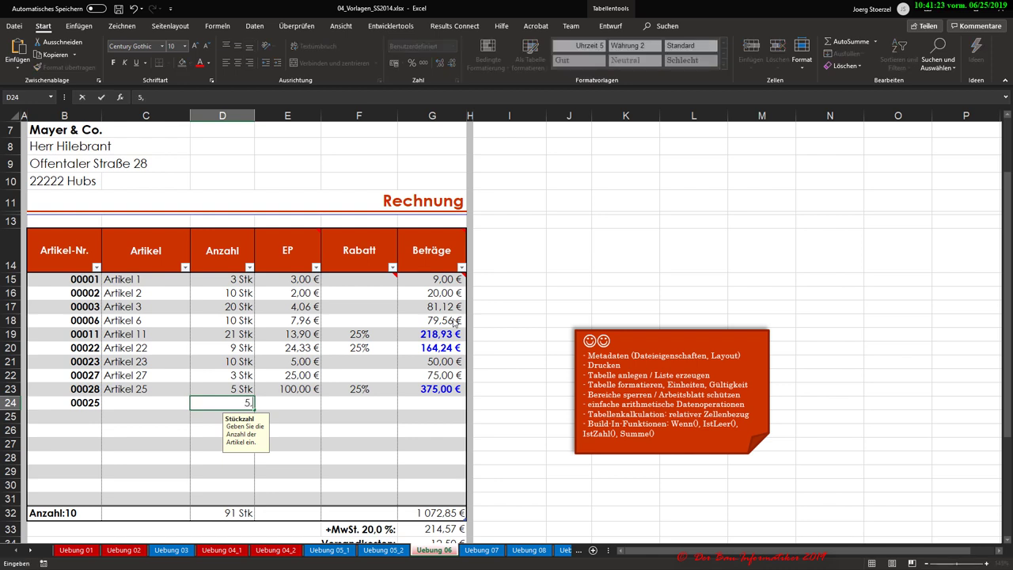
type("5")
key("Tab")
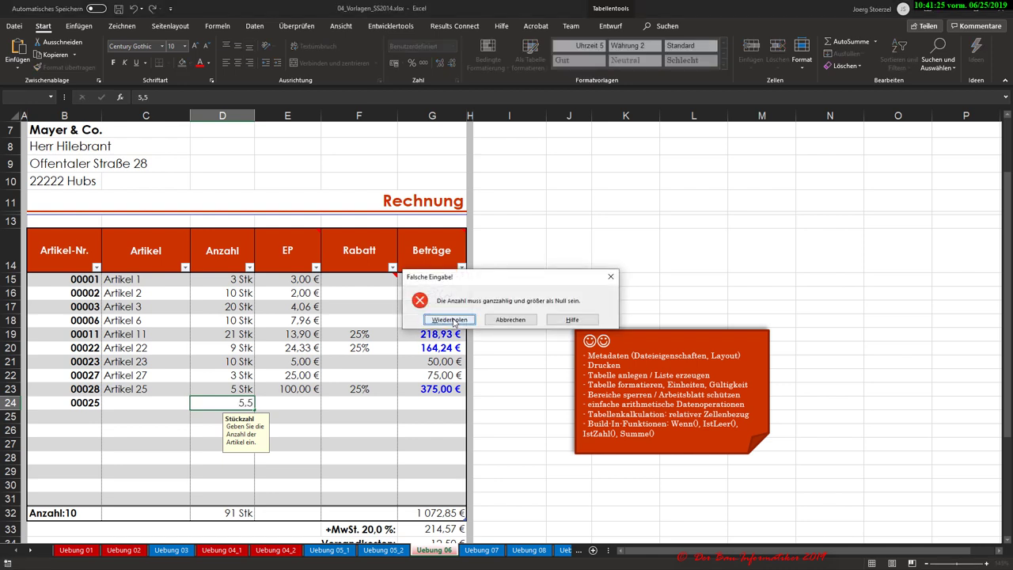
left_click(450, 319)
type("-5")
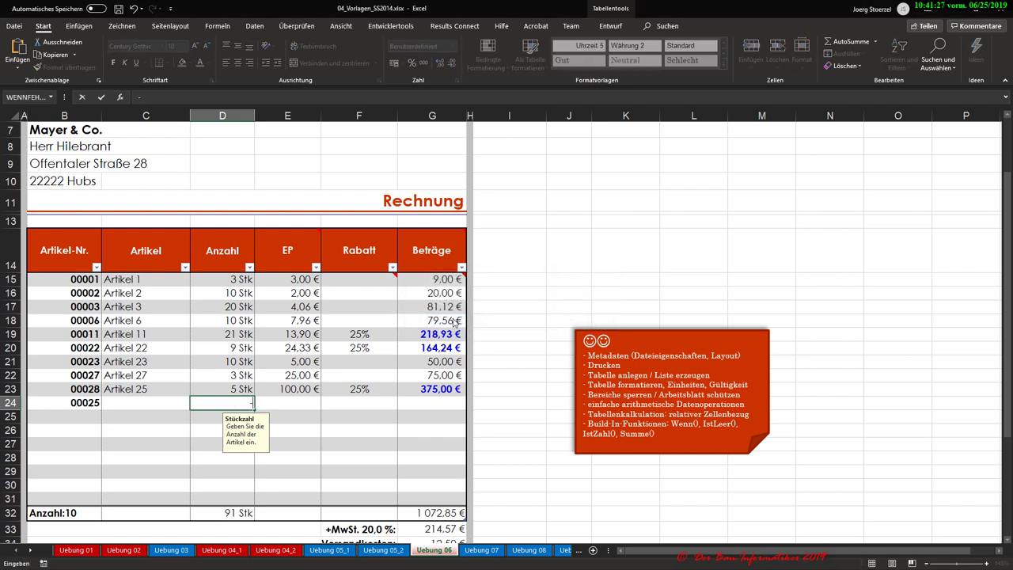
key("Tab")
key("Escape")
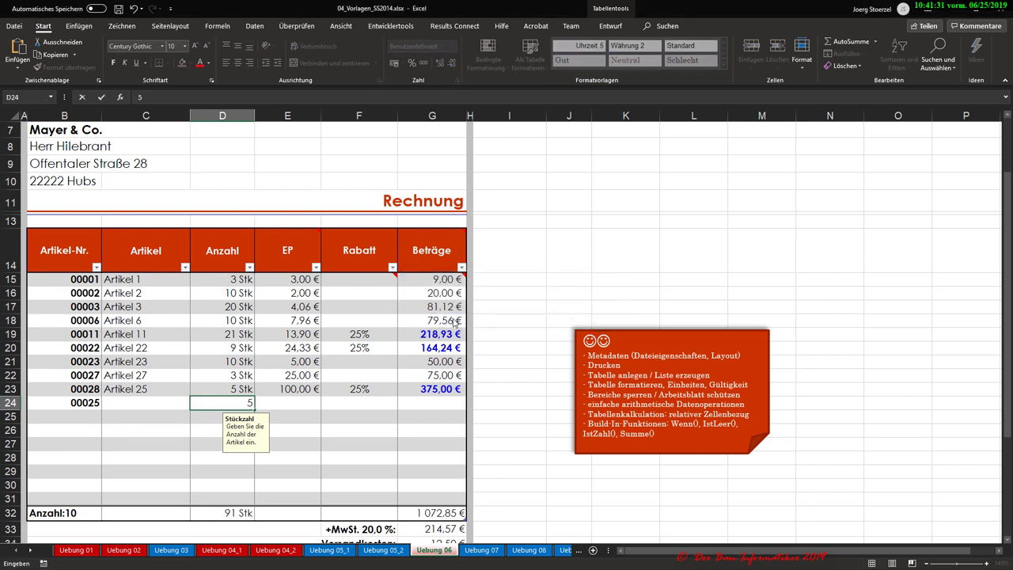
type("5")
key("Tab")
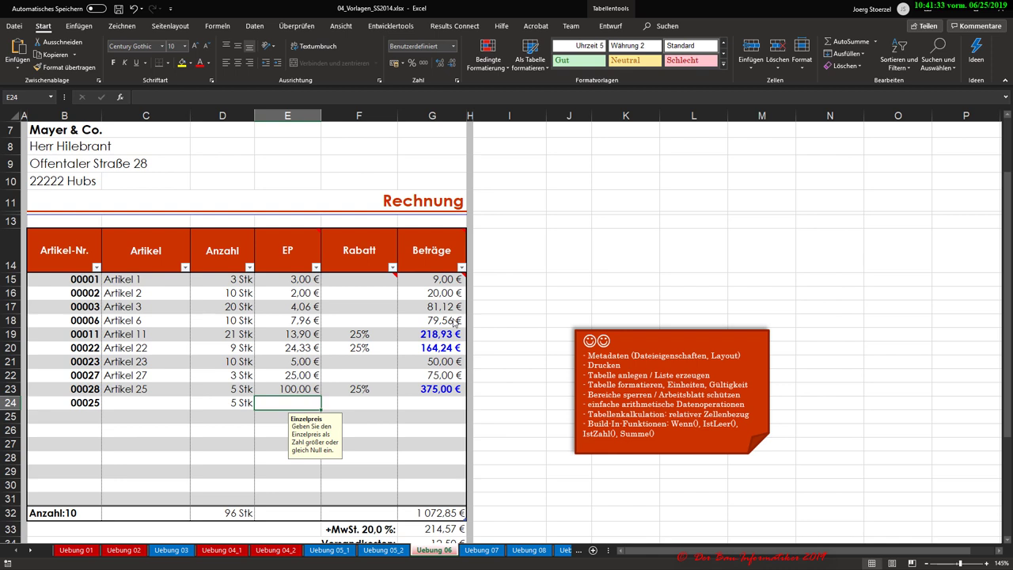
Step: Set E24's unit price to 100 after trying 25,5, -25 and 0
type("25,5")
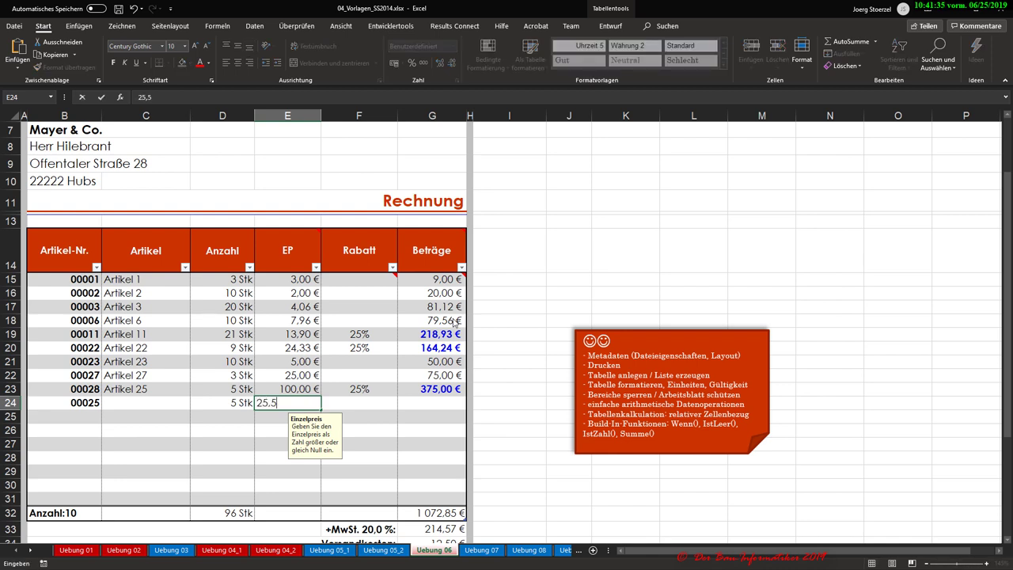
key("ctrl+Return")
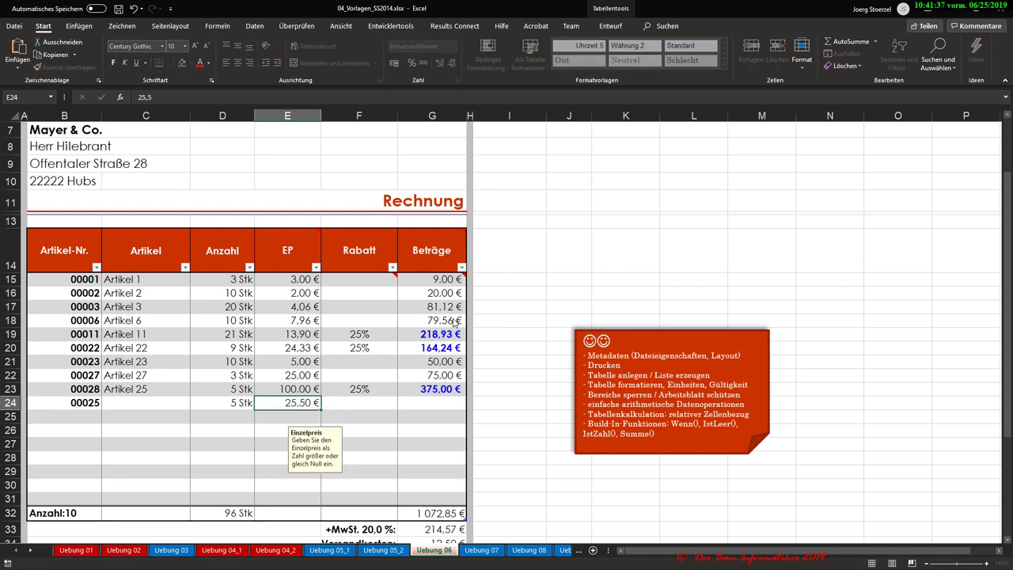
type("-25")
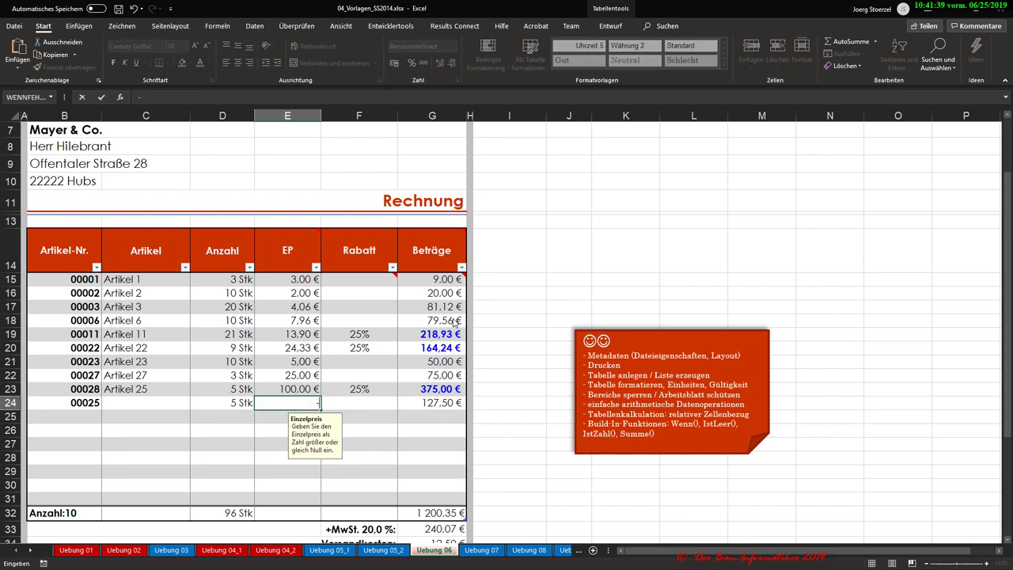
key("Return")
key("Escape")
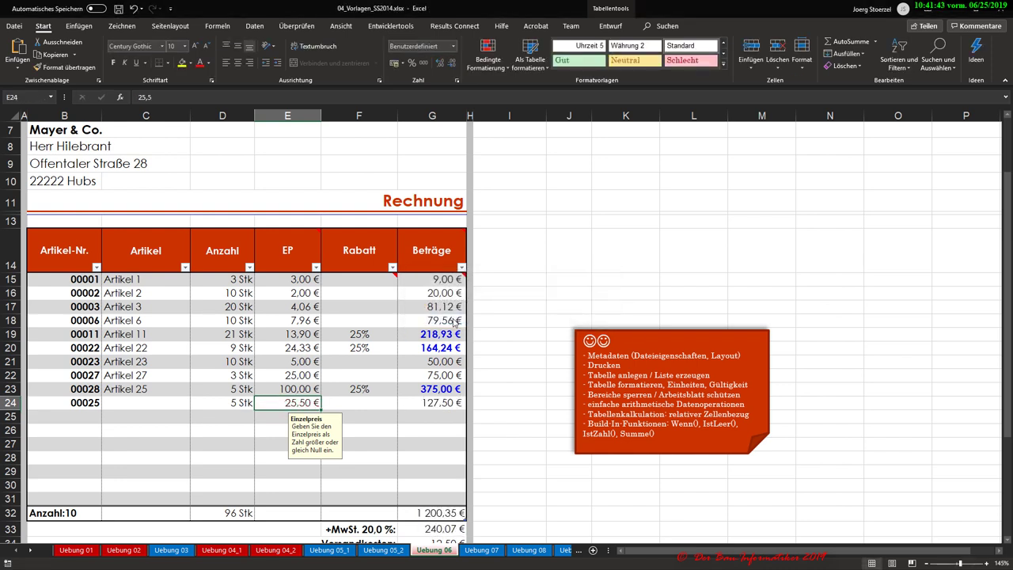
type("0")
key("Return")
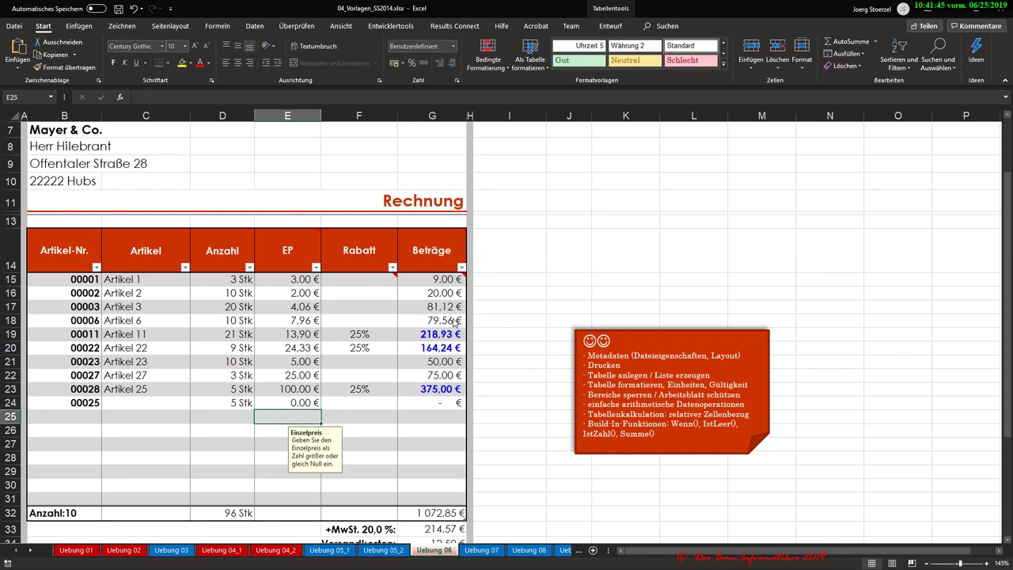
key("Up")
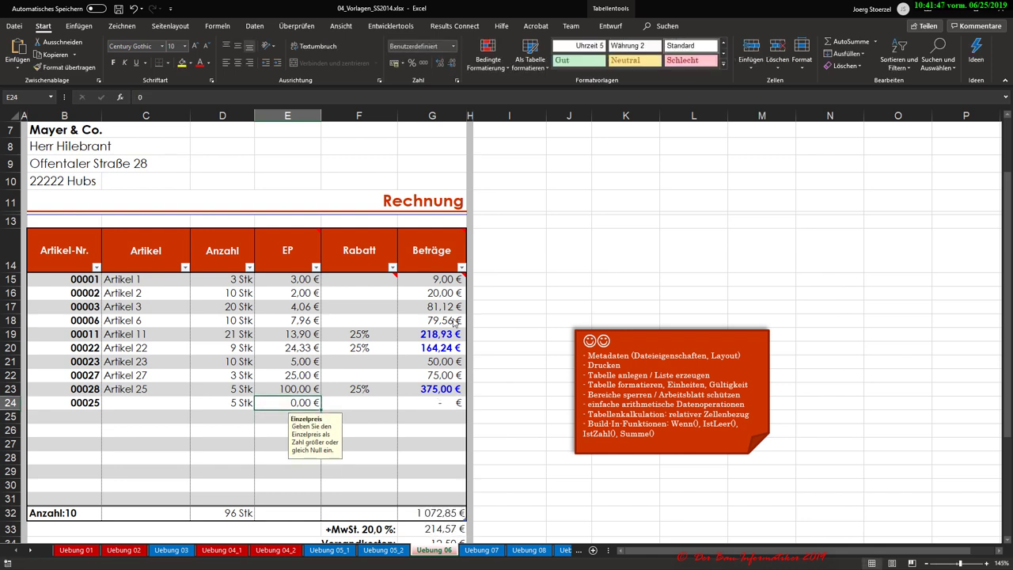
type("100")
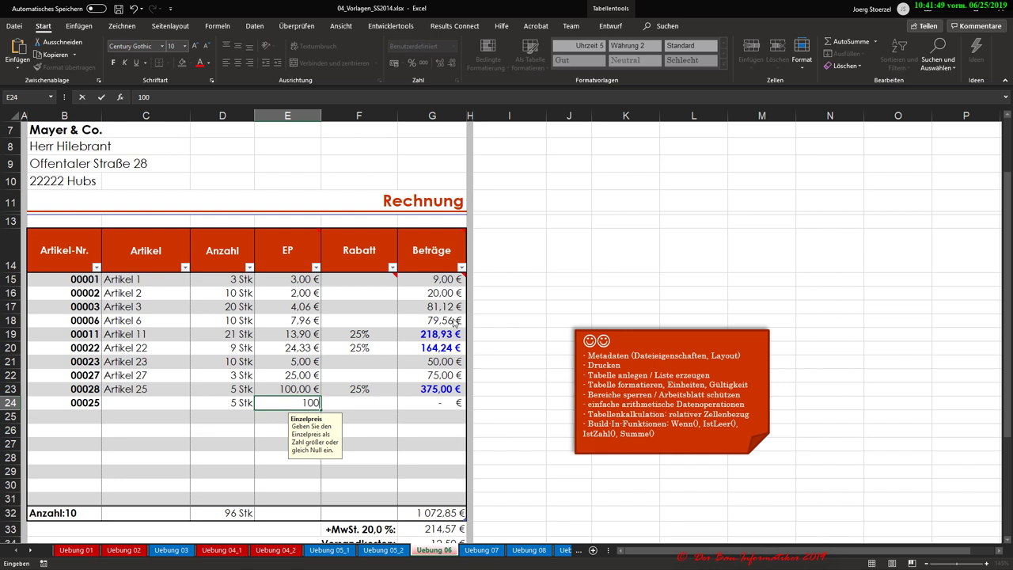
key("Return")
key("Up")
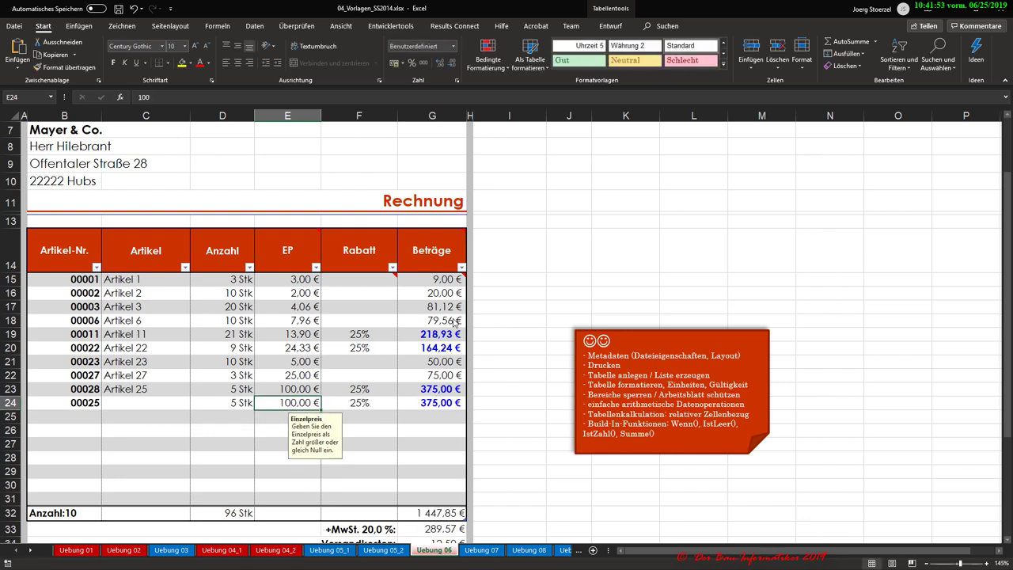
key("Right")
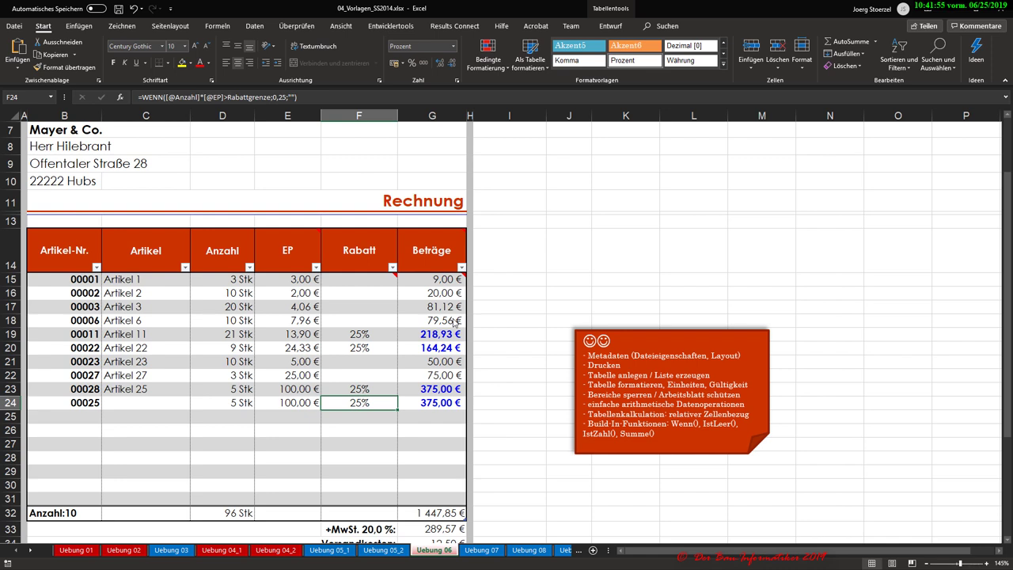
key("Left")
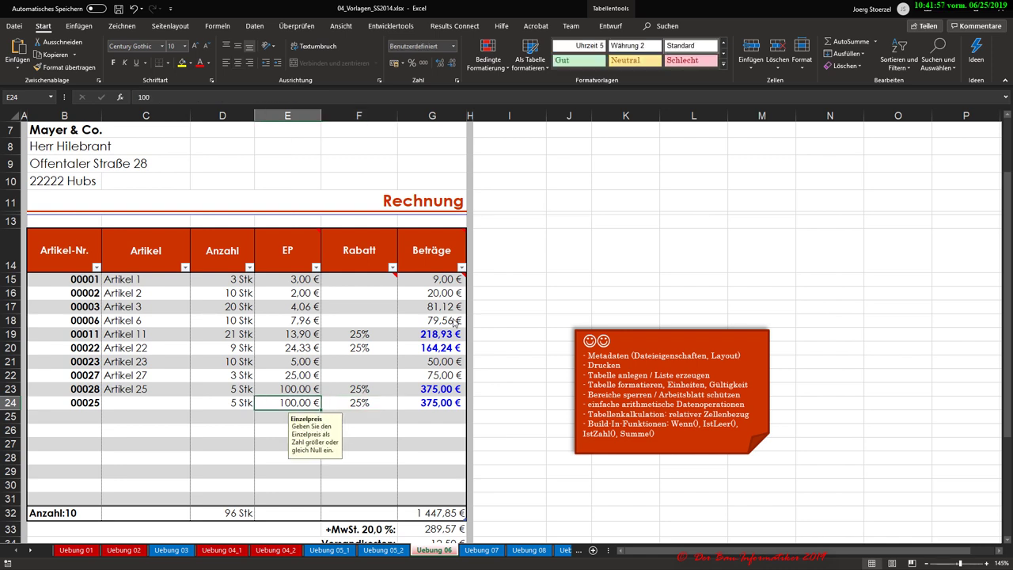
key("Left")
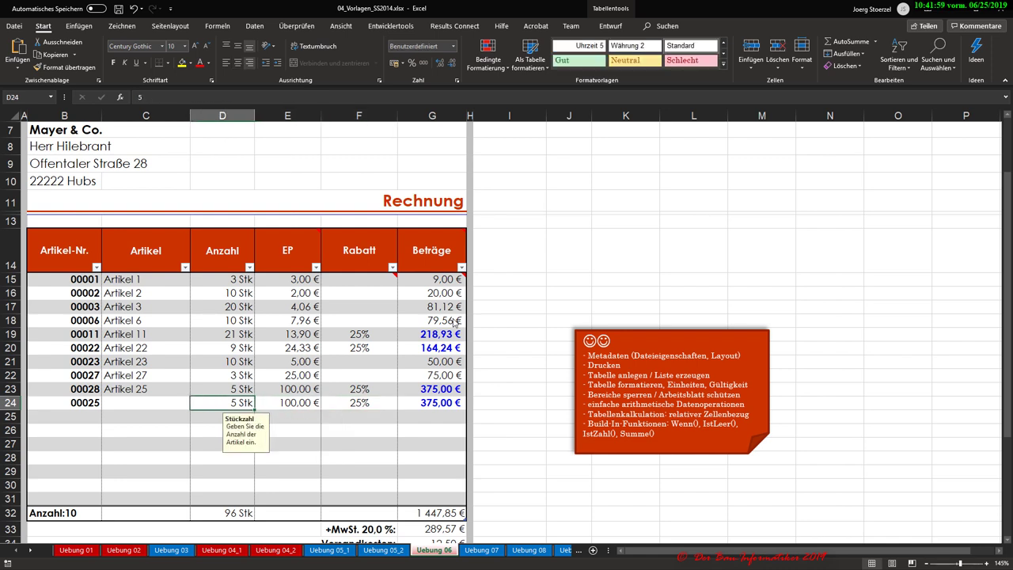
key("Right")
key("Right")
key("Right")
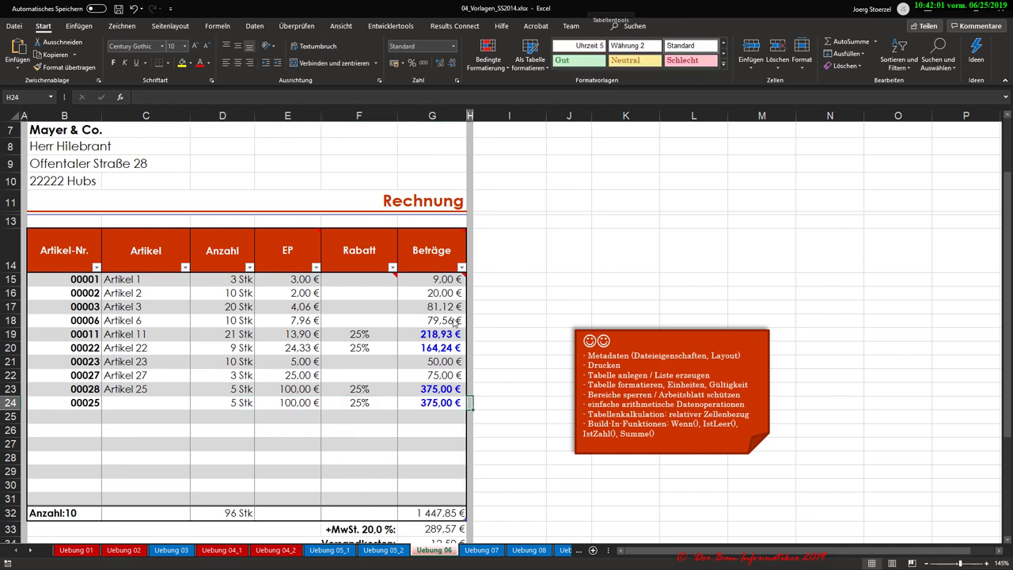
key("Left")
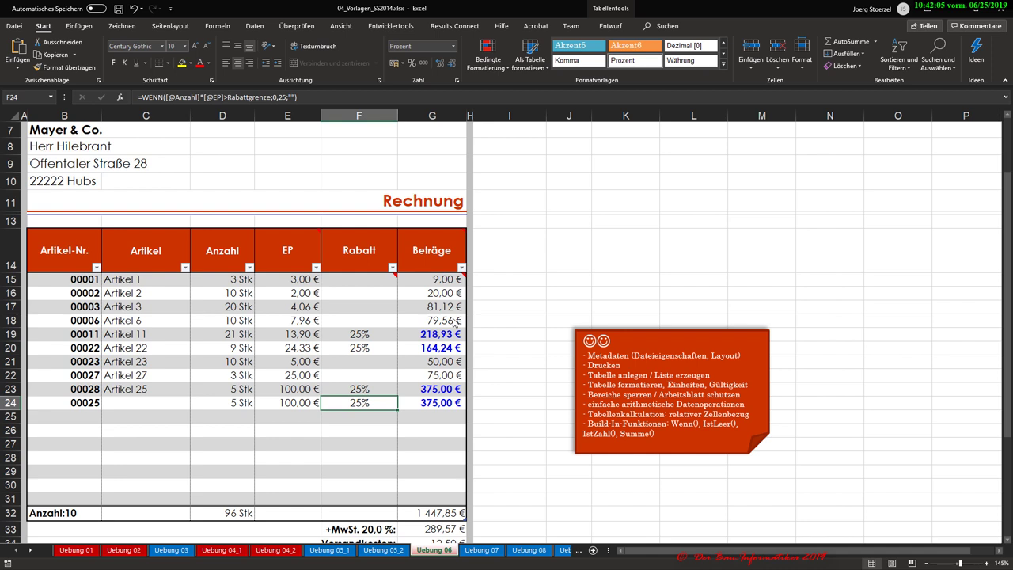
key("Up")
key("Up")
key("Up")
key("Up")
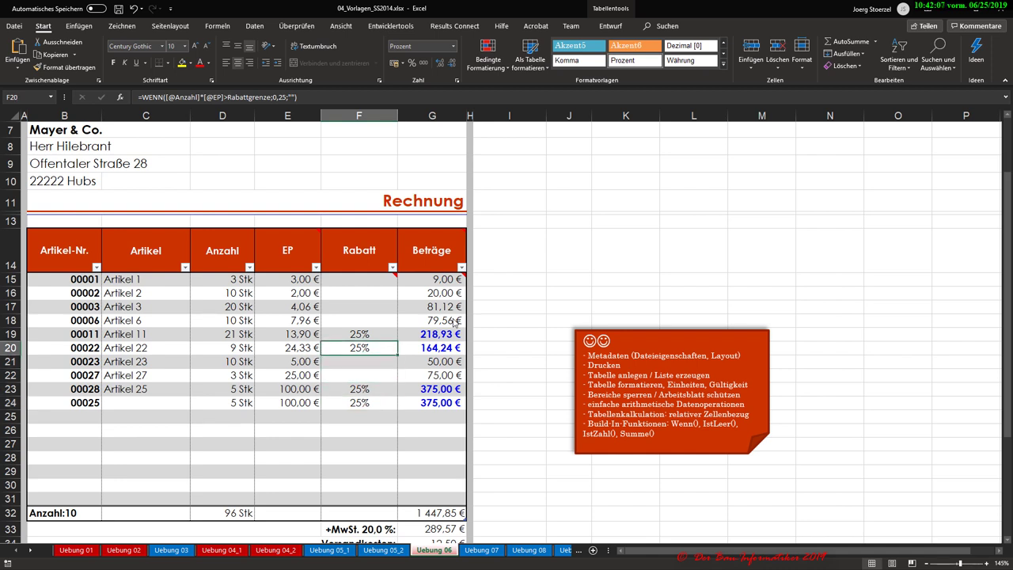
key("Up")
key("Up")
key("Up")
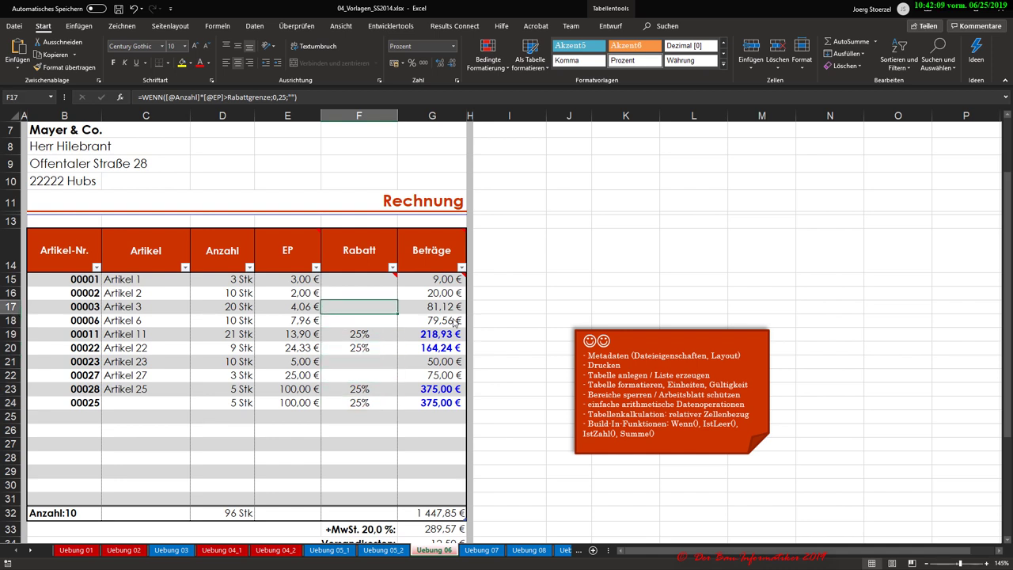
key("Up")
key("Down")
key("Down")
key("Down")
key("Down")
key("Down")
key("Down")
key("Down")
key("Down")
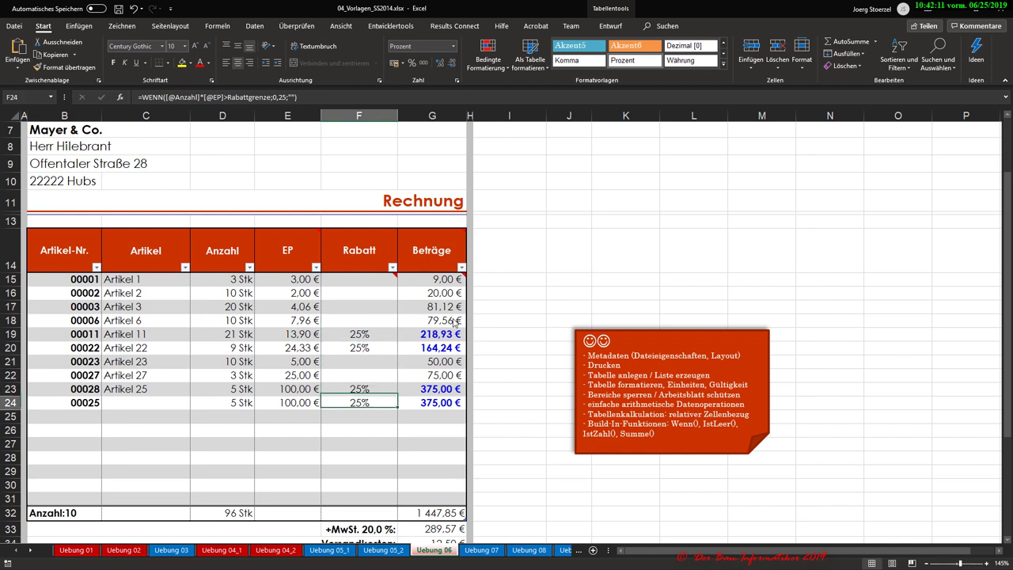
key("Down")
key("Right")
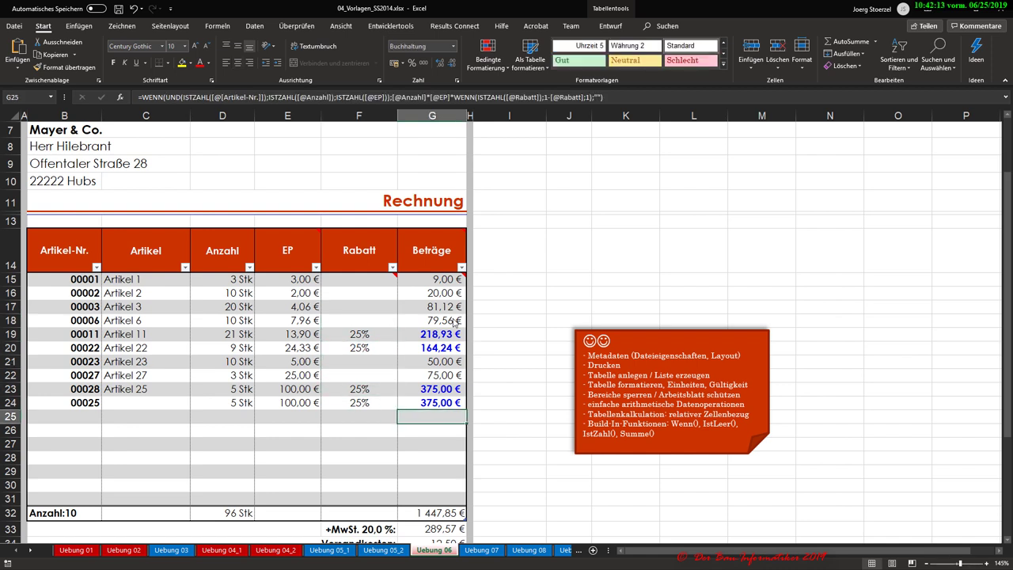
key("Left")
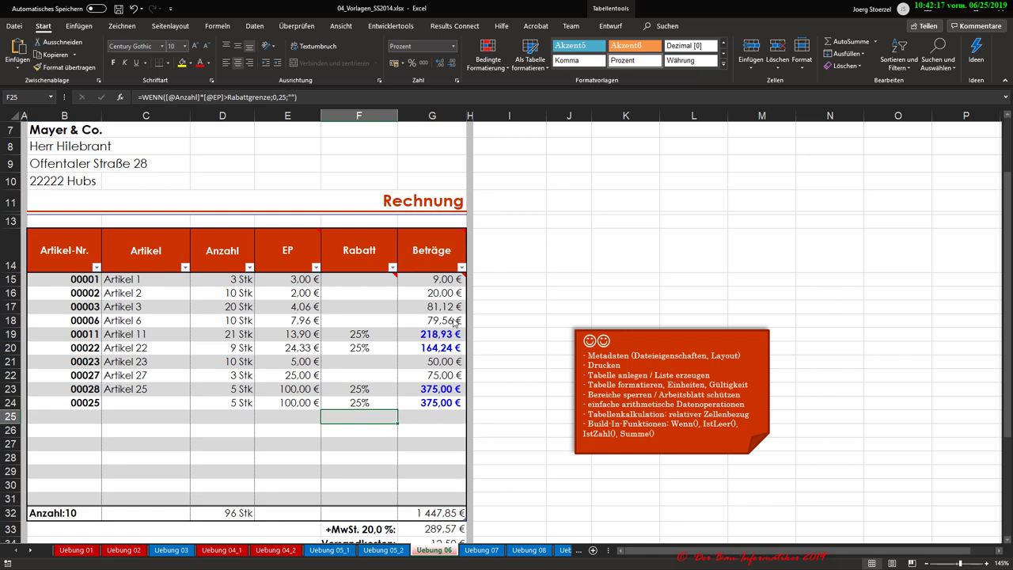
key("Right")
key("Left")
key("Right")
key("Left")
key("Right")
key("Down")
key("Left")
key("Left")
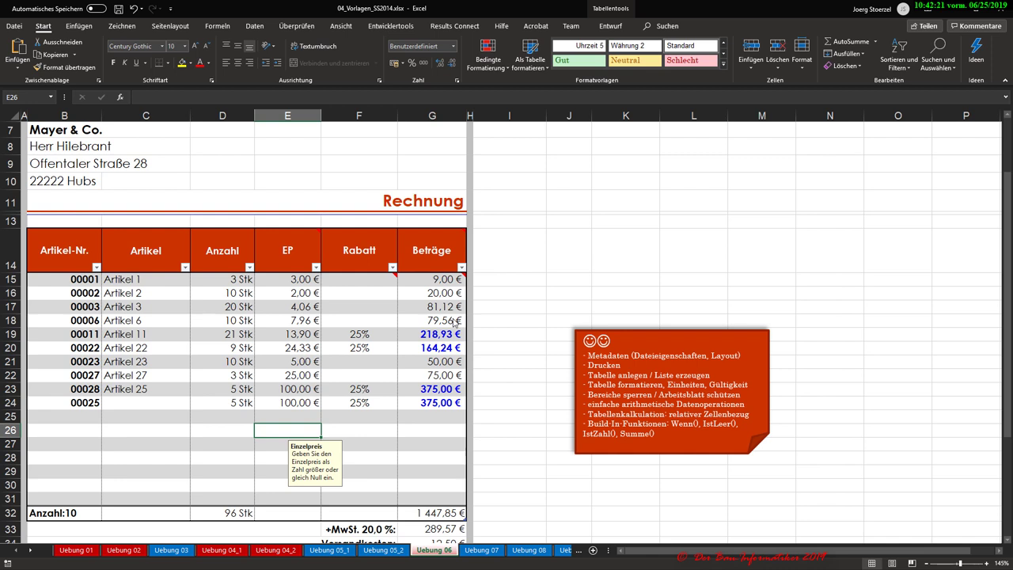
key("Up")
key("Up")
key("Left")
key("Left")
key("Left")
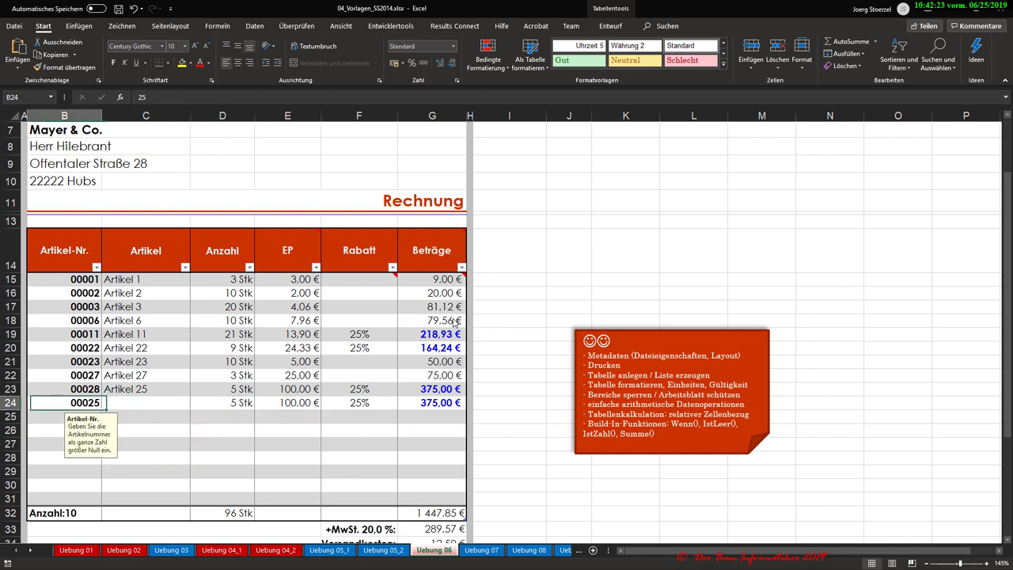
key("Right")
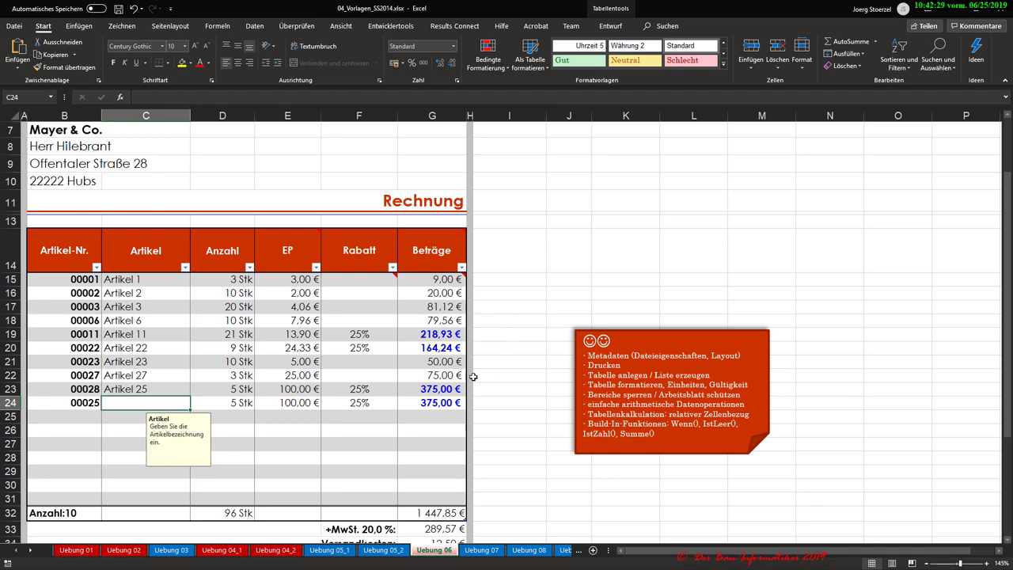
scroll(404, 359, "up", 2)
scroll(405, 359, "down", 3)
scroll(405, 359, "down", 1)
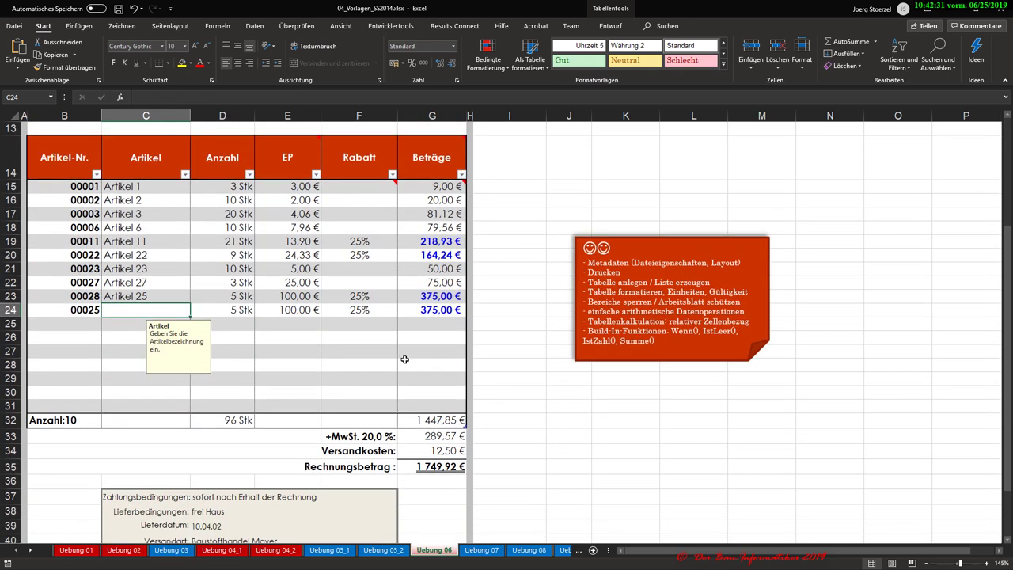
scroll(404, 360, "down", 1)
scroll(405, 359, "down", 1)
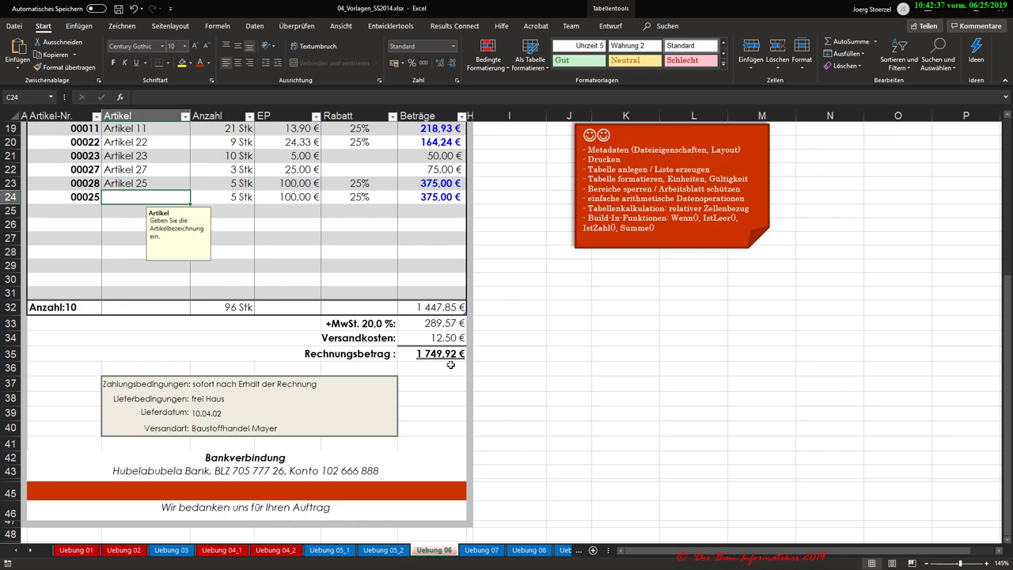
scroll(424, 388, "up", 1)
scroll(424, 380, "up", 2)
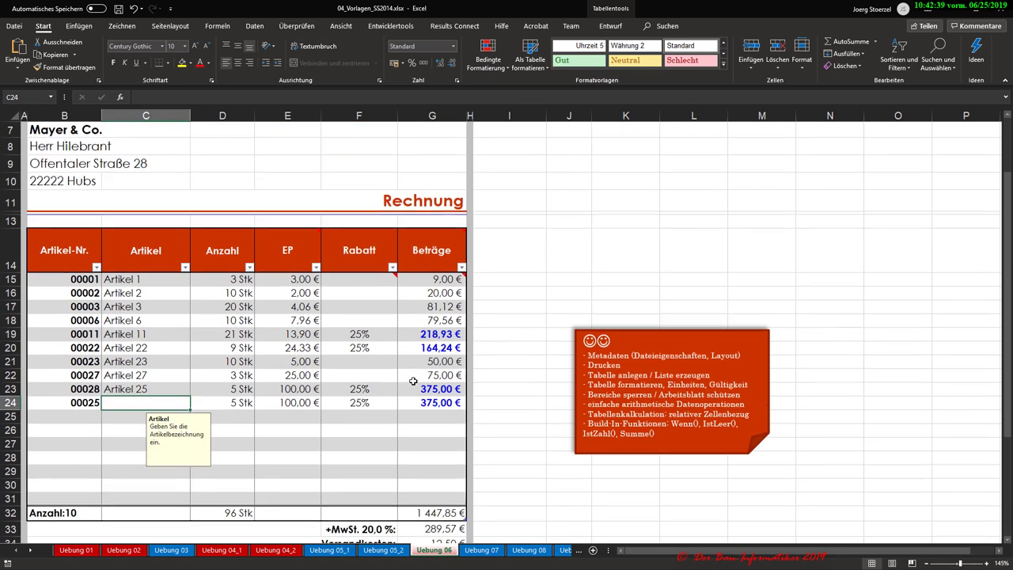
left_click(292, 348)
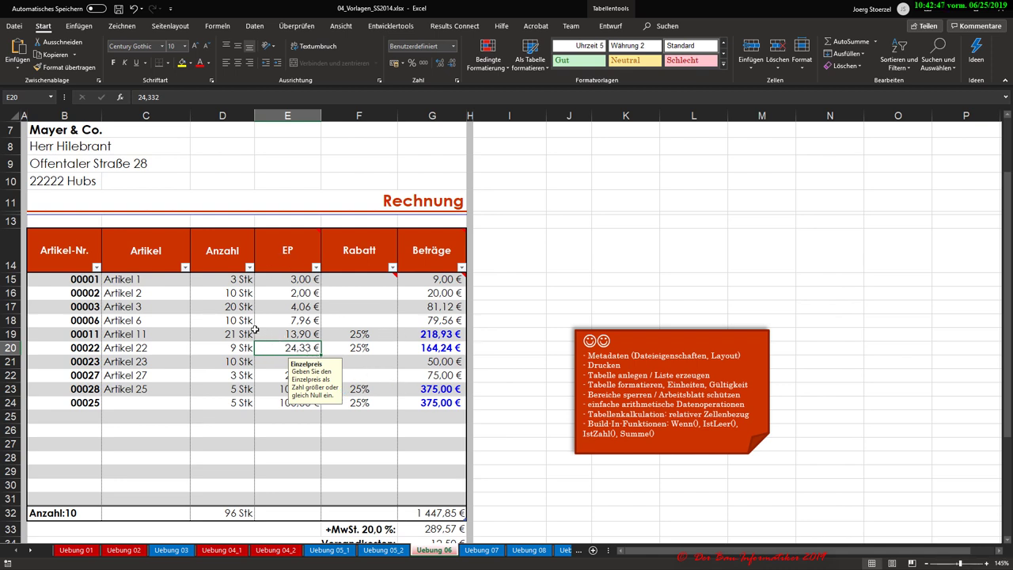
scroll(255, 330, "up", 2)
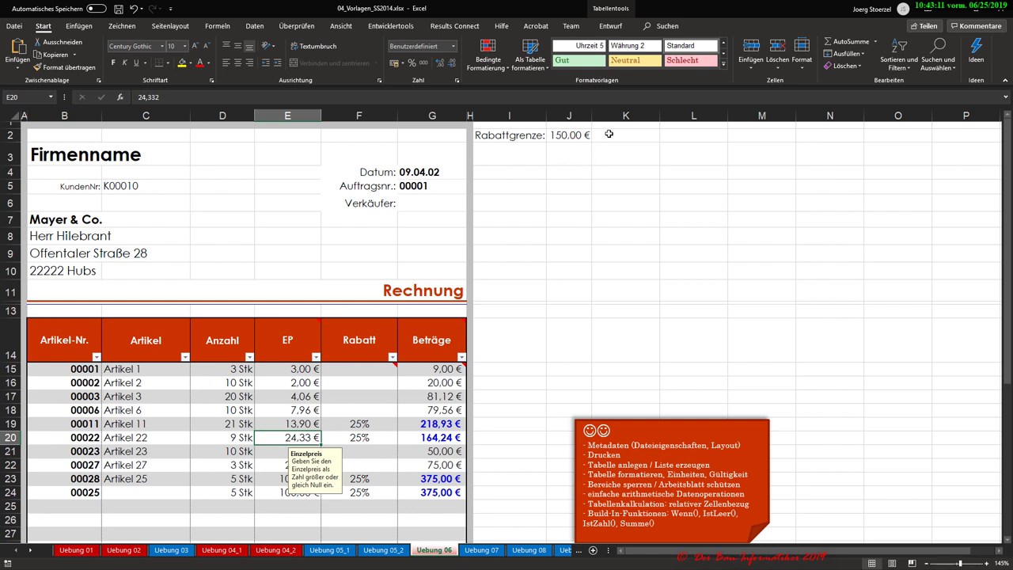
Step: Build the discount tier list: rate 0,1, then 500 at 0,25 and 1000 at 0
left_click(627, 135)
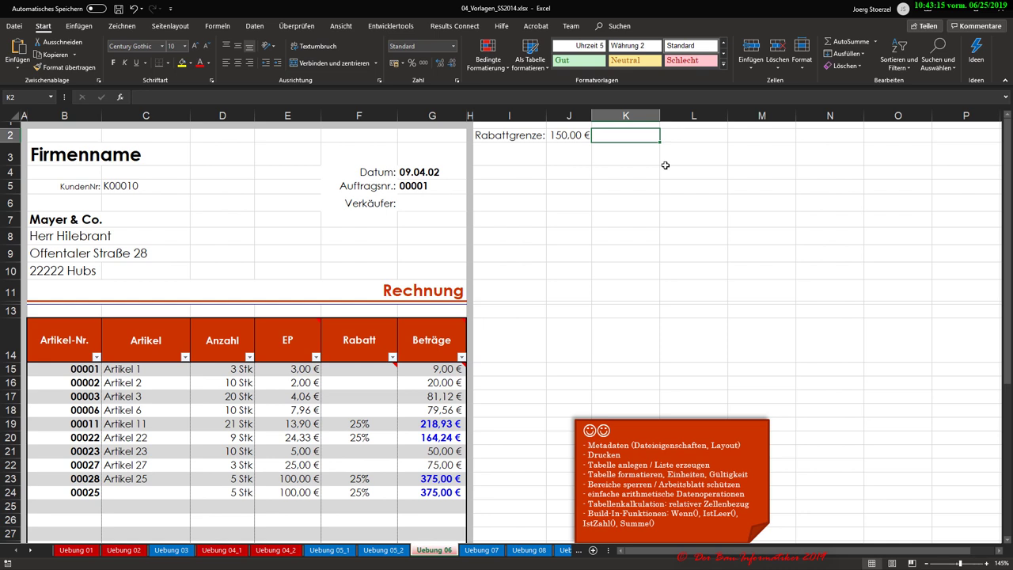
type("0,1")
key("Return")
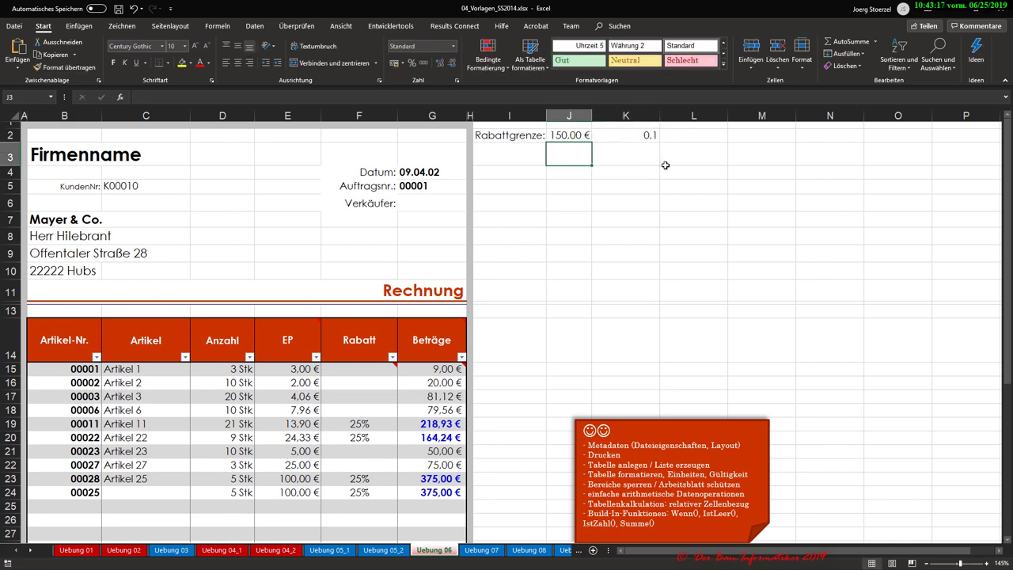
type("500")
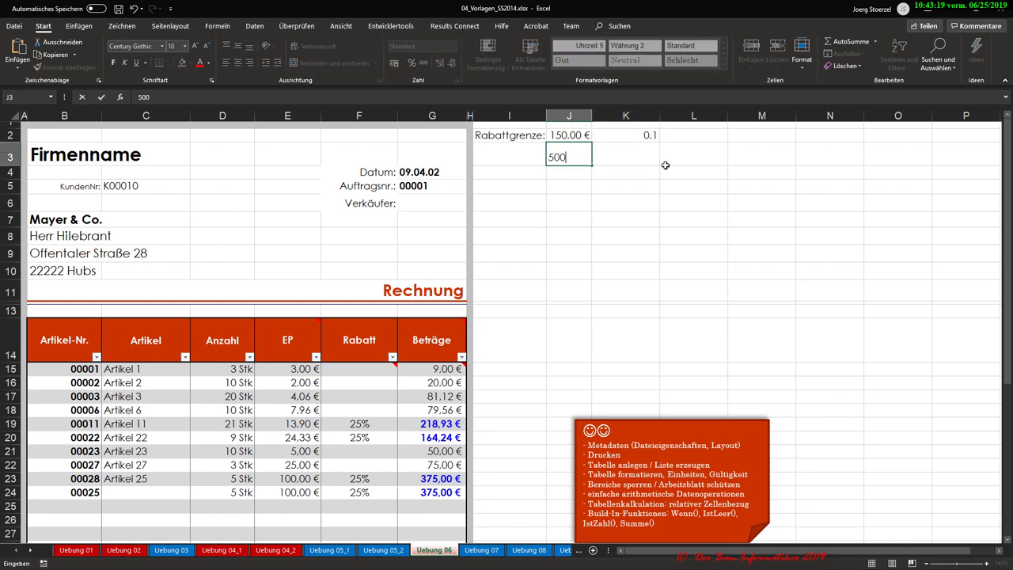
key("Tab")
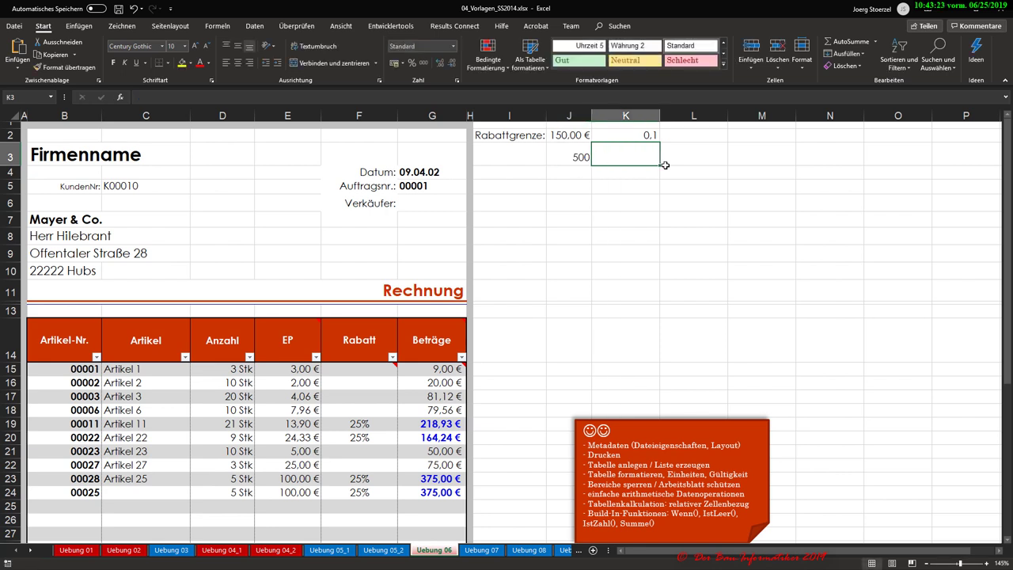
type(",02")
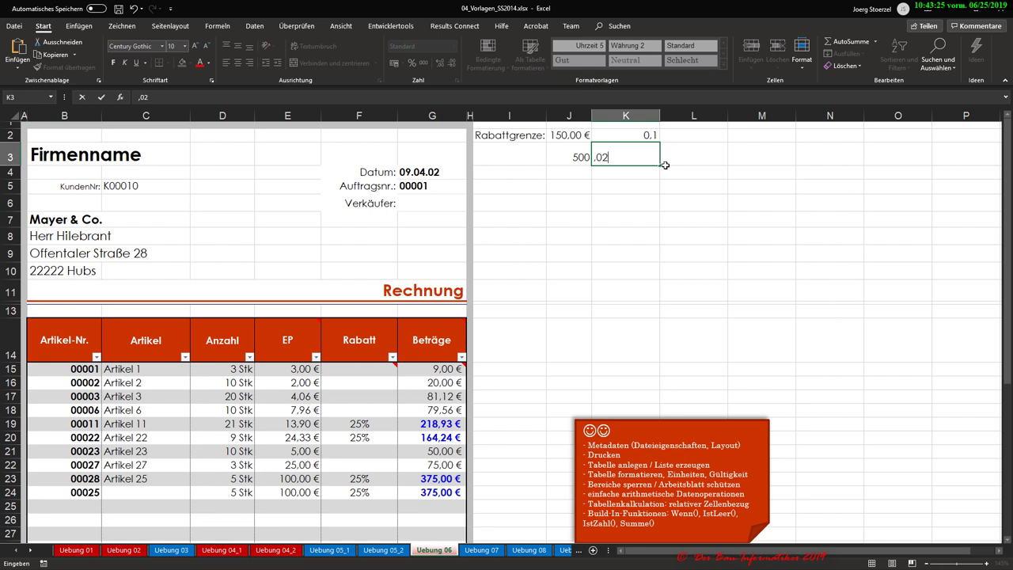
key("BackSpace")
key("BackSpace")
type("25")
key("Return")
type("100")
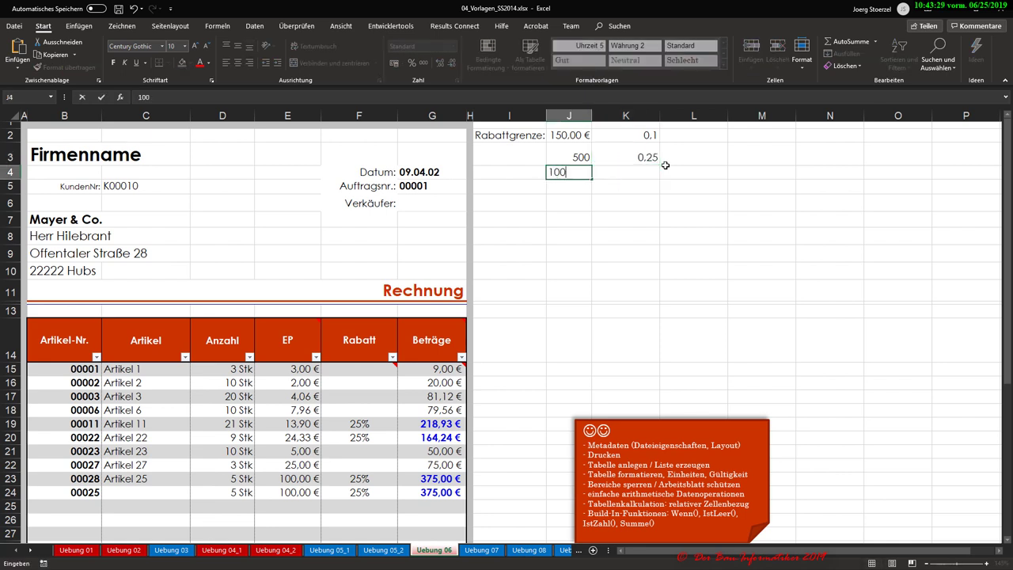
type("0")
key("Tab")
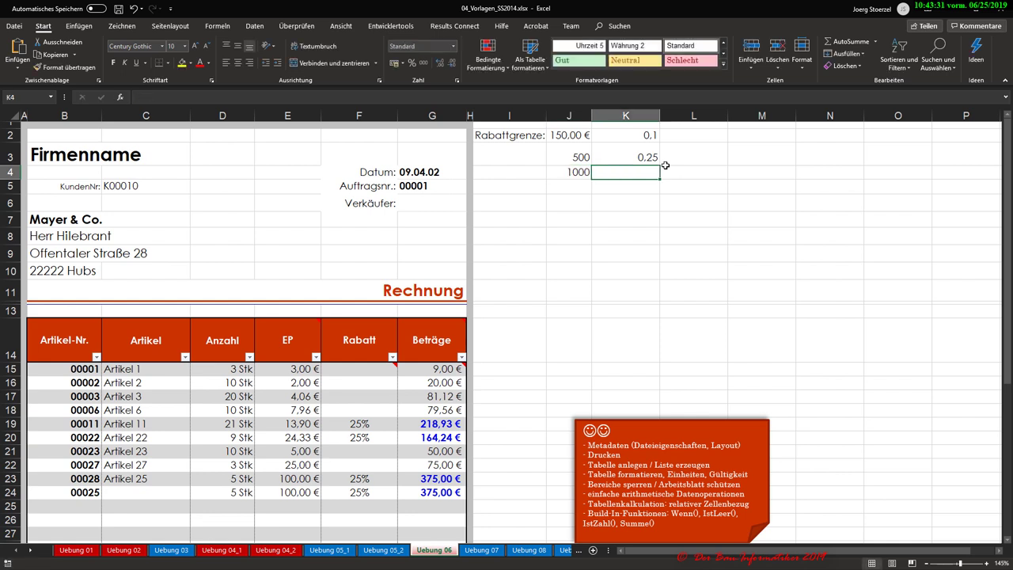
type("0")
key("Return")
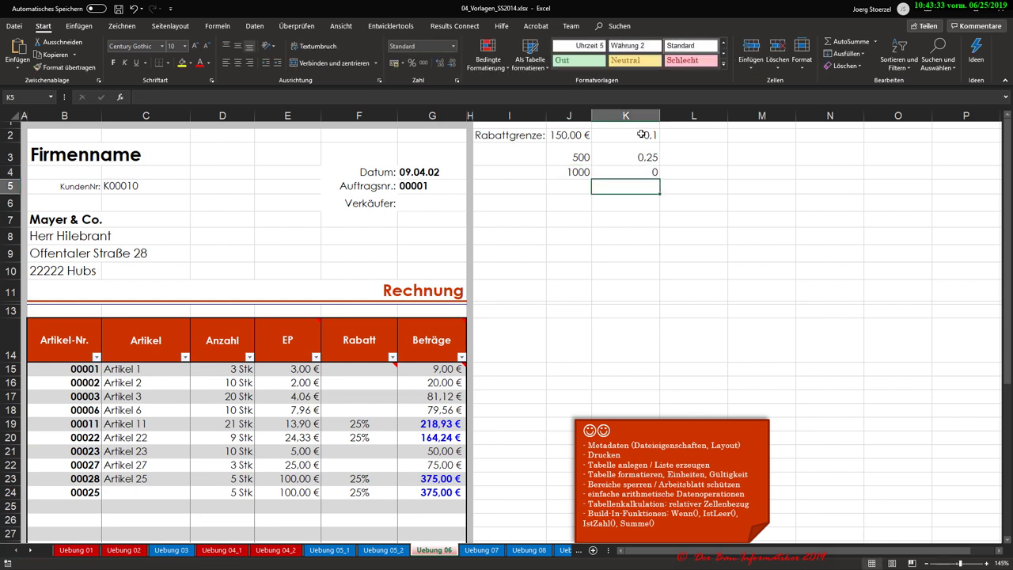
Step: Show the tier rates as percentages and the 500 and 1000 thresholds in German euro format
left_click_drag(639, 136, 630, 172)
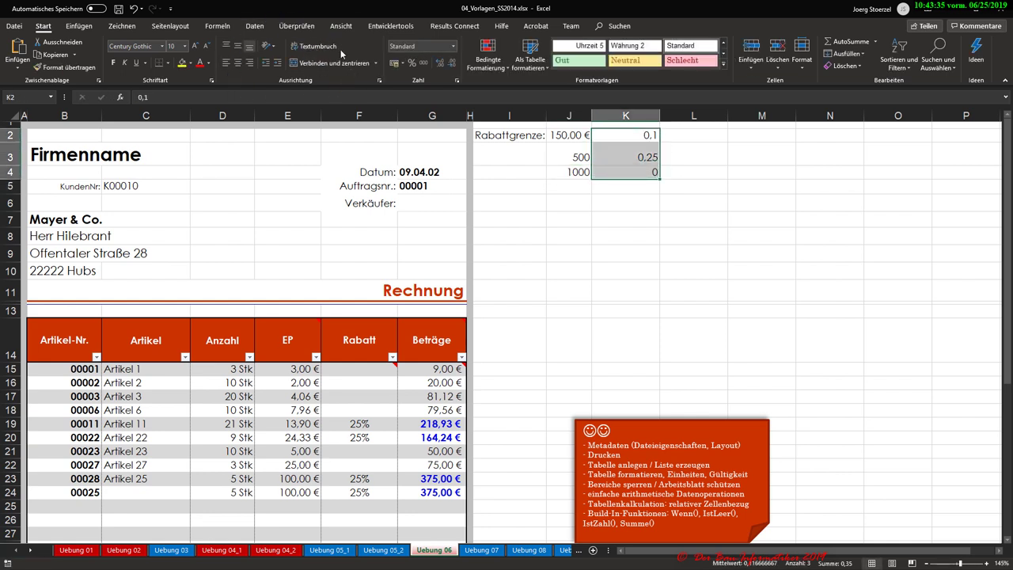
left_click(411, 64)
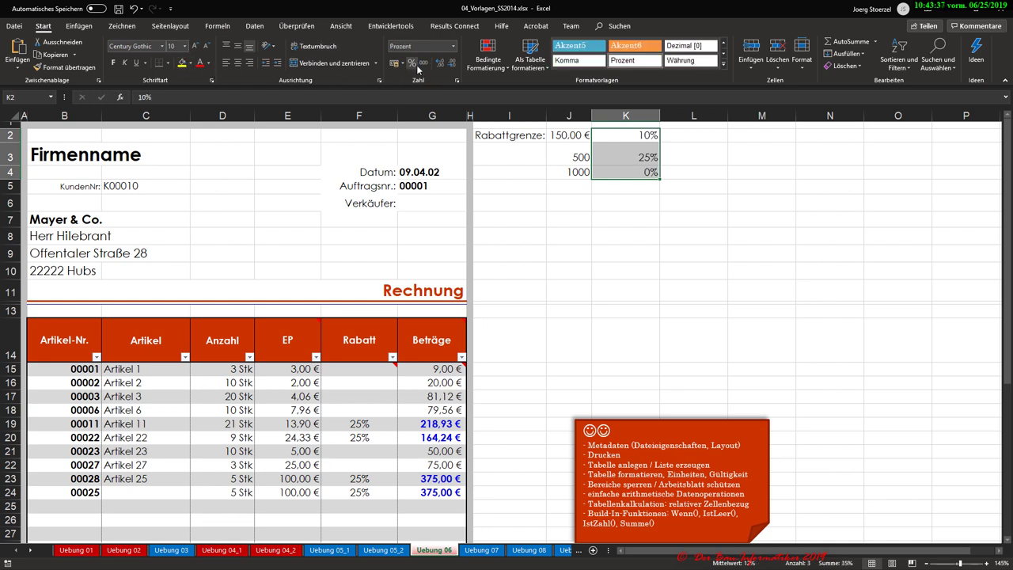
left_click_drag(568, 155, 568, 168)
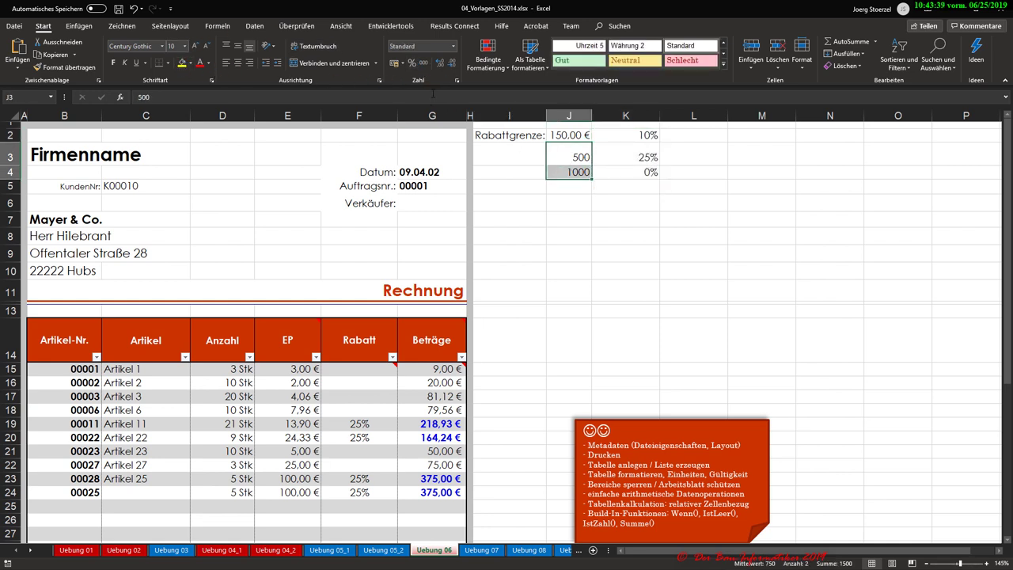
left_click(406, 67)
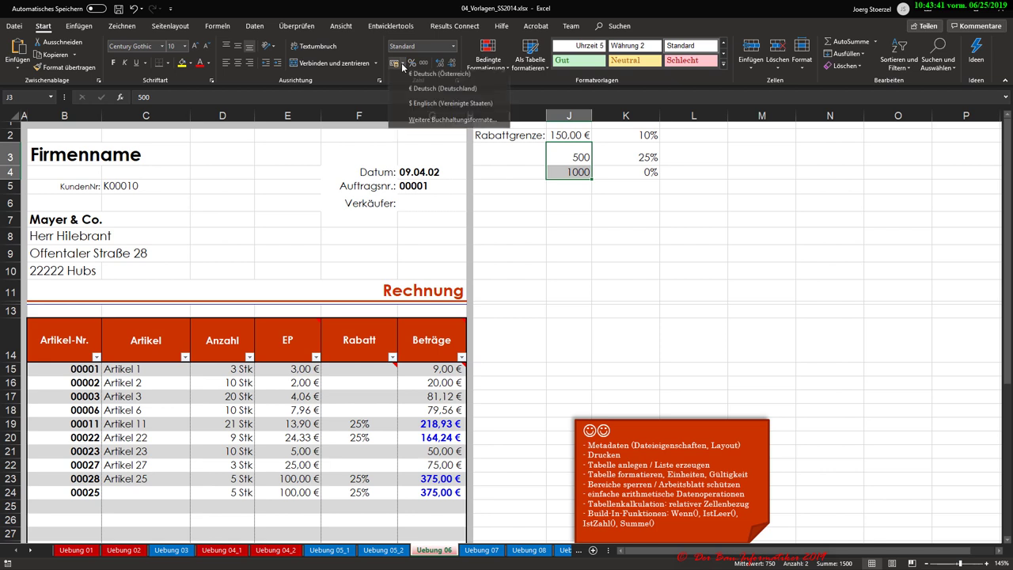
left_click(415, 87)
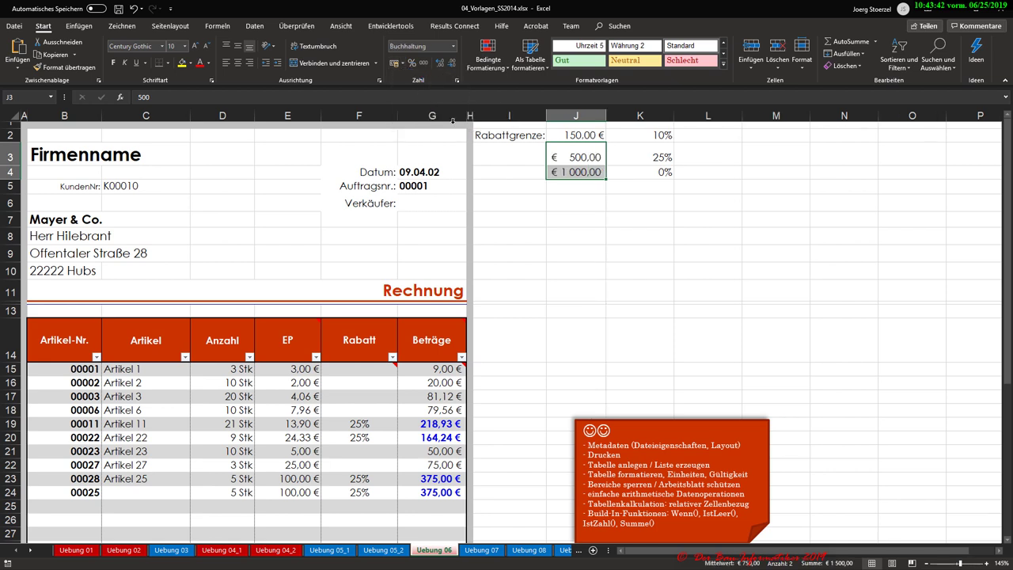
left_click(403, 63)
left_click(422, 93)
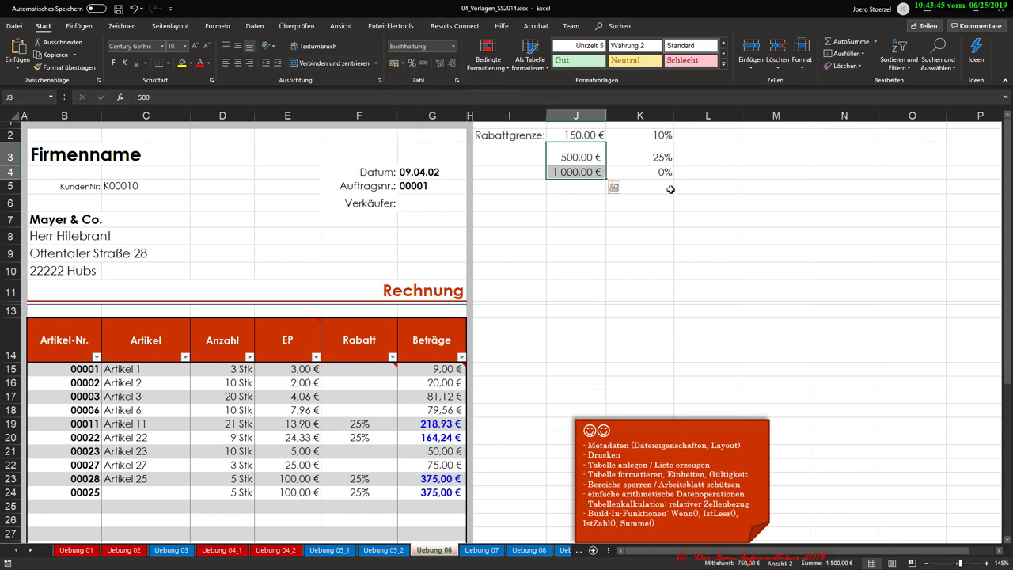
left_click(662, 205)
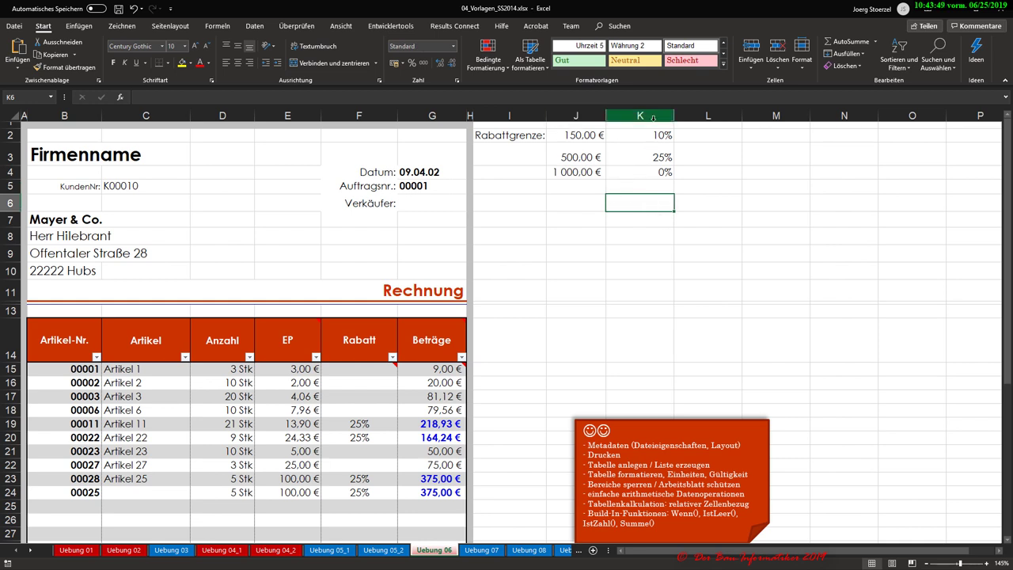
Step: Set the top discount rate in K4 to 30%
left_click(579, 161)
left_click(569, 171)
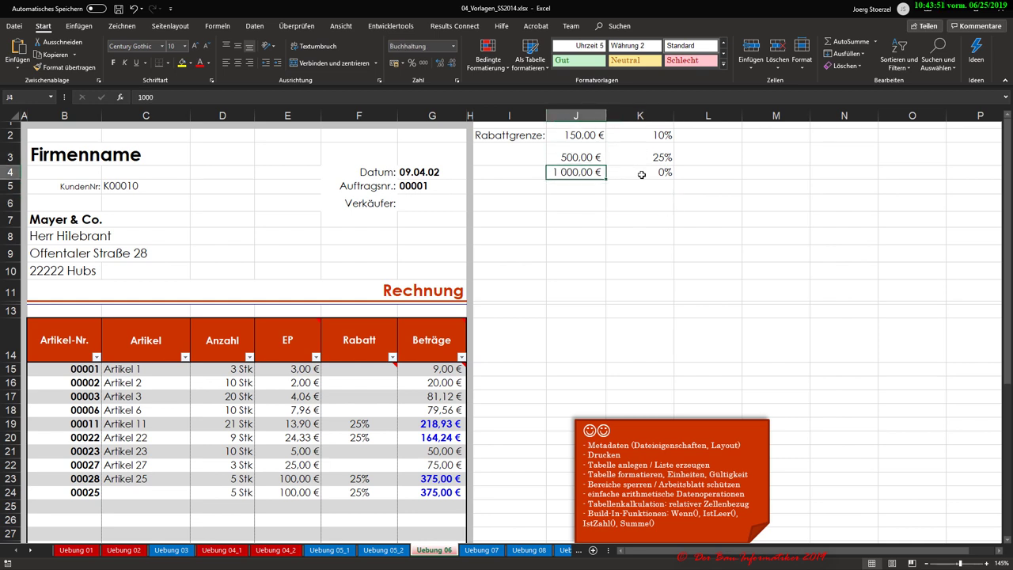
left_click(643, 174)
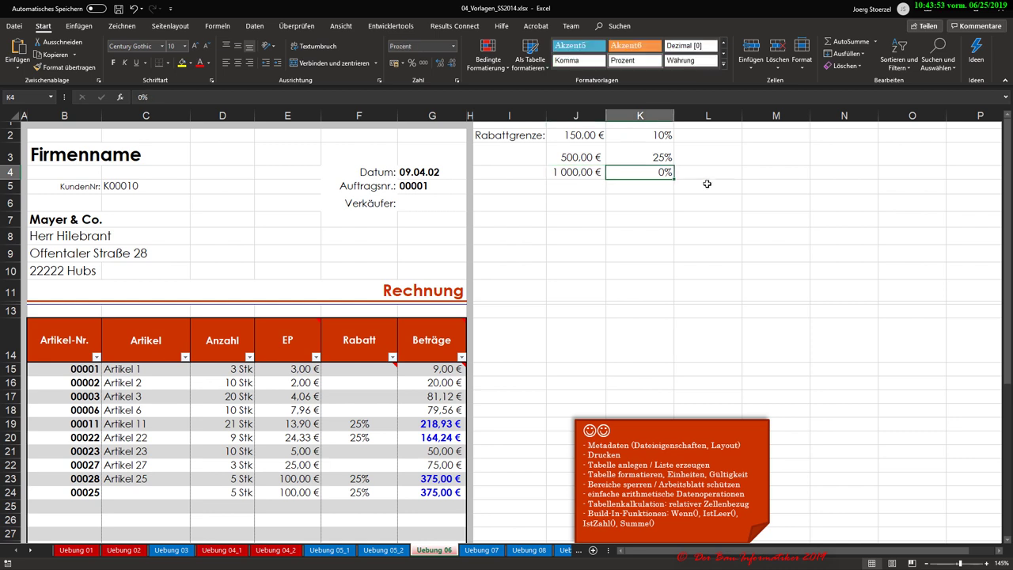
type("30")
key("Return")
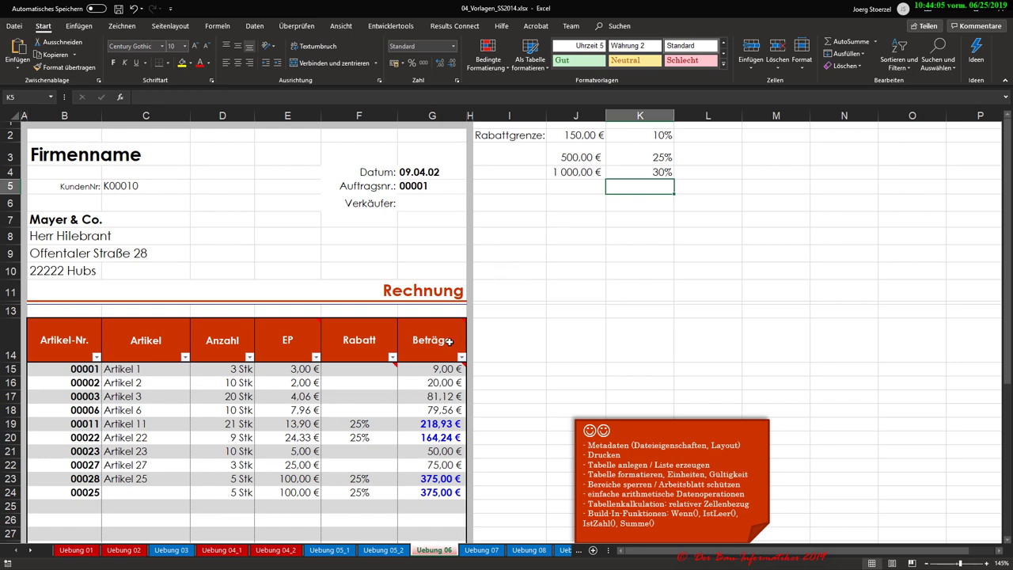
Step: Scroll down to view the invoice table and back up
scroll(520, 325, "down", 2)
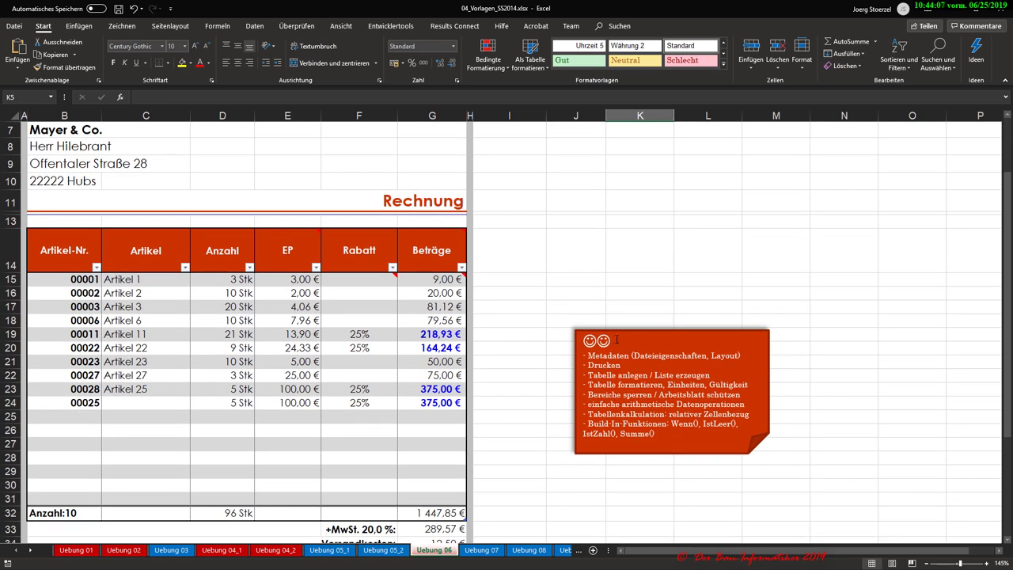
scroll(580, 348, "up", 2)
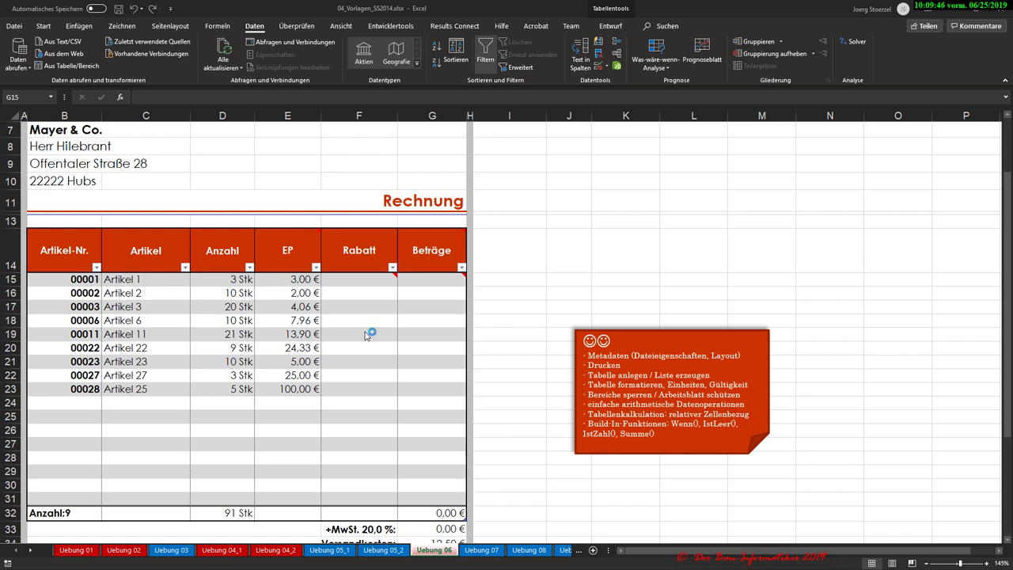
left_click(412, 278)
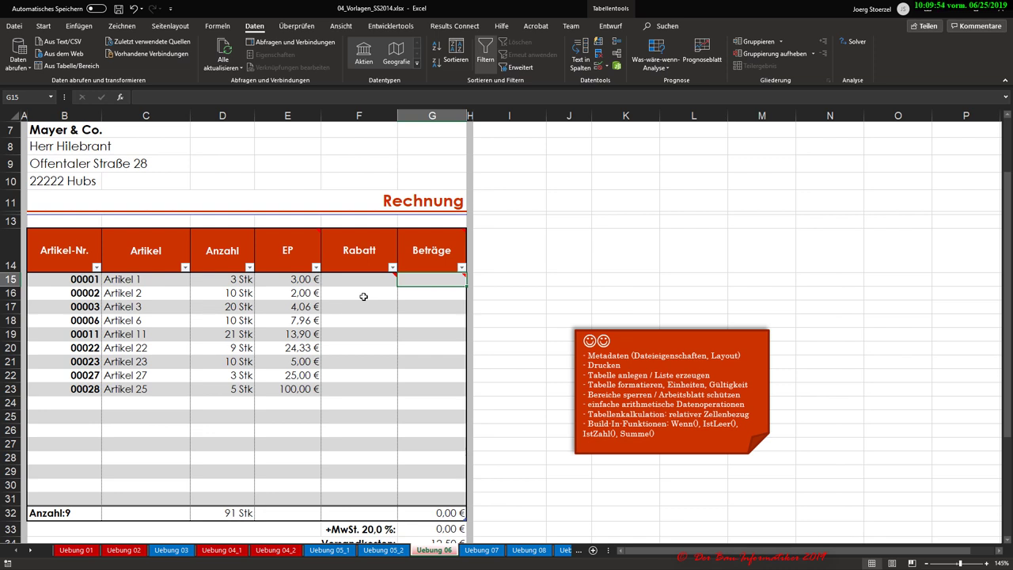
left_click(85, 280)
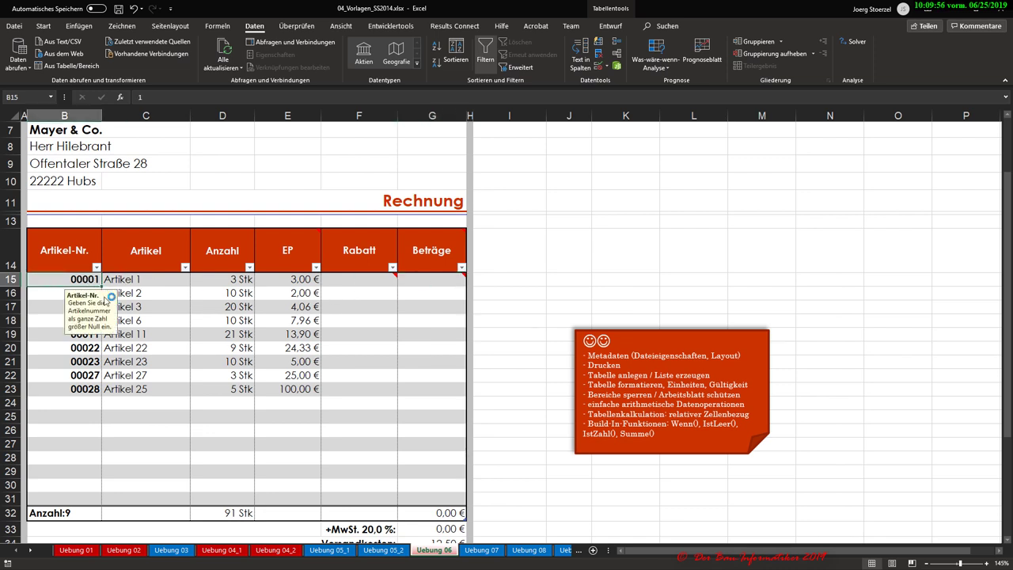
left_click(231, 283)
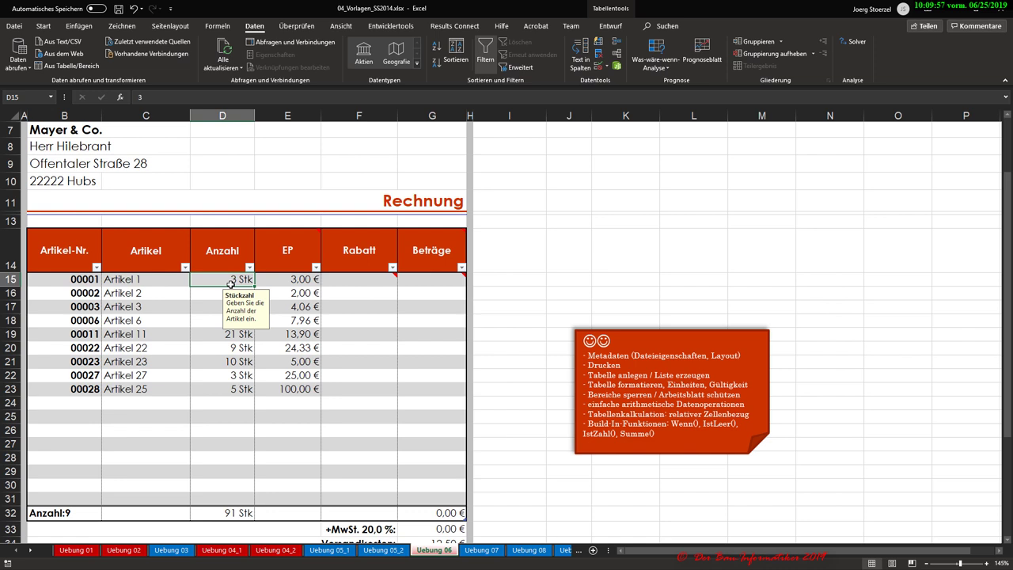
left_click(294, 280)
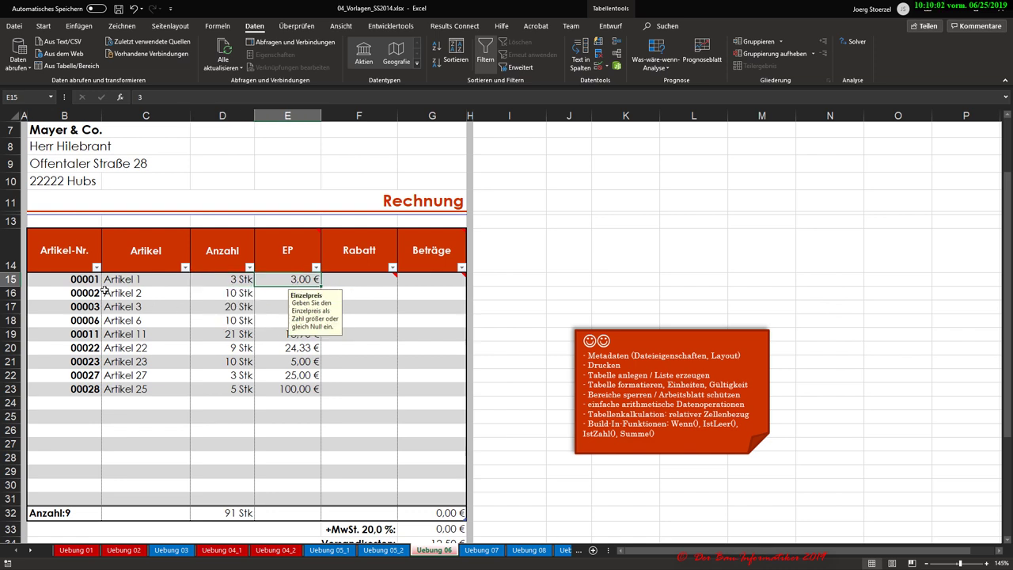
left_click(79, 280)
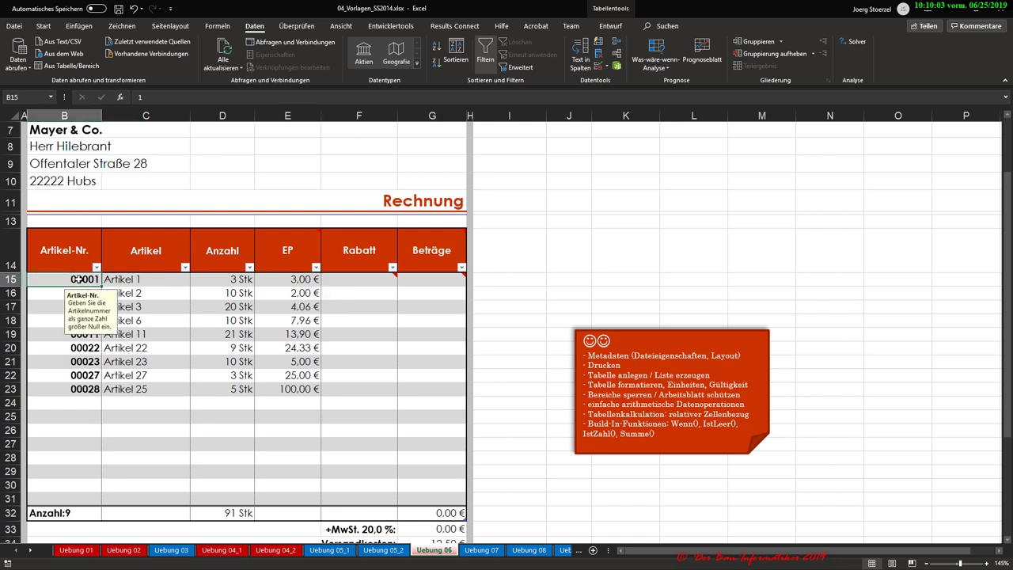
left_click(225, 279)
left_click(276, 276)
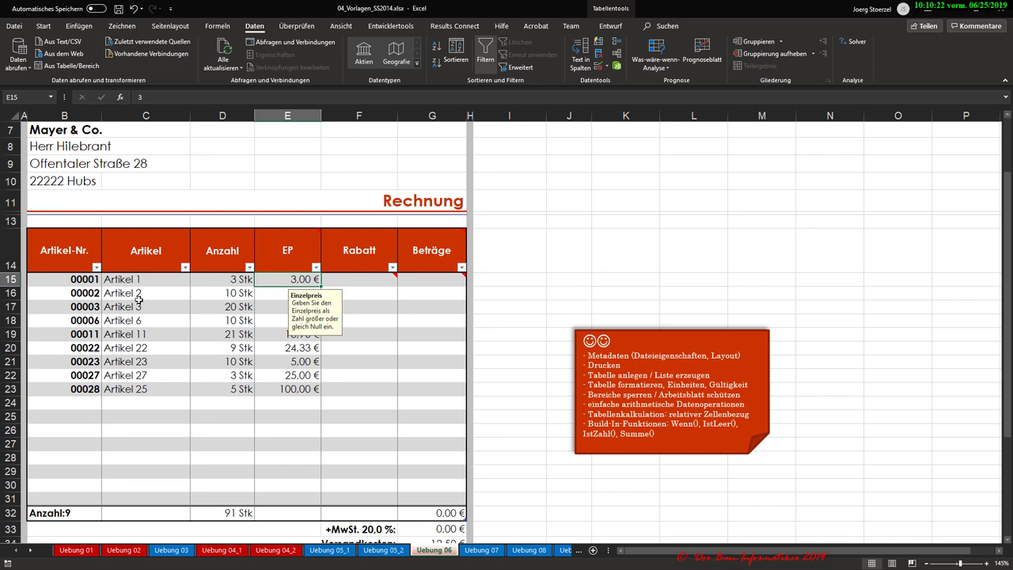
left_click(87, 281)
left_click(309, 280)
left_click(78, 279)
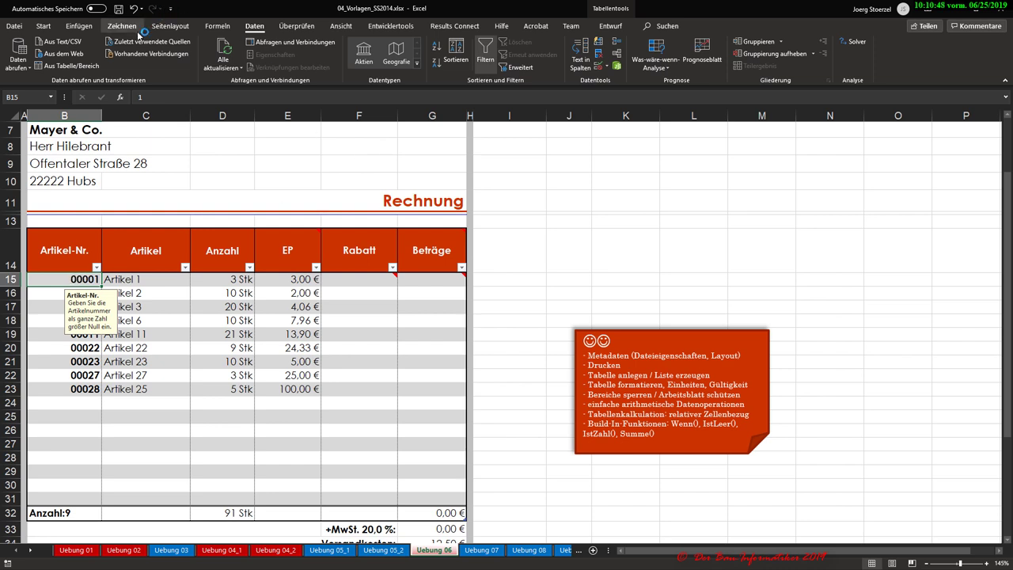
left_click(607, 68)
left_click(623, 84)
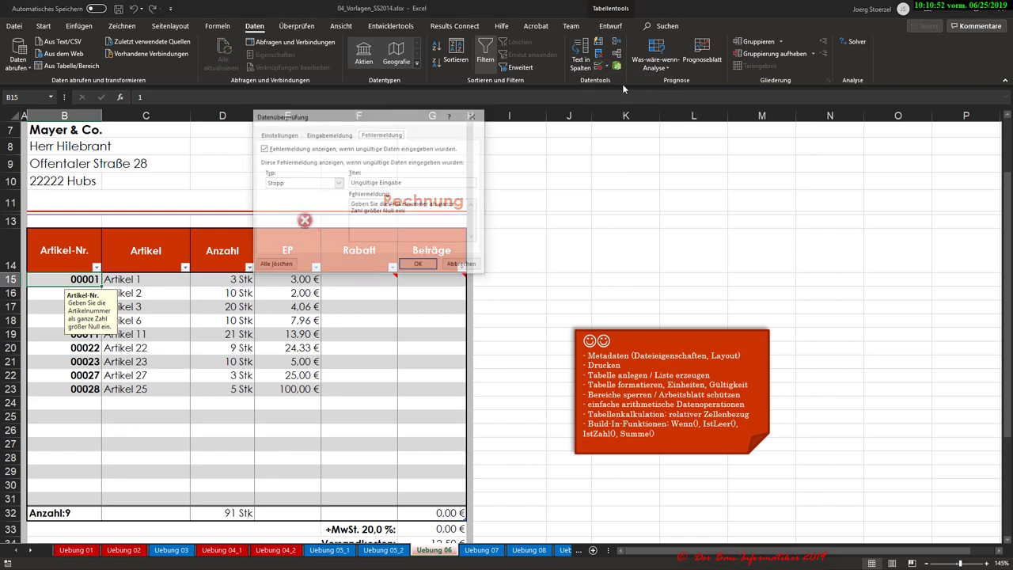
left_click_drag(313, 122, 217, 235)
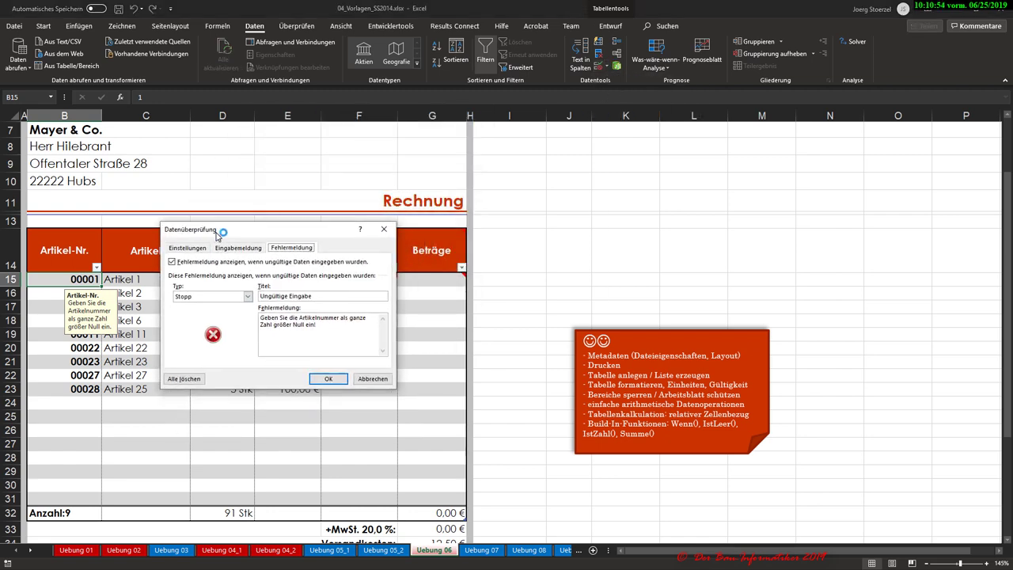
left_click(188, 248)
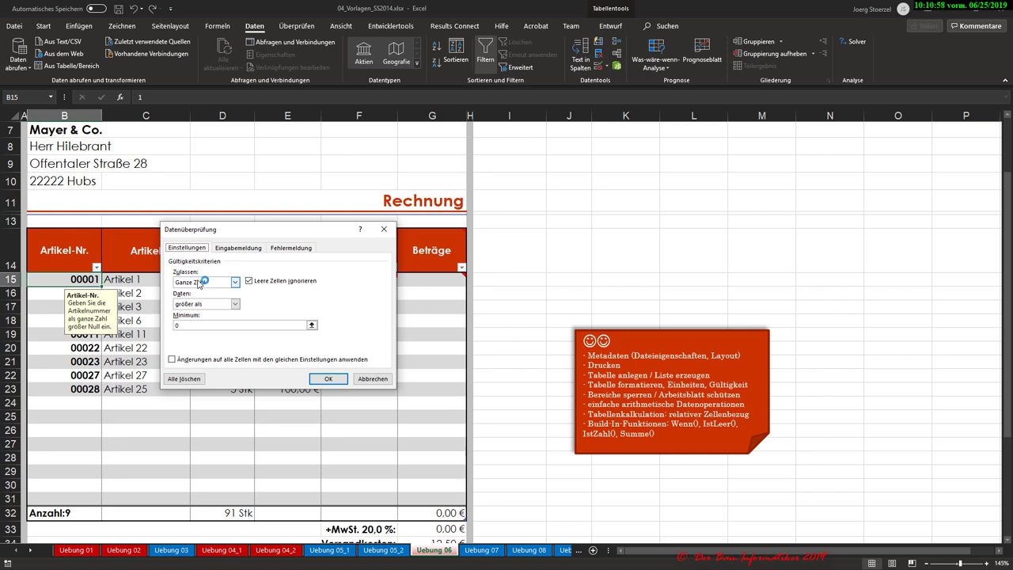
left_click(291, 248)
left_click(238, 248)
left_click(291, 248)
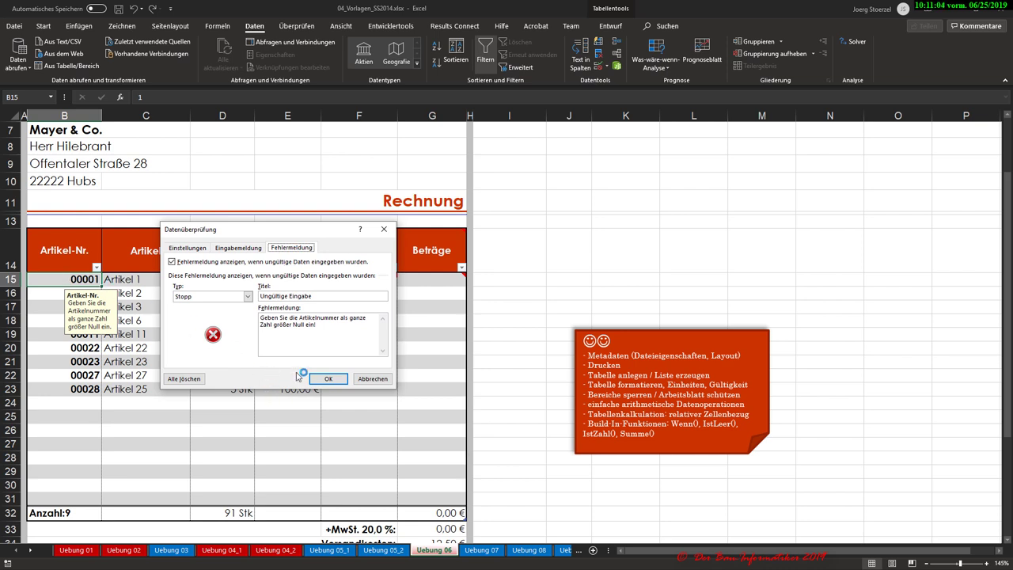
left_click(378, 379)
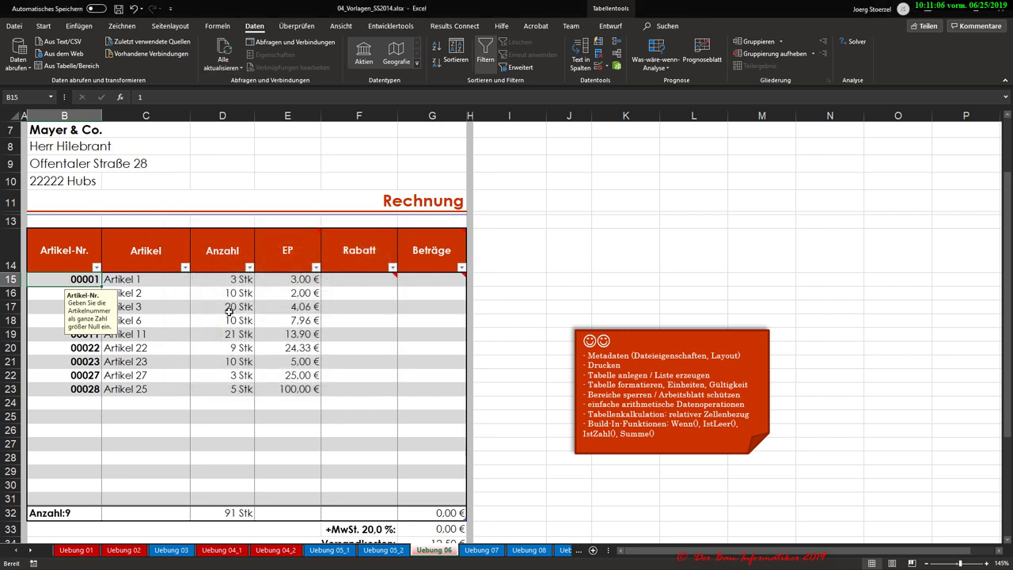
left_click(228, 285)
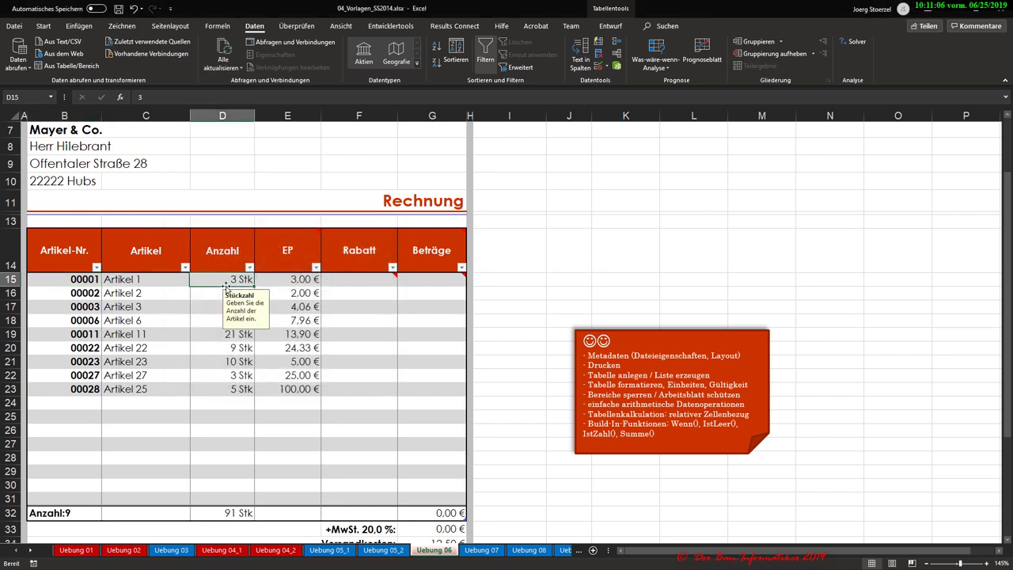
left_click(607, 65)
left_click(617, 79)
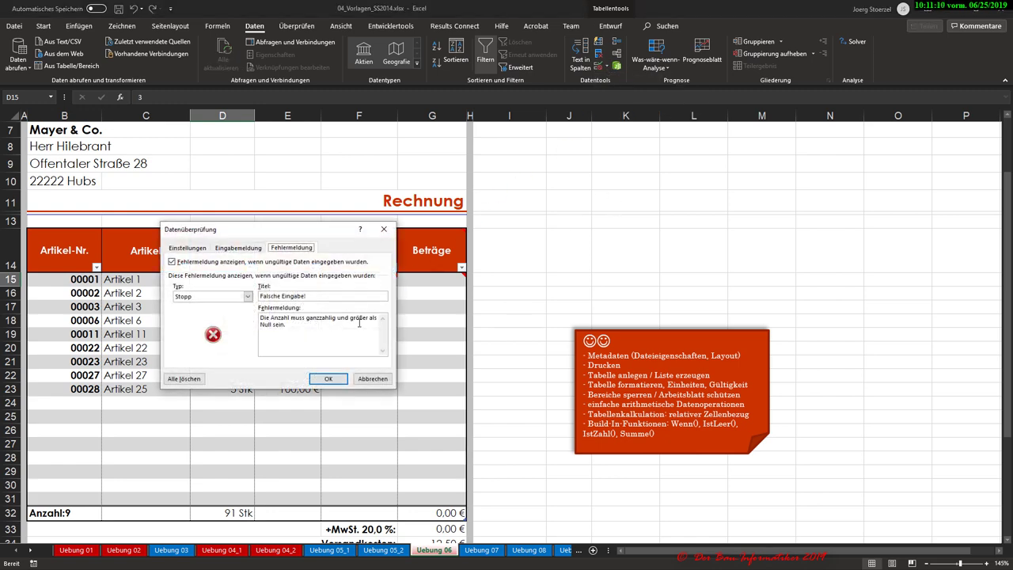
left_click(196, 249)
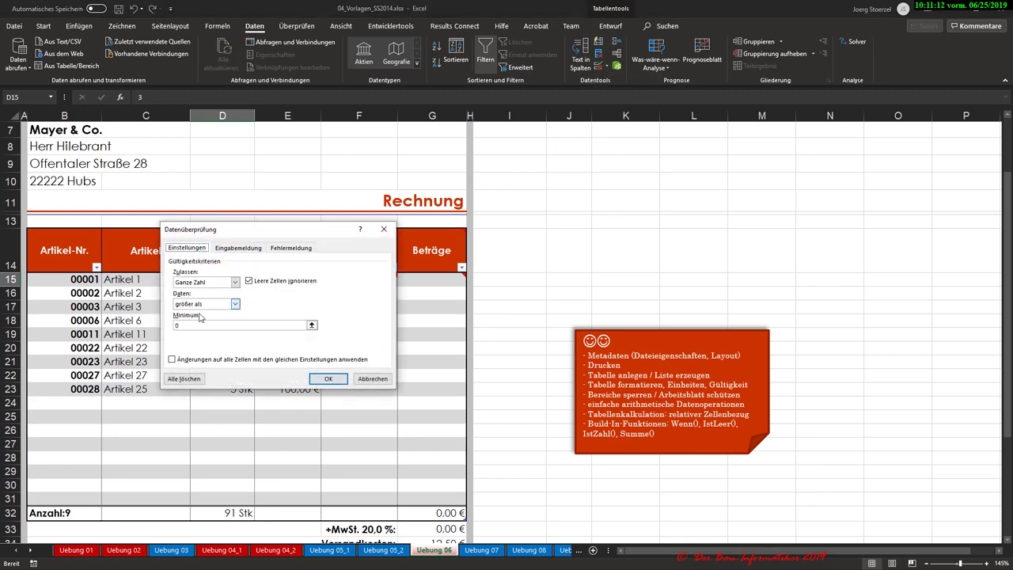
left_click_drag(225, 229, 419, 213)
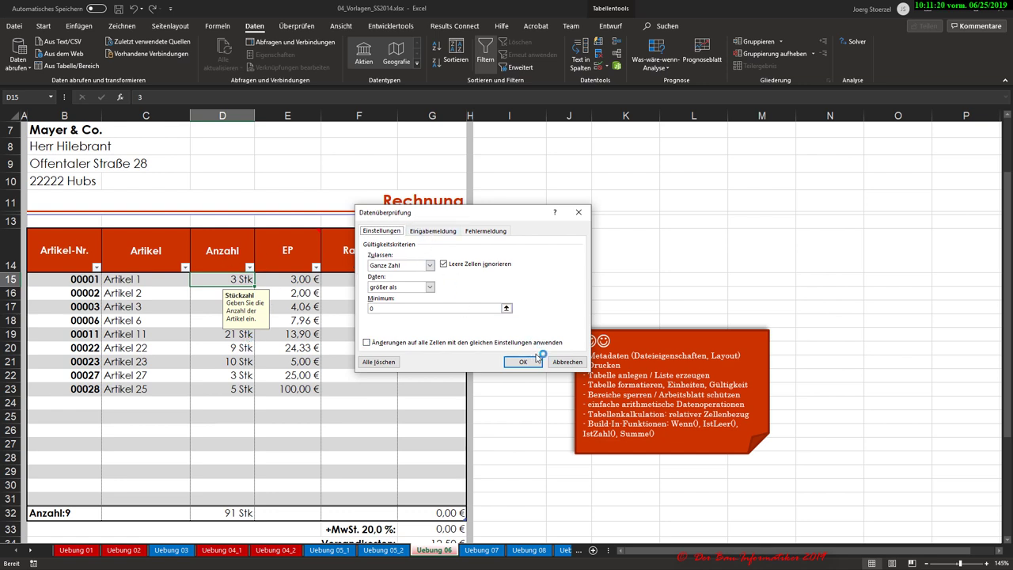
left_click(537, 358)
left_click(302, 284)
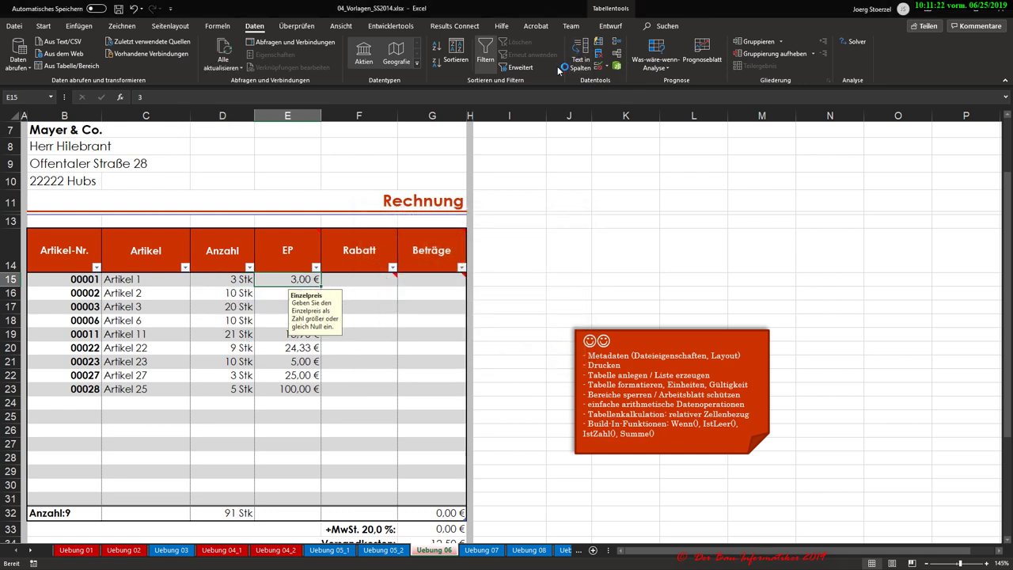
left_click(606, 67)
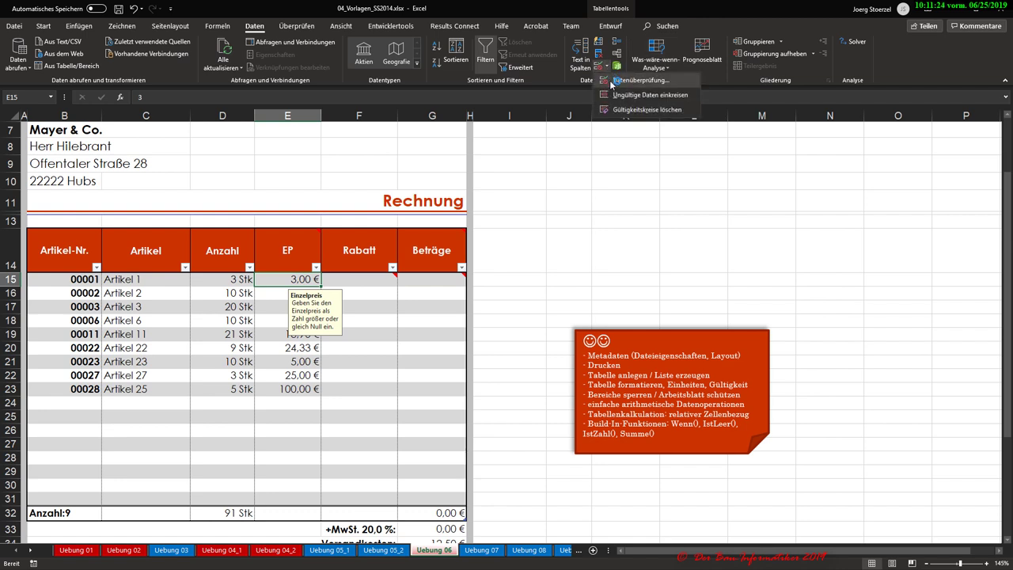
left_click(620, 81)
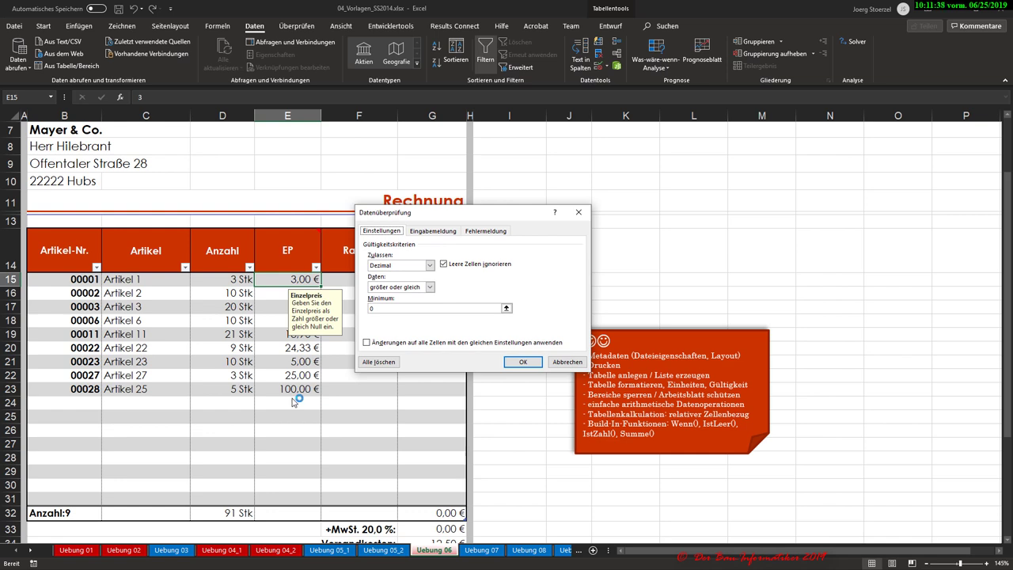
left_click(432, 231)
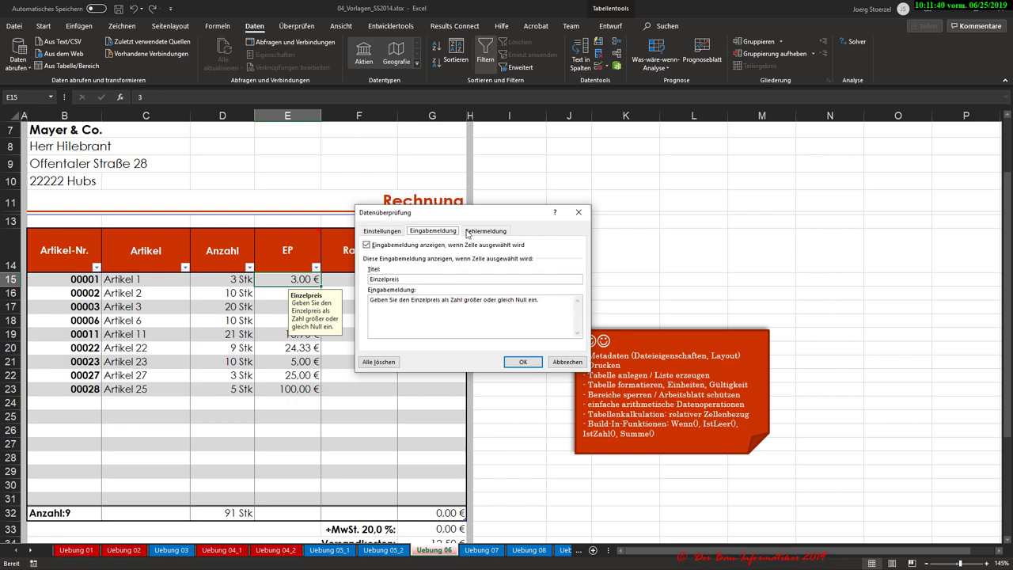
left_click(486, 230)
left_click(433, 231)
left_click(523, 362)
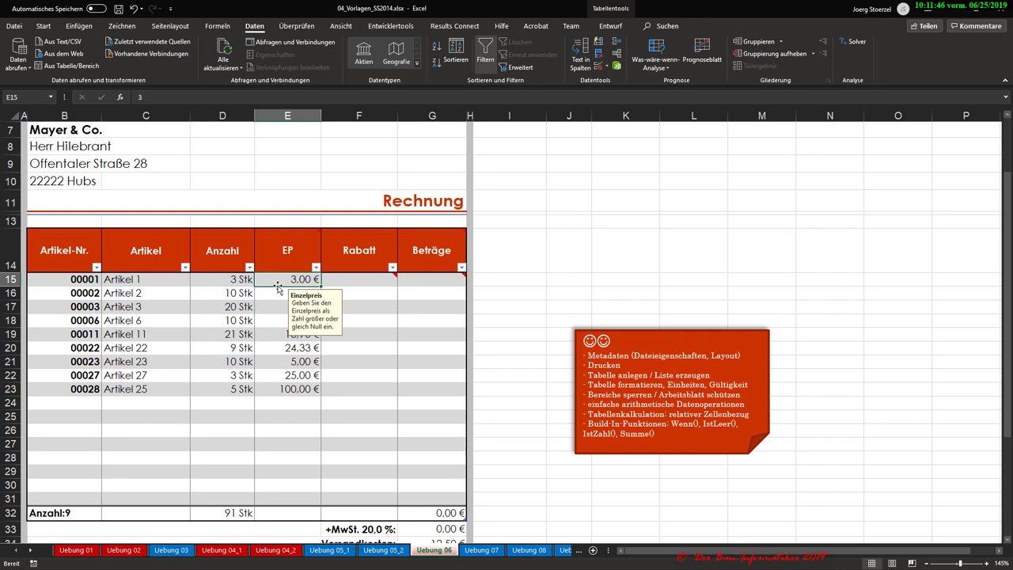
Step: Apply the Sonderformat Postleitzahl to B15:B25 so article numbers display as 00001, 00028
left_click(82, 282)
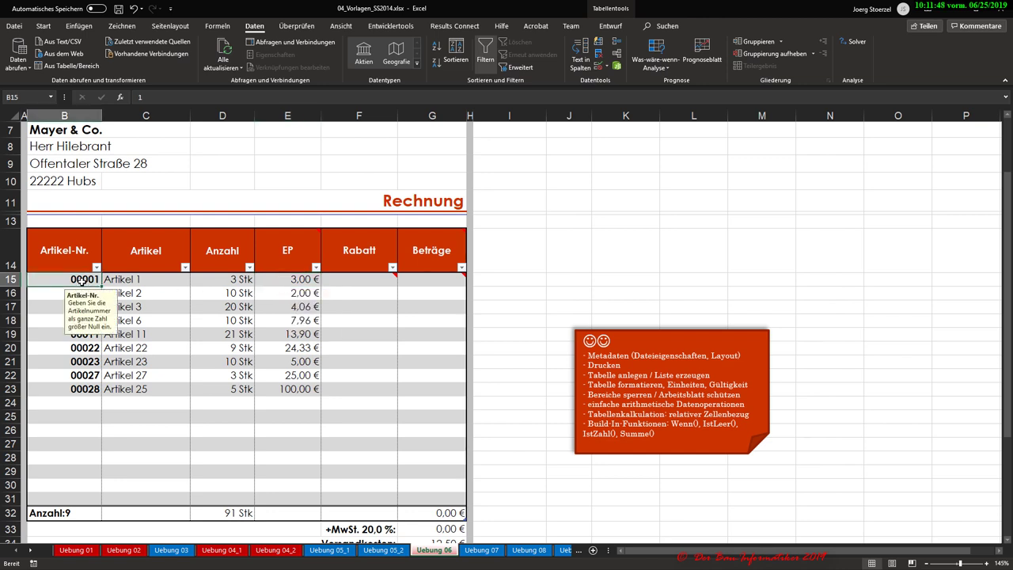
left_click_drag(82, 280, 76, 423)
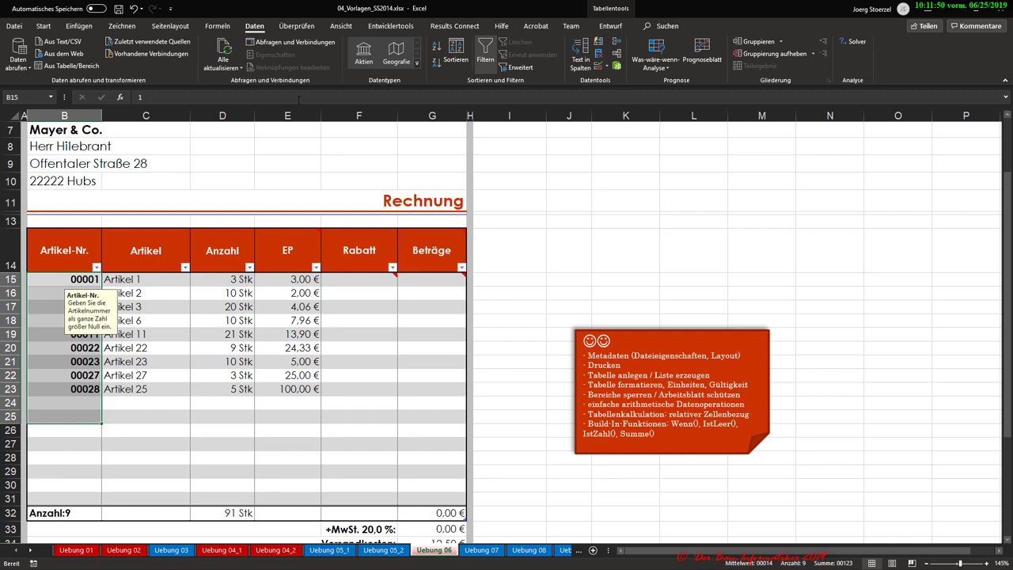
left_click(44, 25)
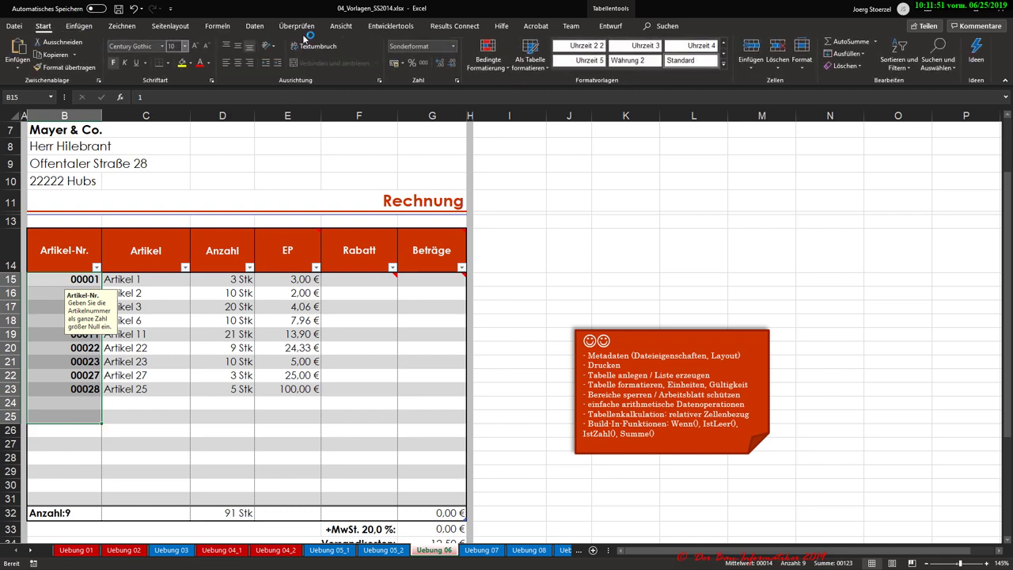
left_click(453, 46)
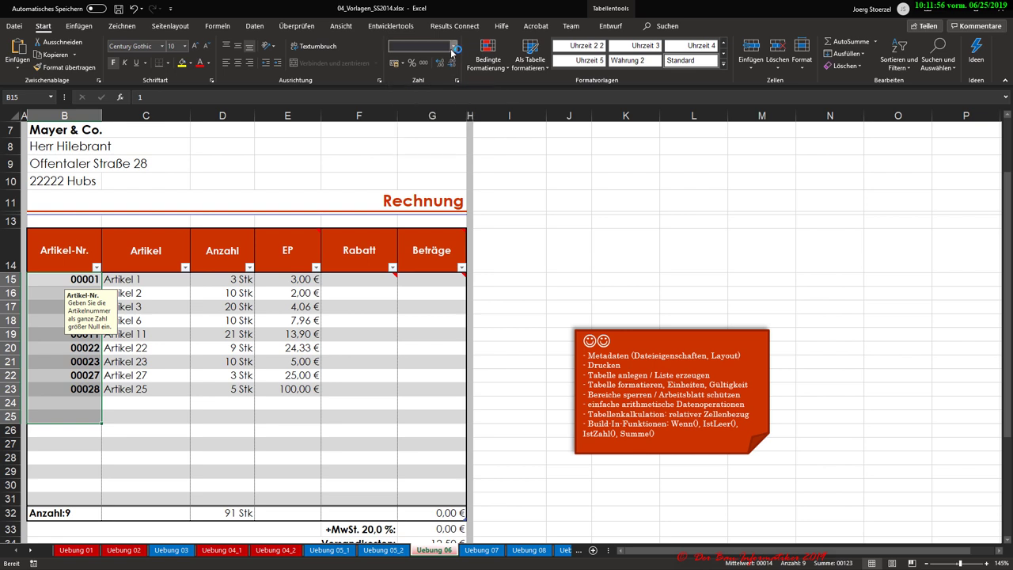
left_click(441, 64)
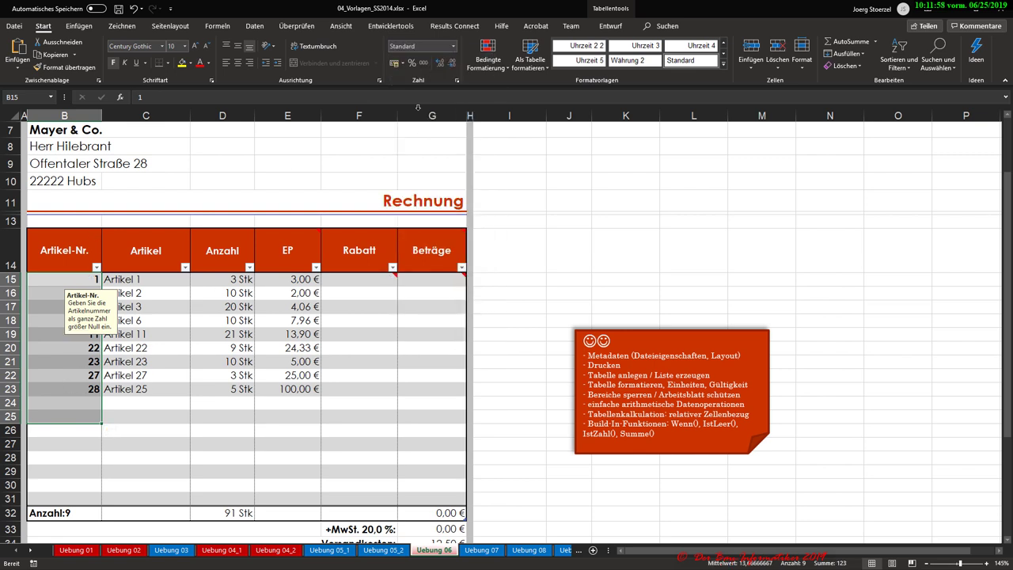
left_click(452, 46)
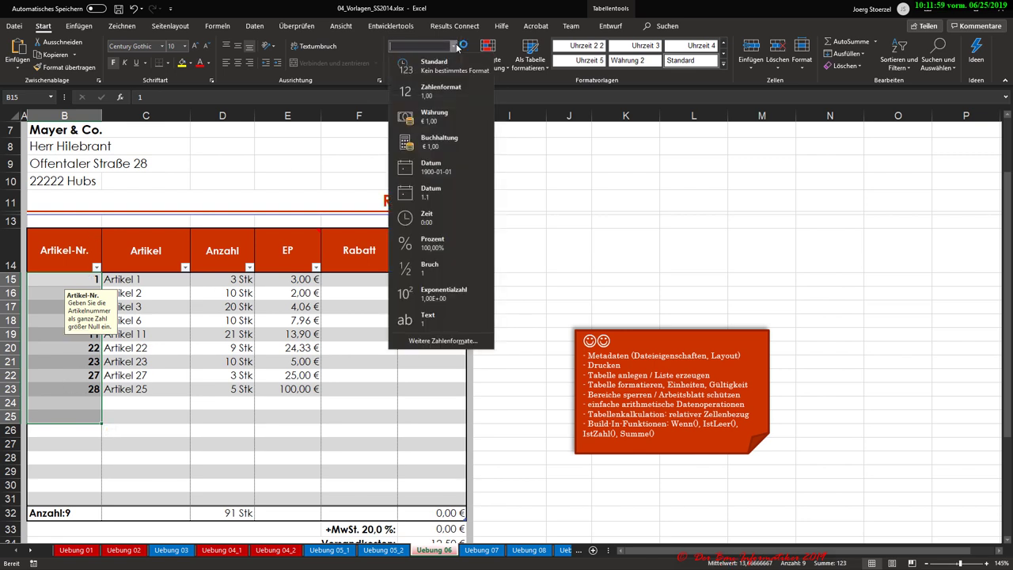
left_click(412, 341)
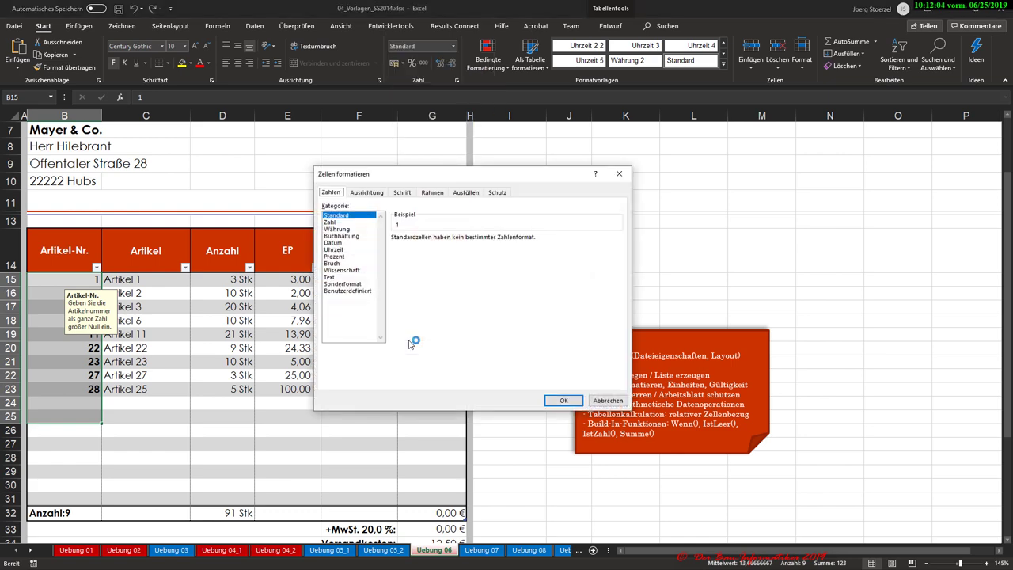
left_click(349, 284)
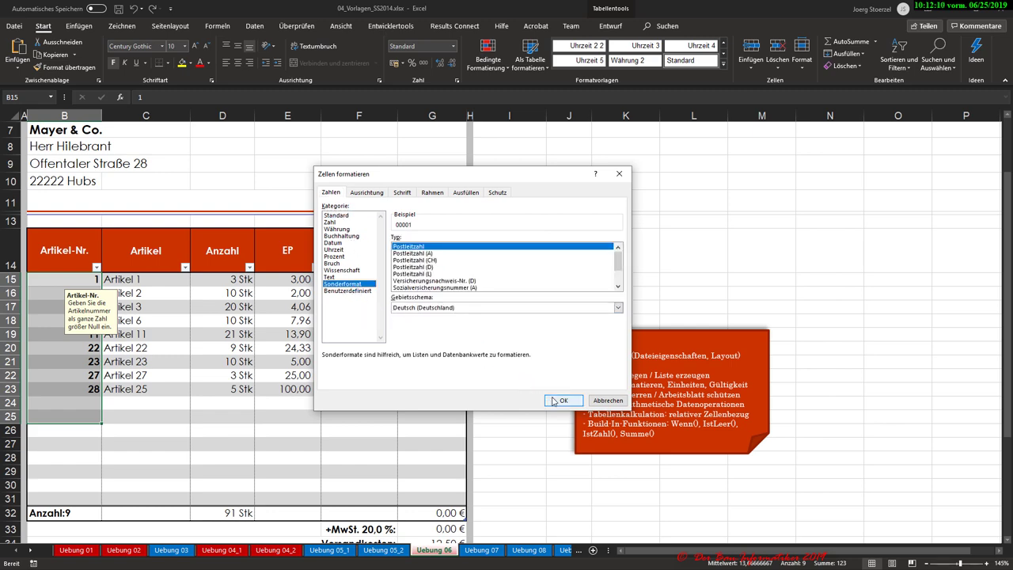
left_click(553, 398)
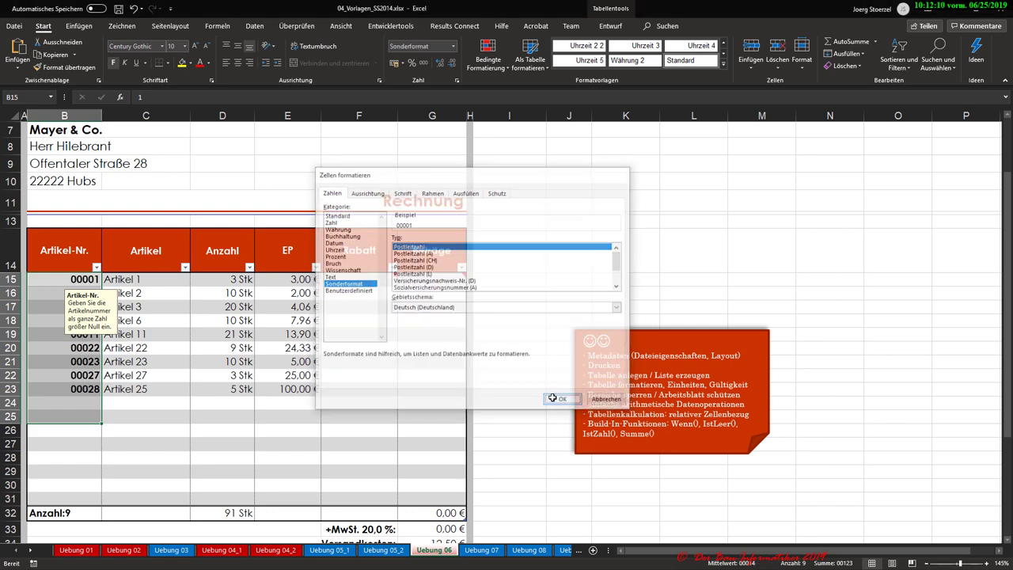
left_click(82, 386)
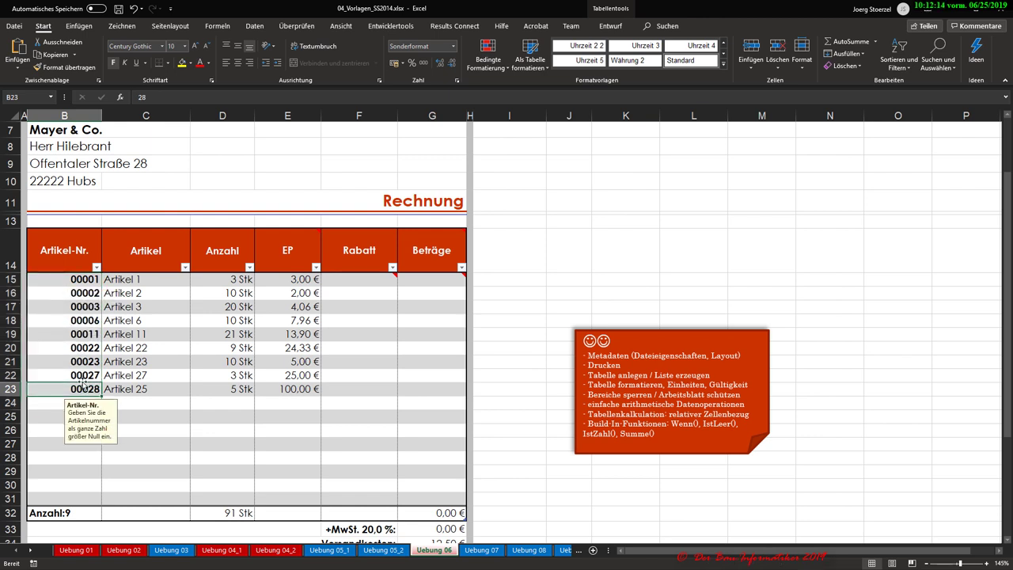
left_click(91, 332)
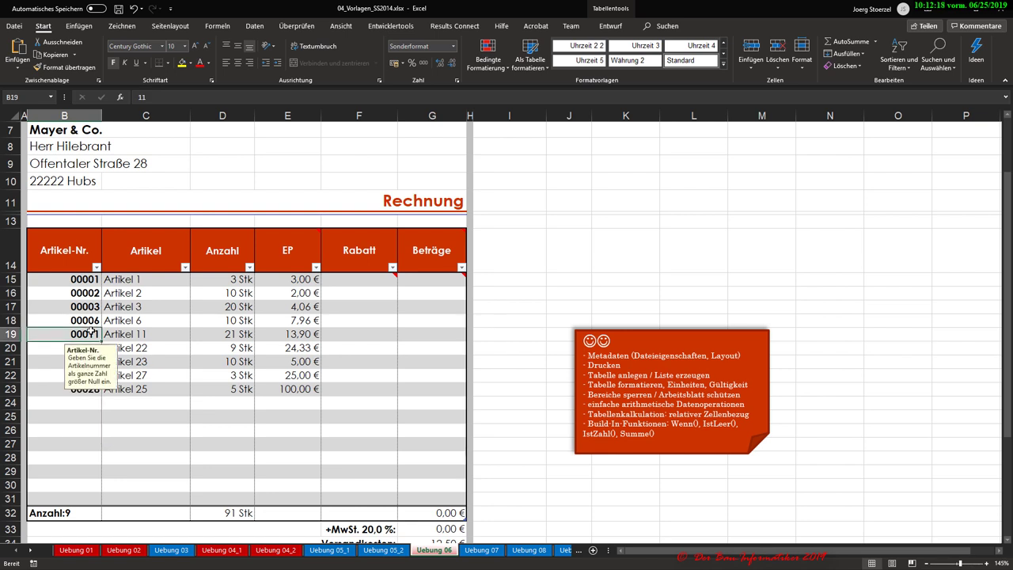
left_click(83, 307)
left_click(86, 293)
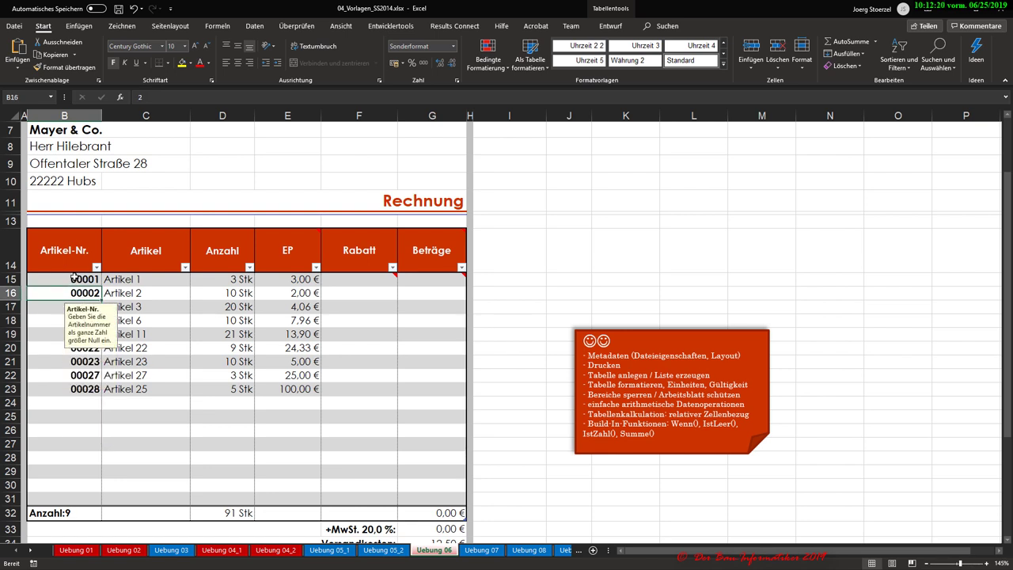
left_click(78, 378)
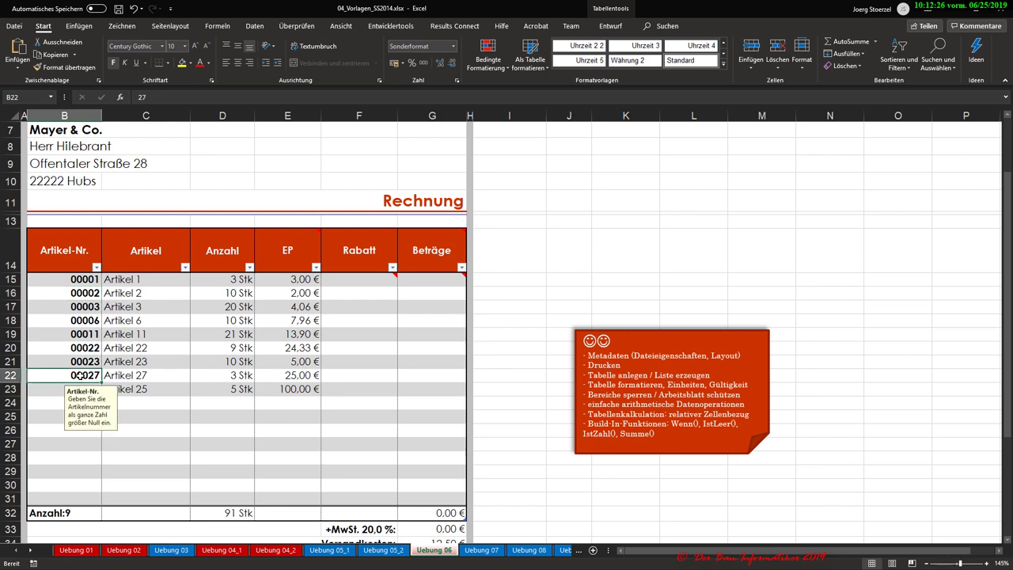
left_click(138, 280)
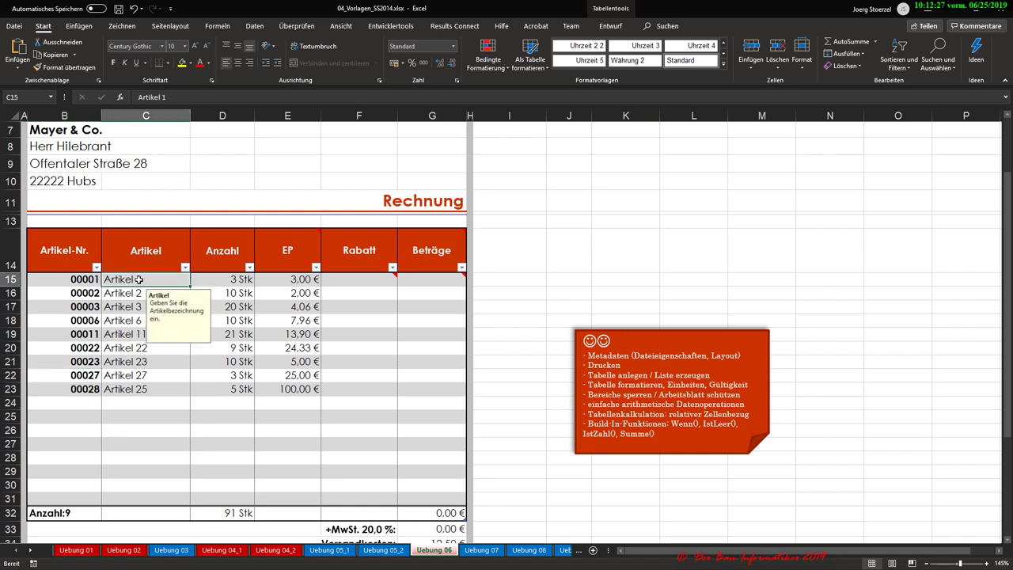
left_click(135, 335)
left_click(130, 361)
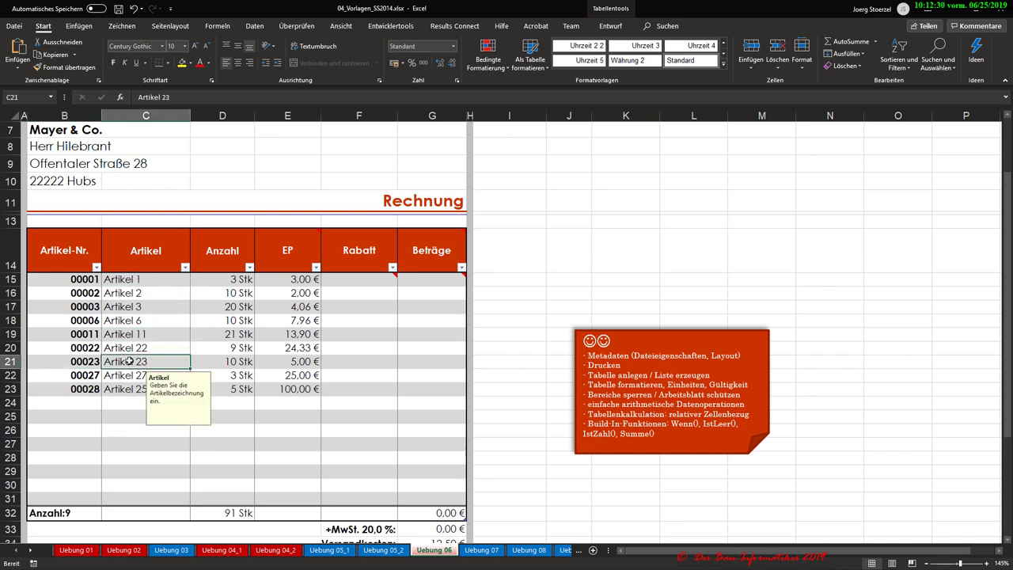
left_click(124, 280)
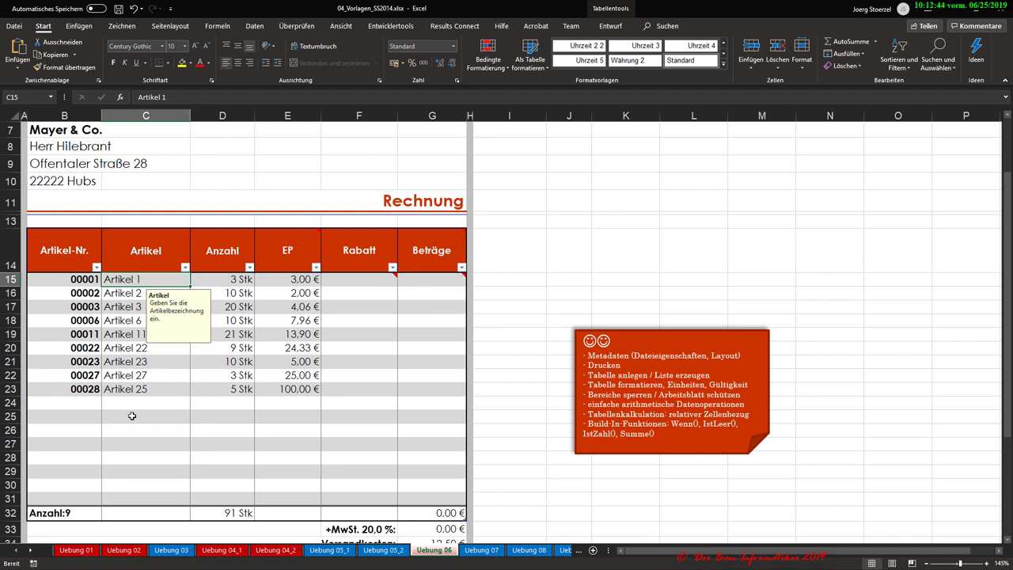
left_click(430, 277)
mouse_move(418, 279)
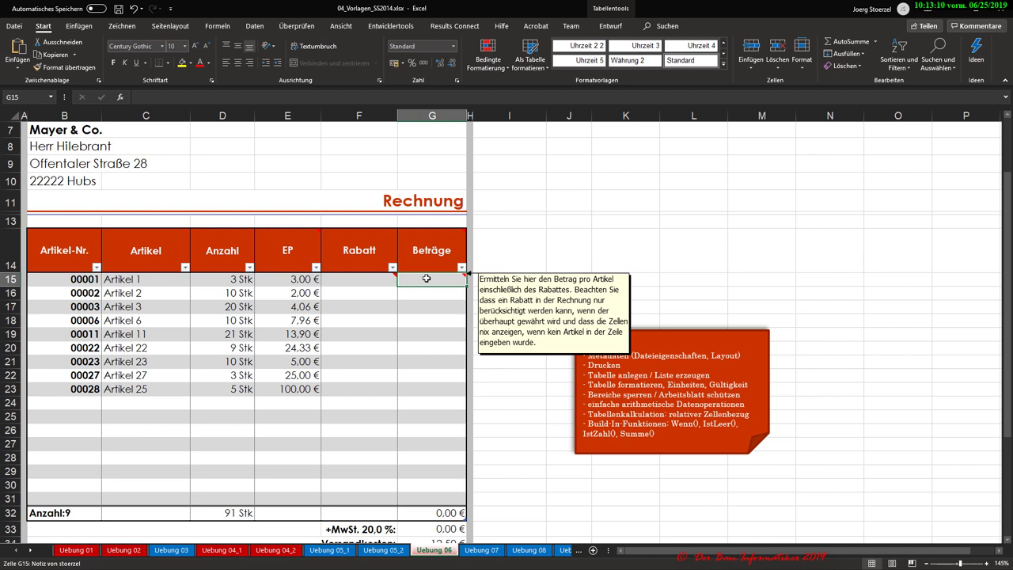
Step: Insert the WENN function into G15 from the Logisch functions
left_click(217, 25)
left_click(176, 70)
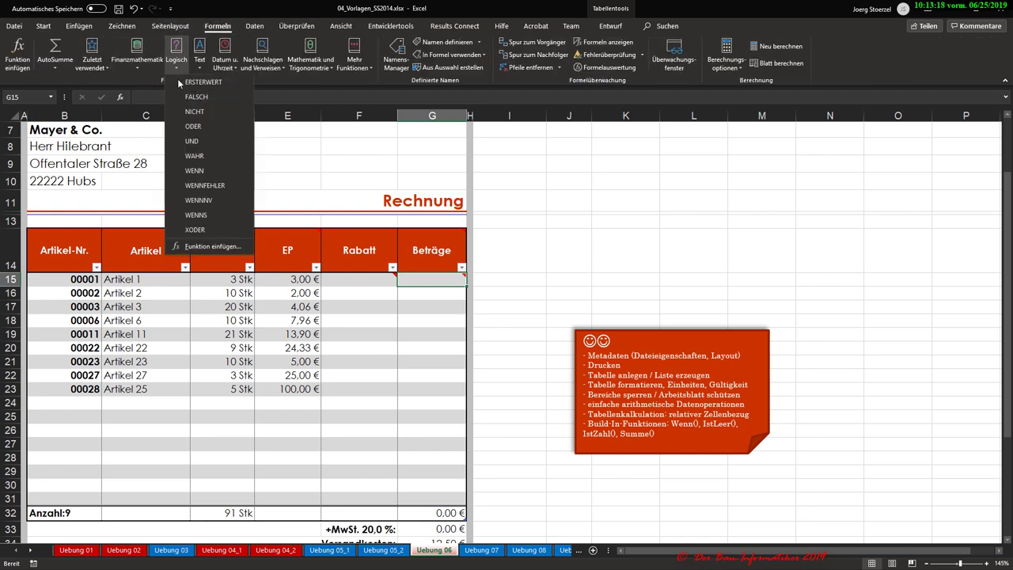
left_click(194, 171)
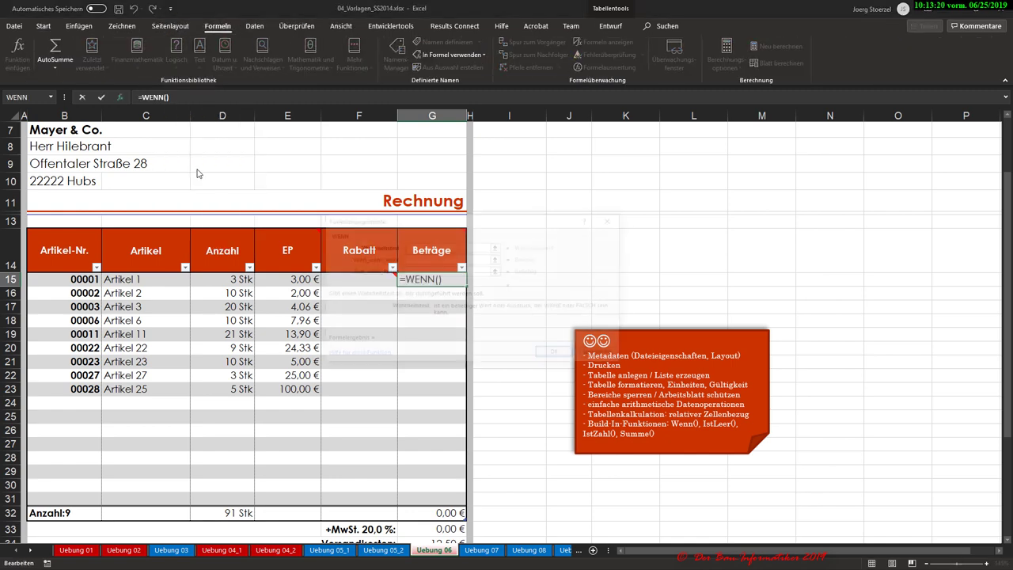
left_click_drag(370, 217, 341, 356)
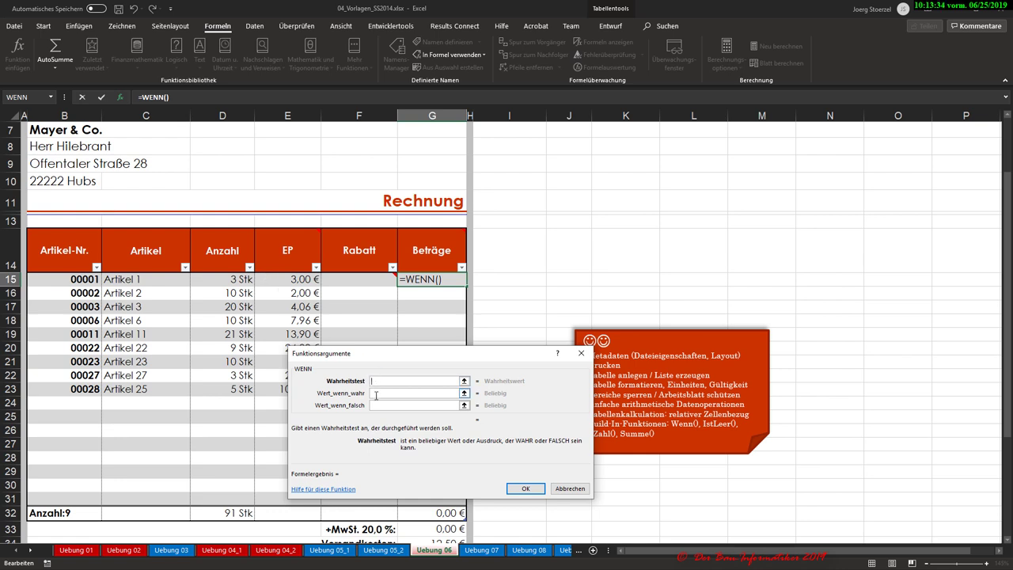
Step: Nest UND inside the WENN condition and bring up the full function catalogue
left_click(49, 98)
left_click(21, 122)
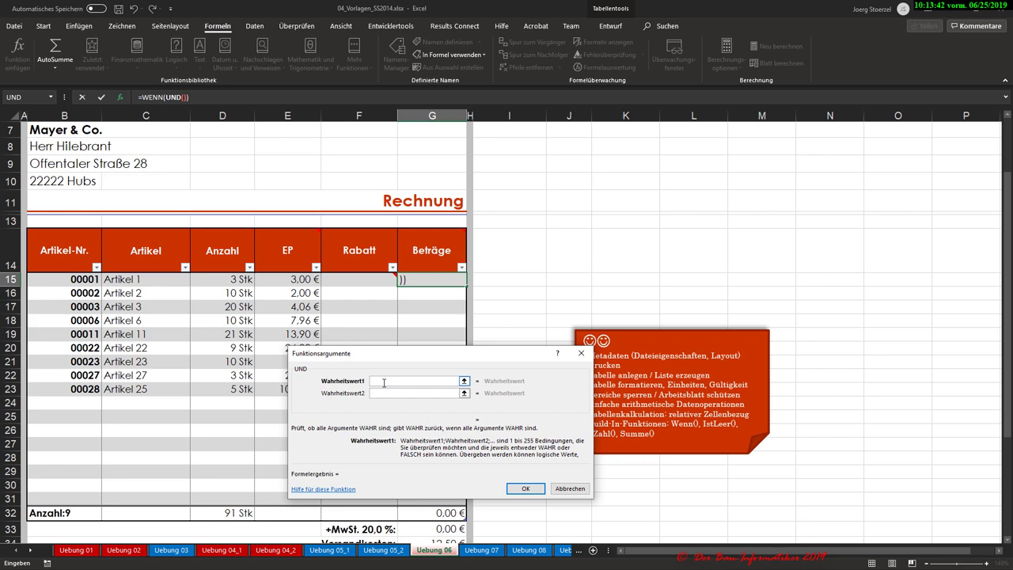
left_click(52, 97)
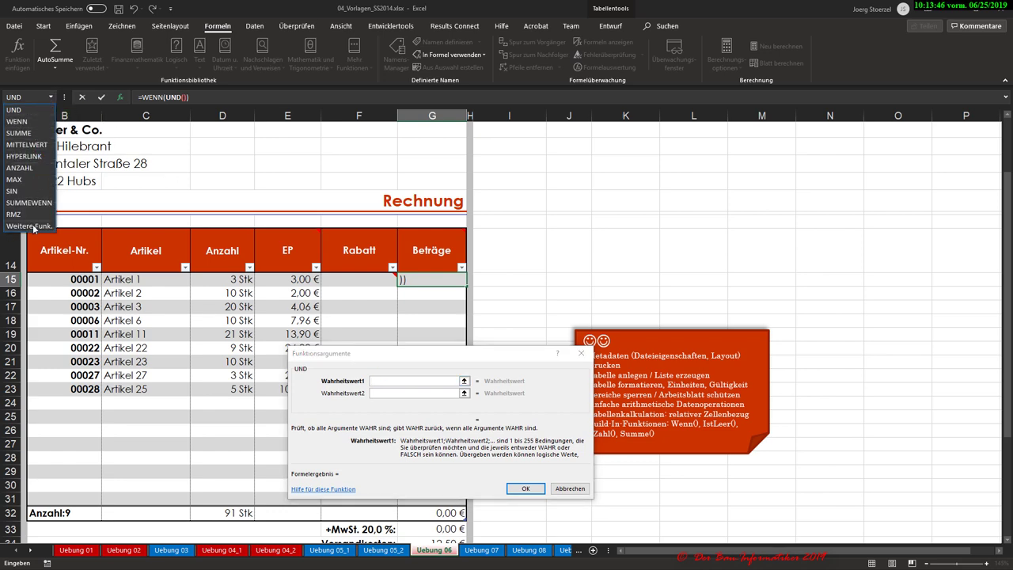
left_click(32, 227)
Step: In the Informationen category, compare ISTFEHL, ISTFORMEL and ISTLEER, then insert ISTZAHL
left_click(499, 247)
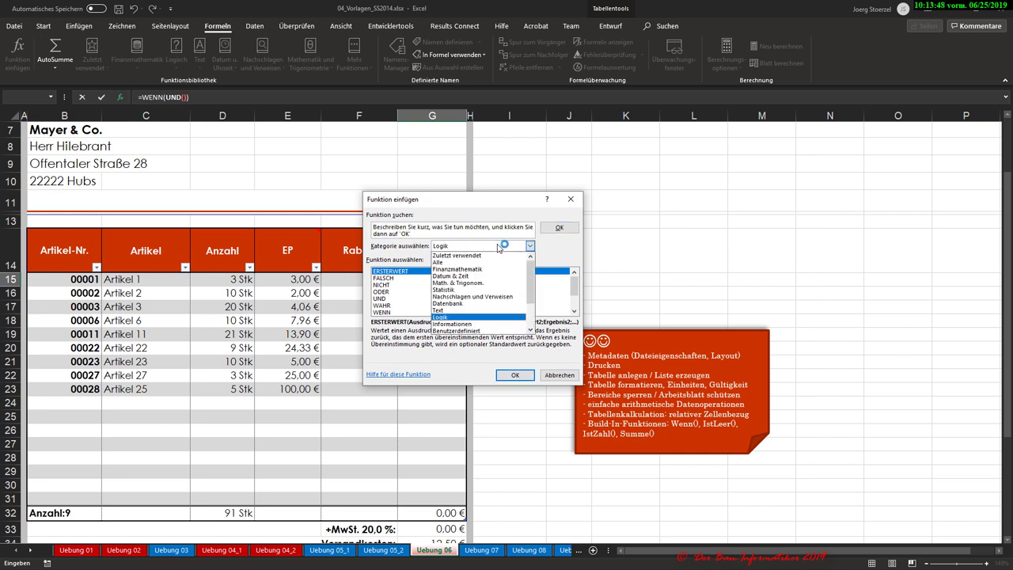
left_click(459, 325)
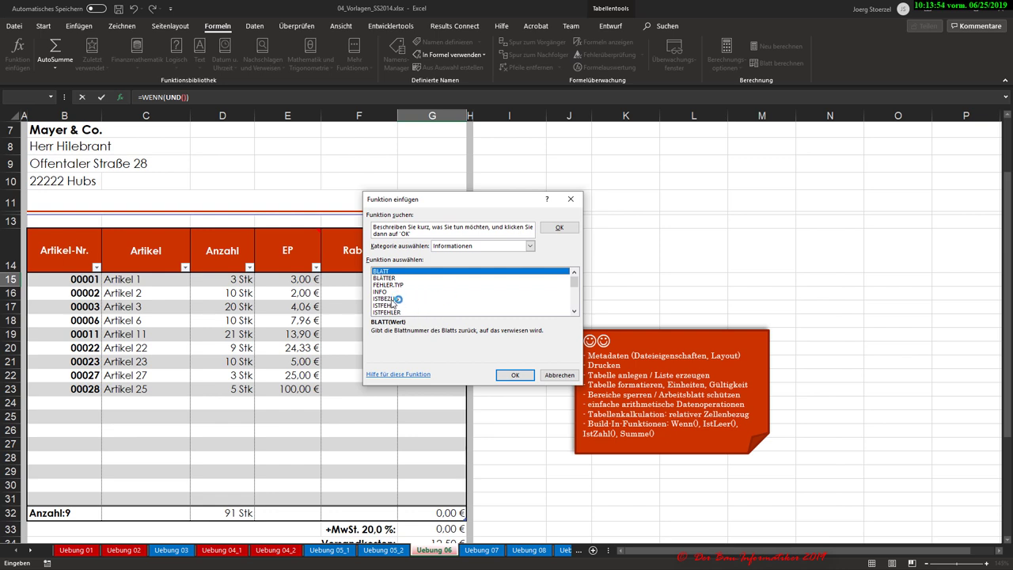
left_click(393, 306)
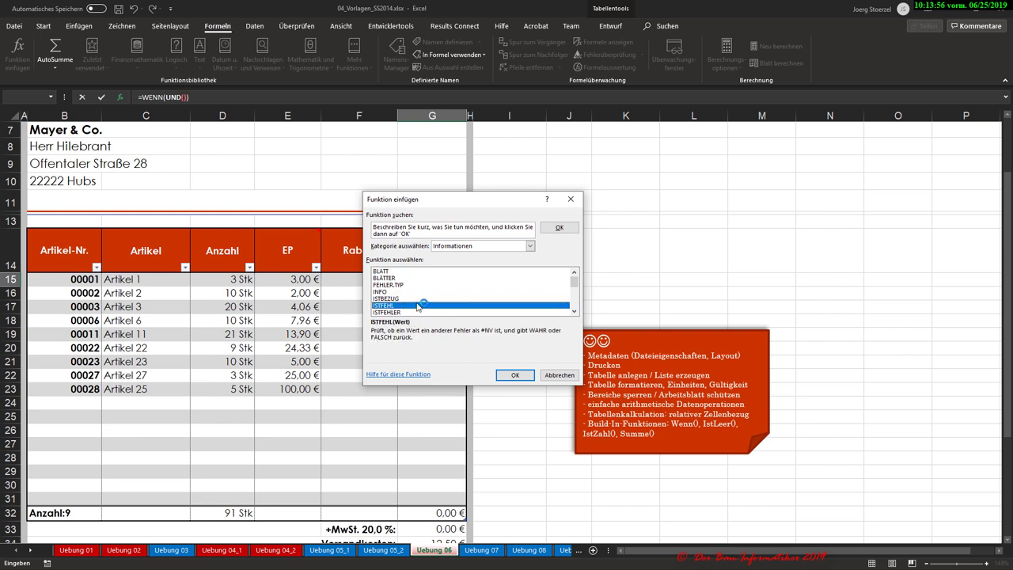
scroll(451, 306, "down", 1)
scroll(451, 306, "down", 1)
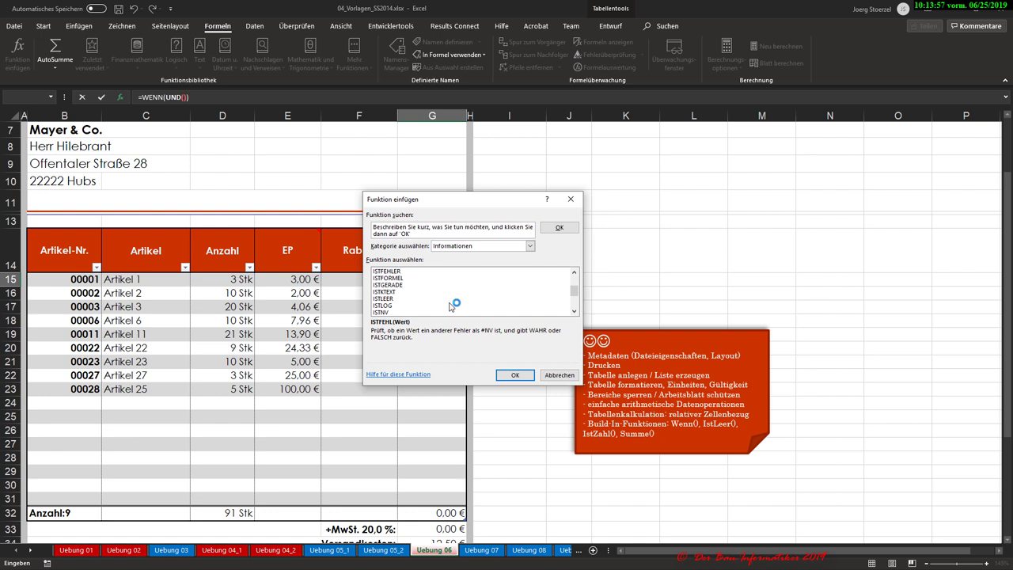
left_click(391, 279)
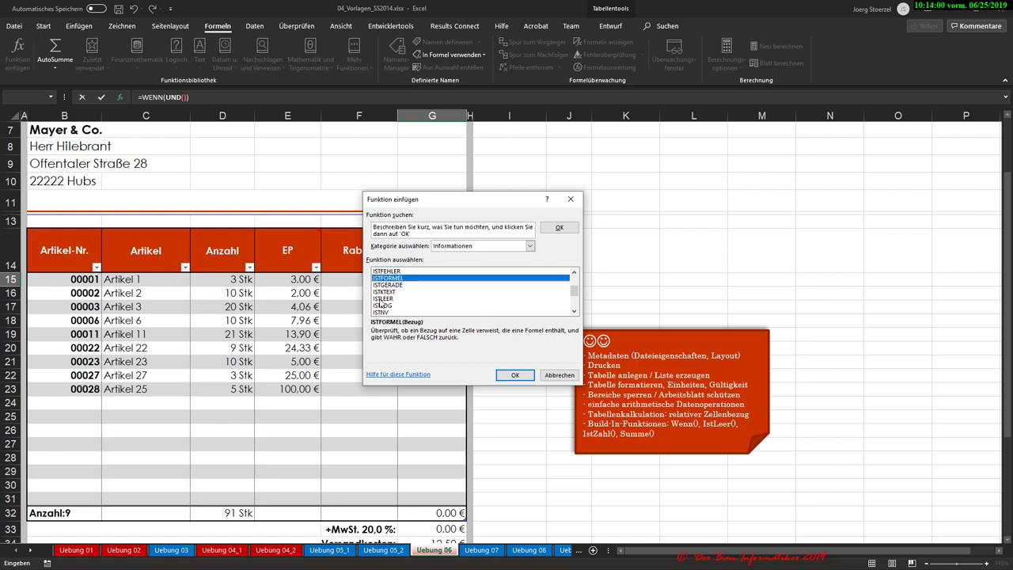
scroll(384, 303, "up", 1)
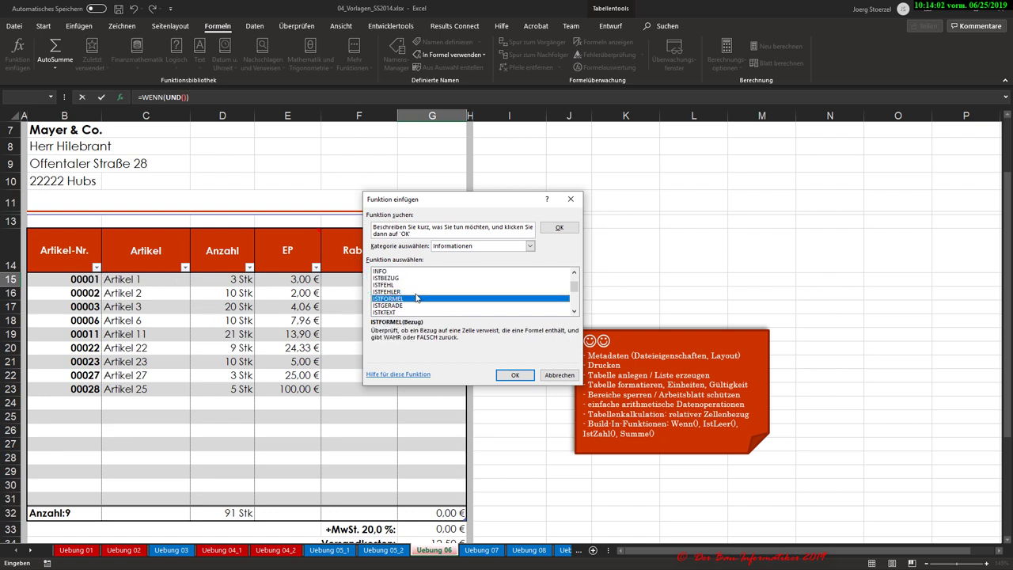
scroll(420, 298, "down", 1)
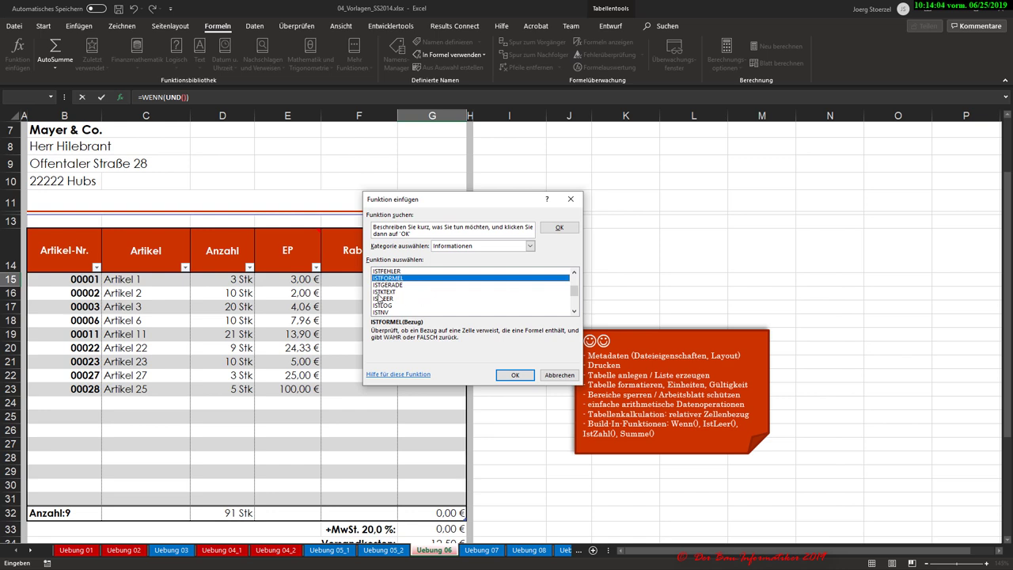
left_click(420, 299)
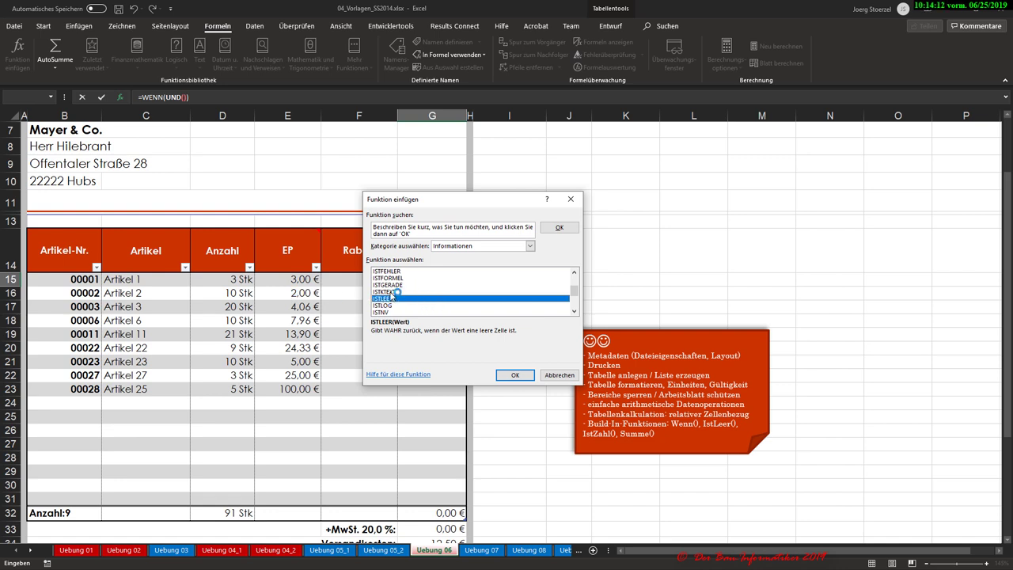
scroll(392, 298, "down", 1)
scroll(408, 305, "down", 1)
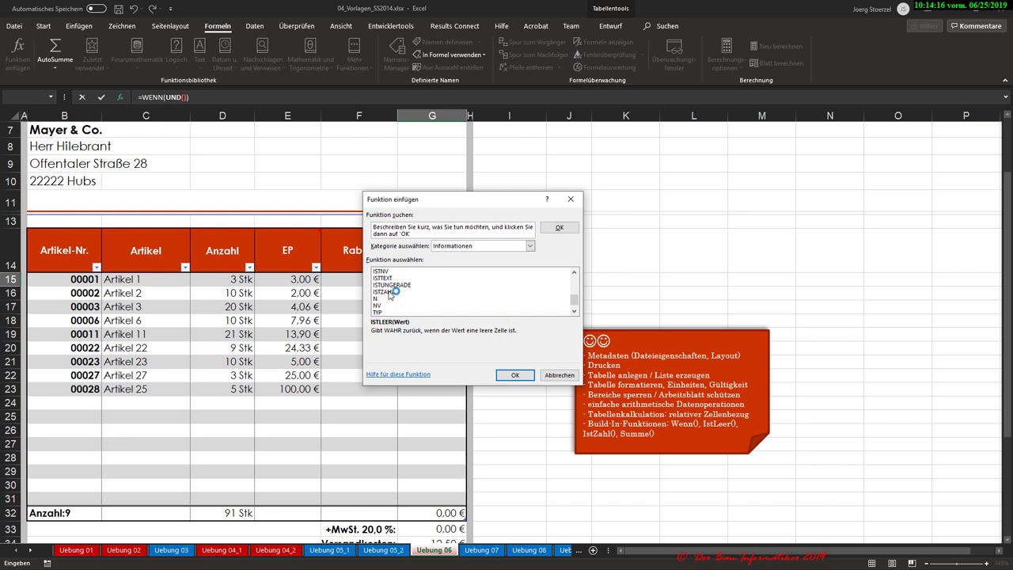
left_click(388, 292)
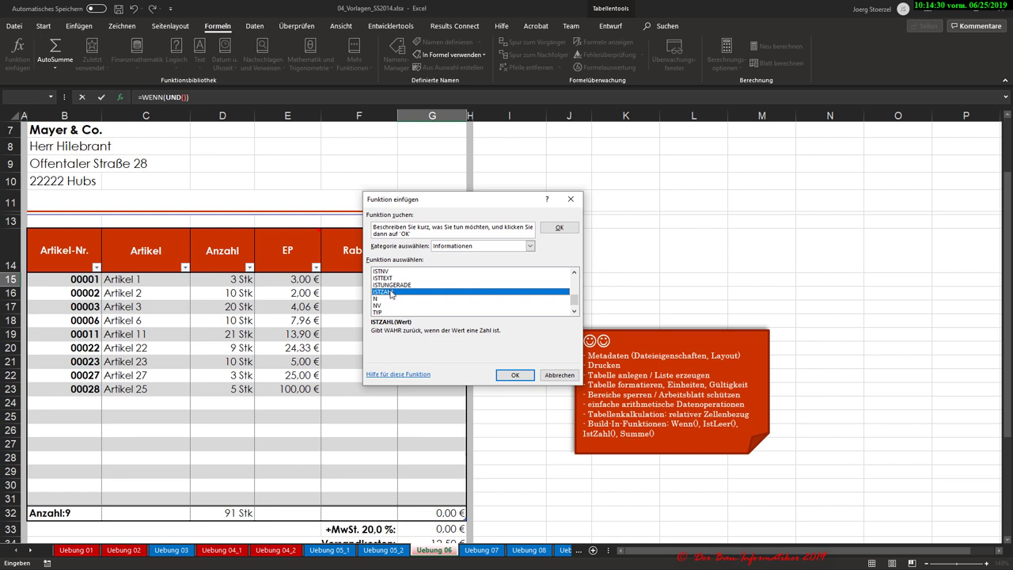
double_click(403, 294)
Step: Apply ISTZAHL to the Artikel-Nr. cell B15 inside the UND condition
left_click(515, 375)
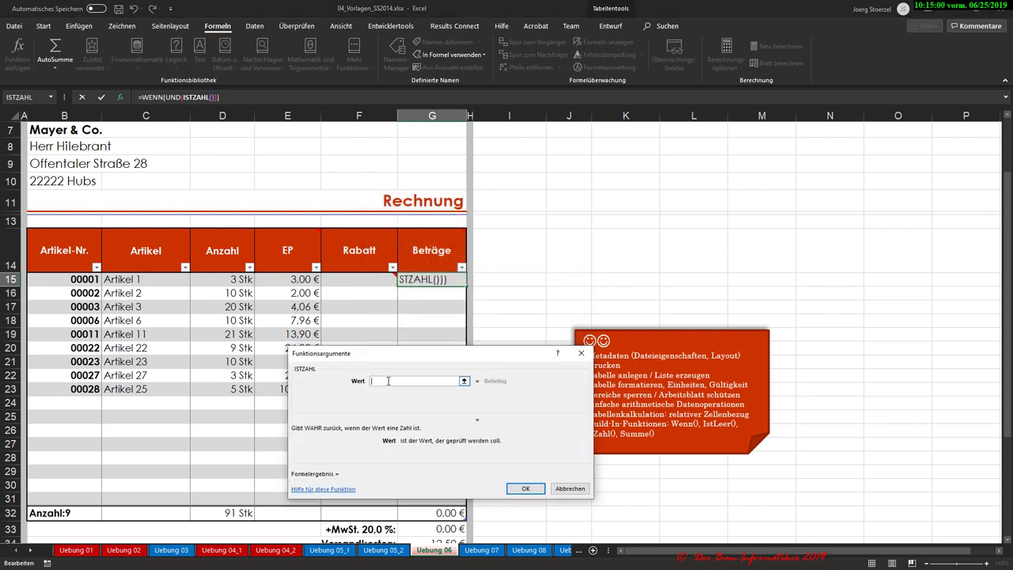
left_click(72, 279)
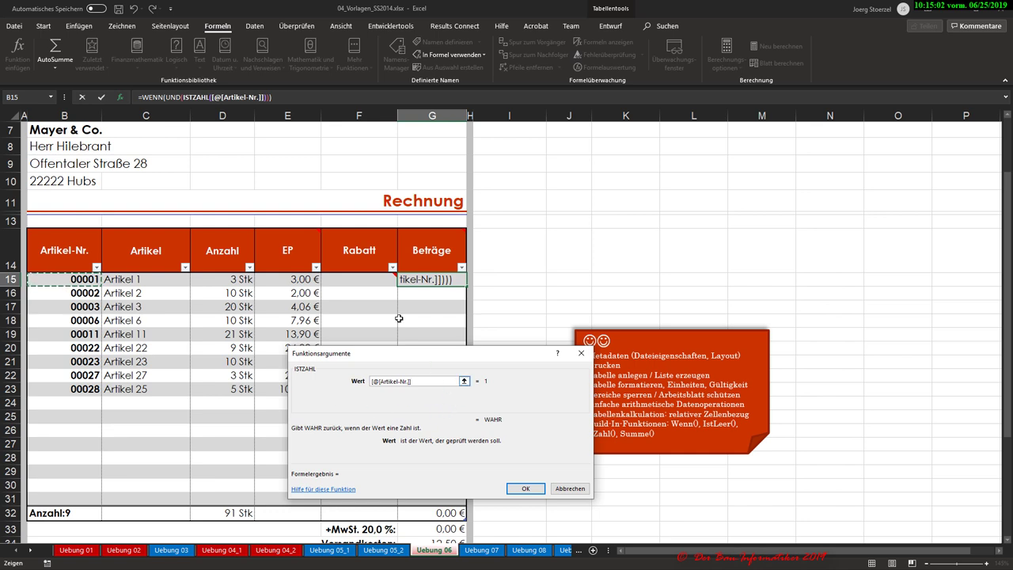
left_click(175, 98)
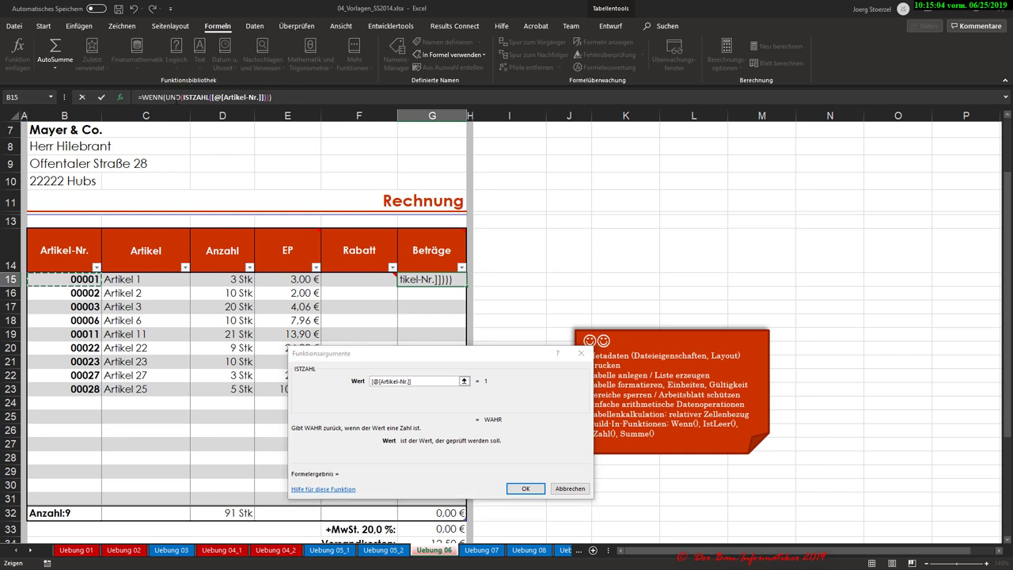
left_click(397, 426)
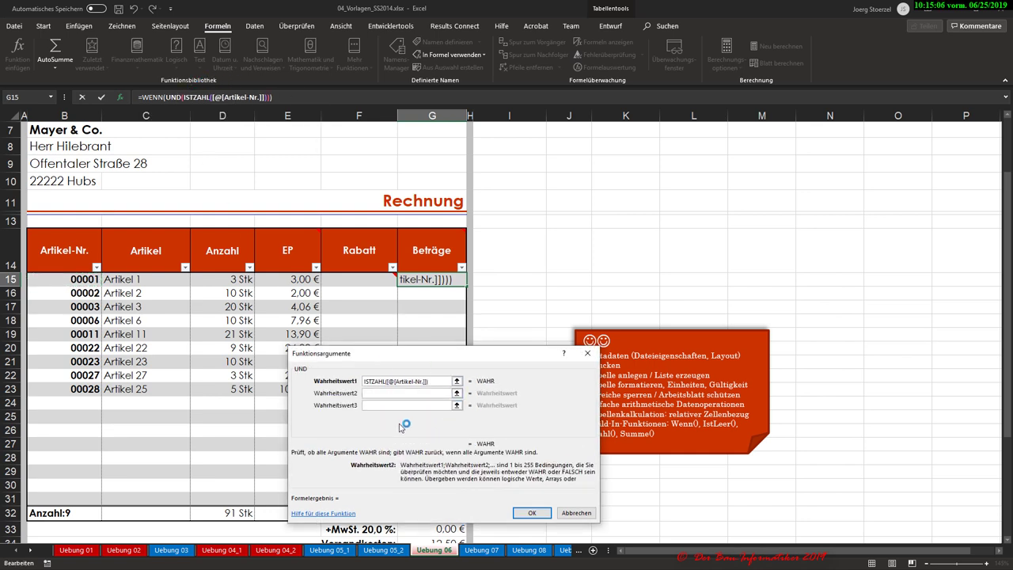
Step: Add ISTZAHL checks on Anzahl (D15) and EP (E15) to the UND condition
left_click(51, 97)
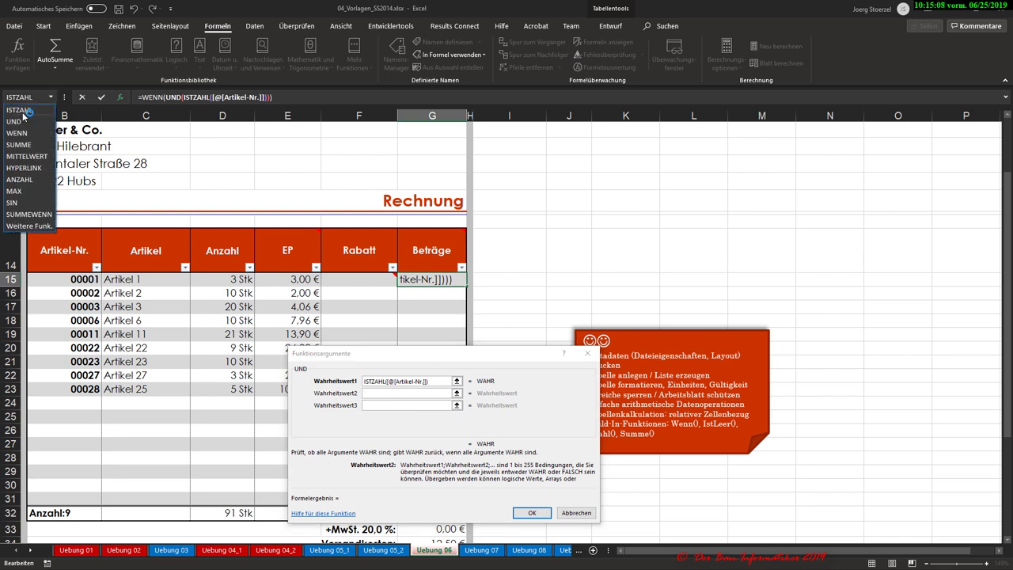
left_click(24, 112)
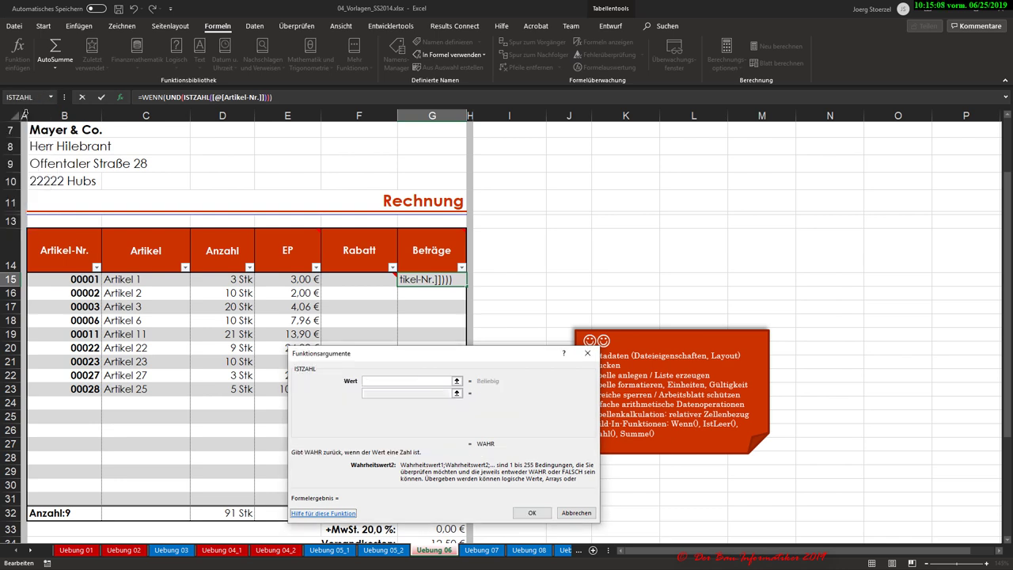
left_click(232, 279)
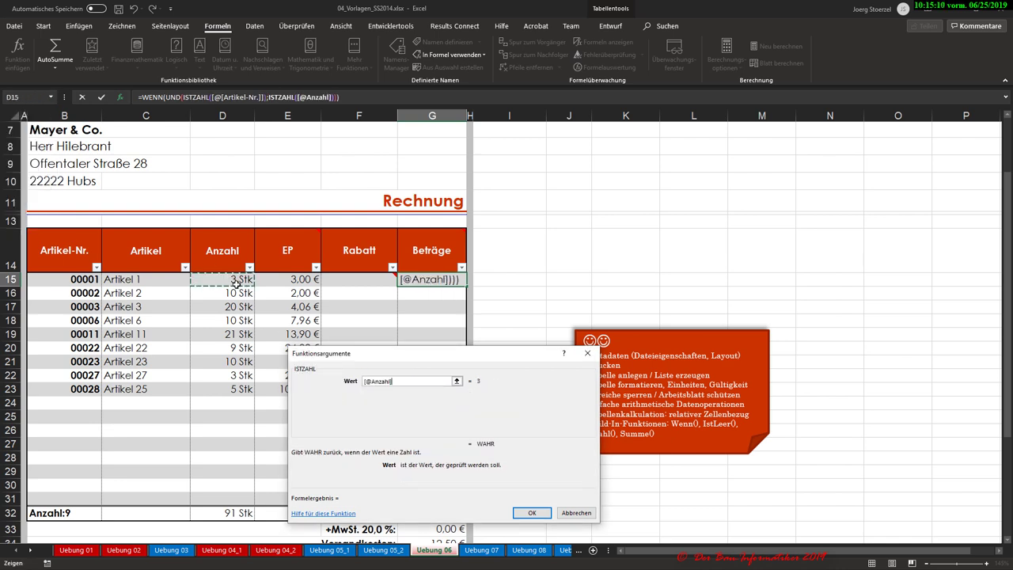
left_click(171, 97)
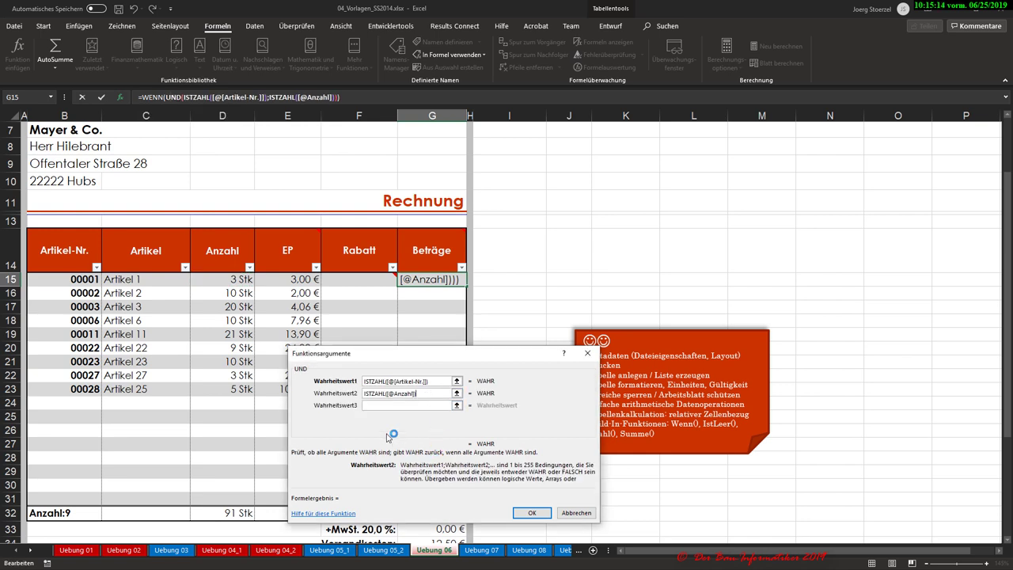
left_click(379, 405)
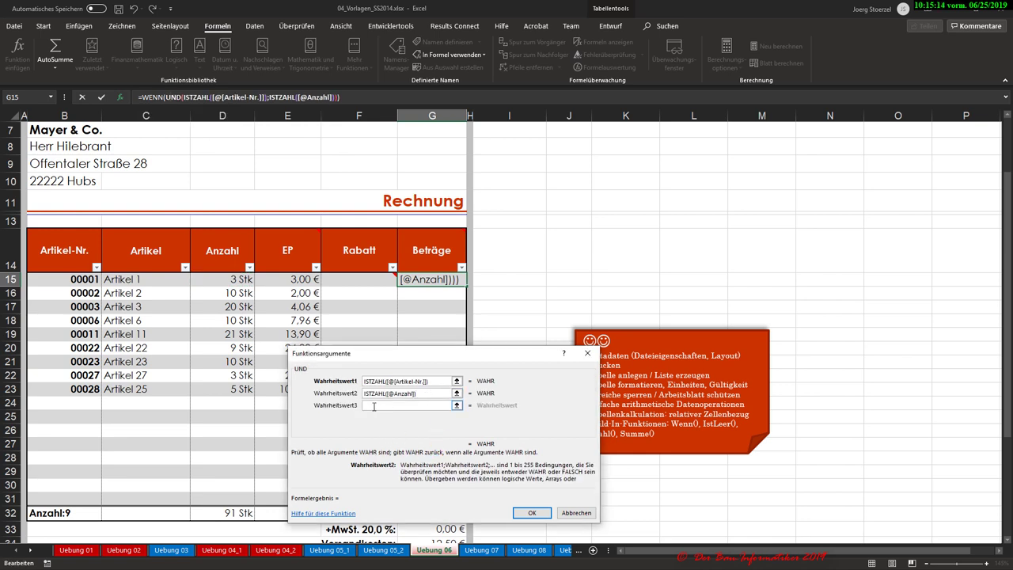
left_click(51, 97)
left_click(31, 112)
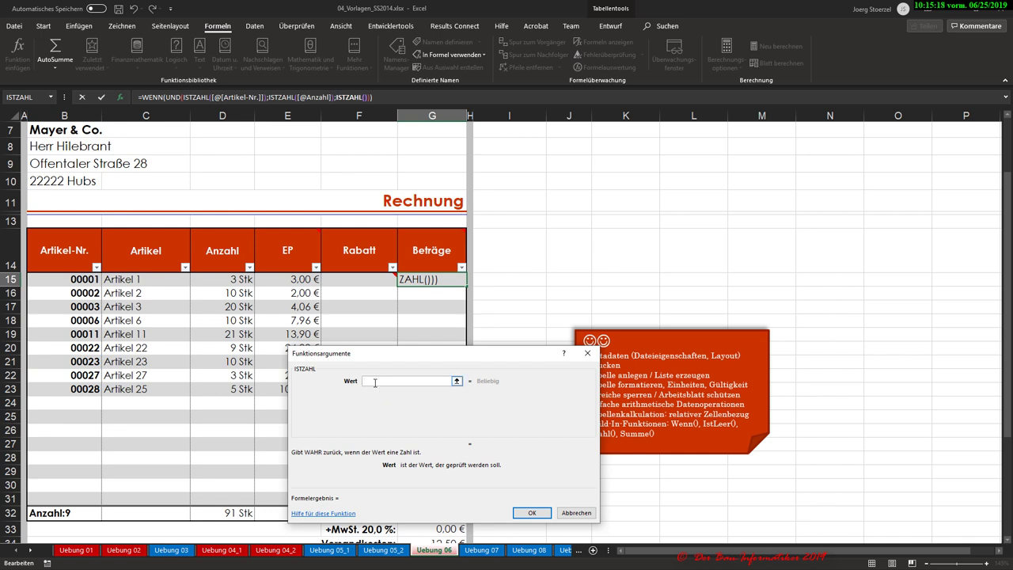
left_click(300, 278)
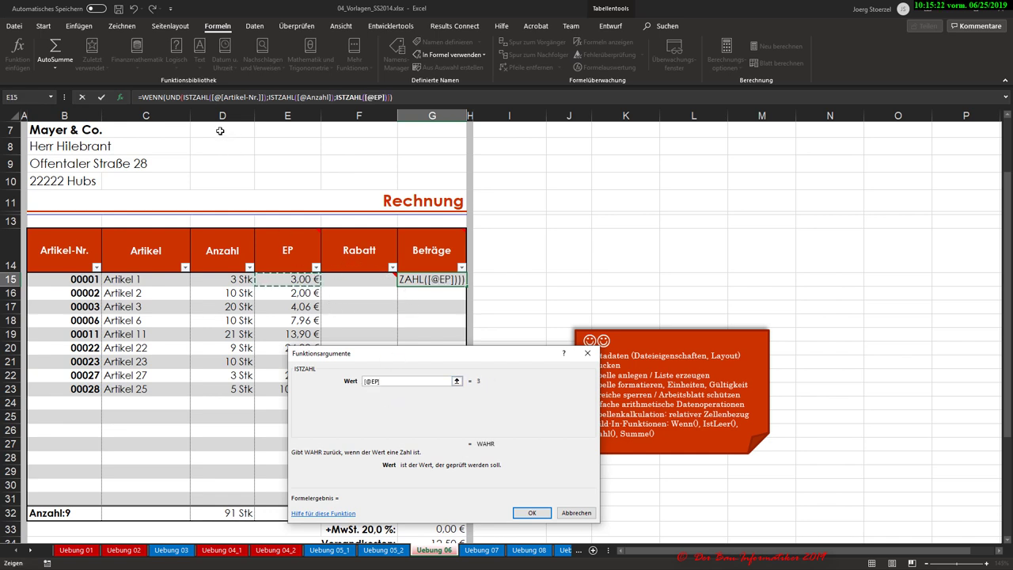
left_click(169, 98)
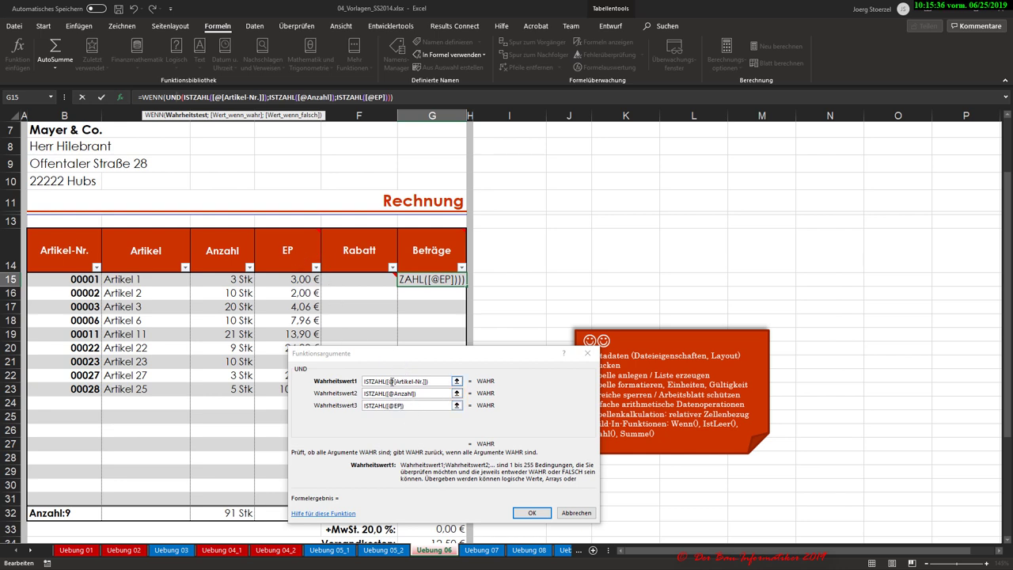
left_click(393, 408)
Step: In the WENN arguments, type a trial "rechnen" into Wert_wenn_wahr, then delete it
left_click(147, 97)
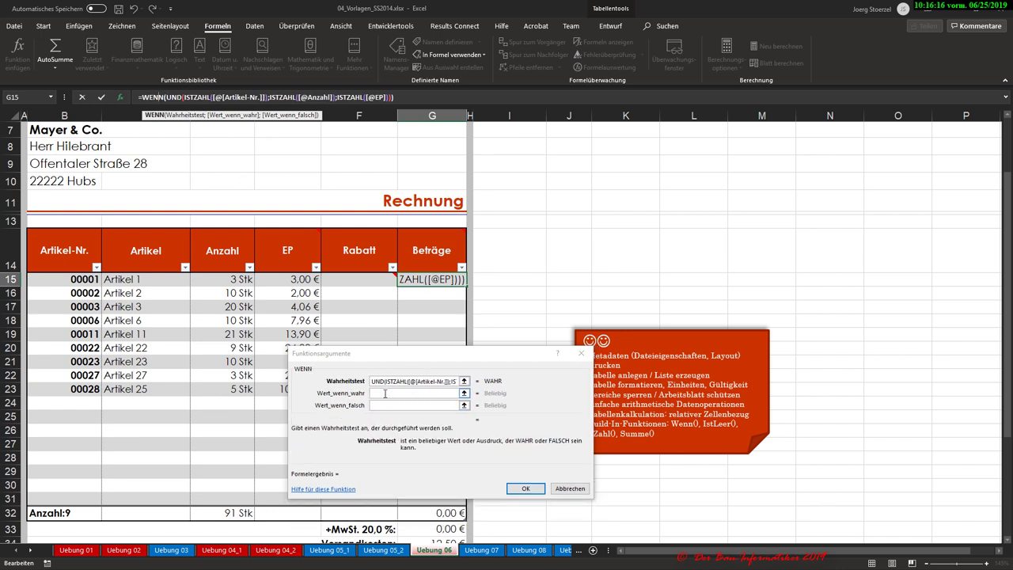
left_click(392, 394)
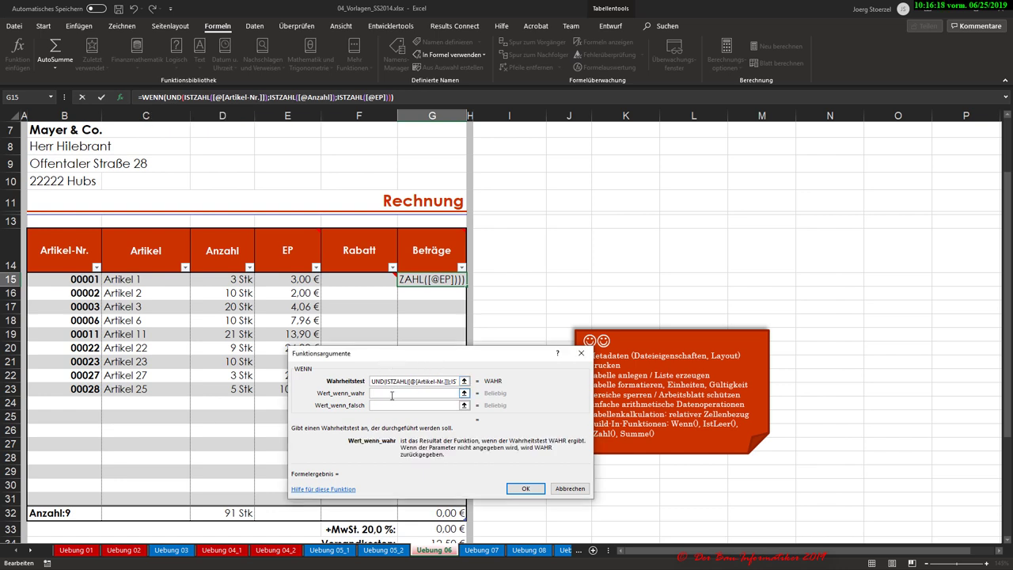
type("\"")
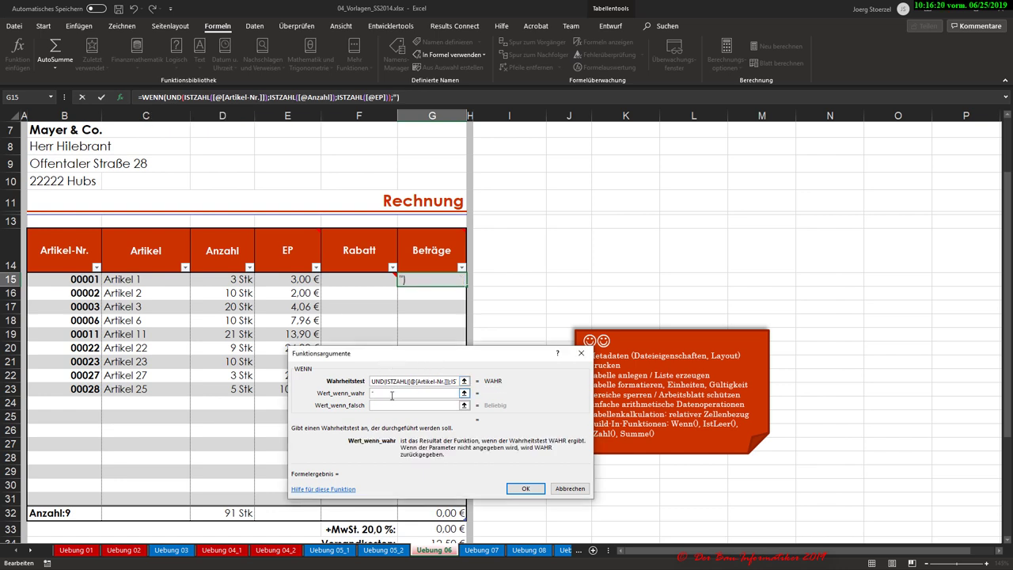
type("rech")
type("nen\"")
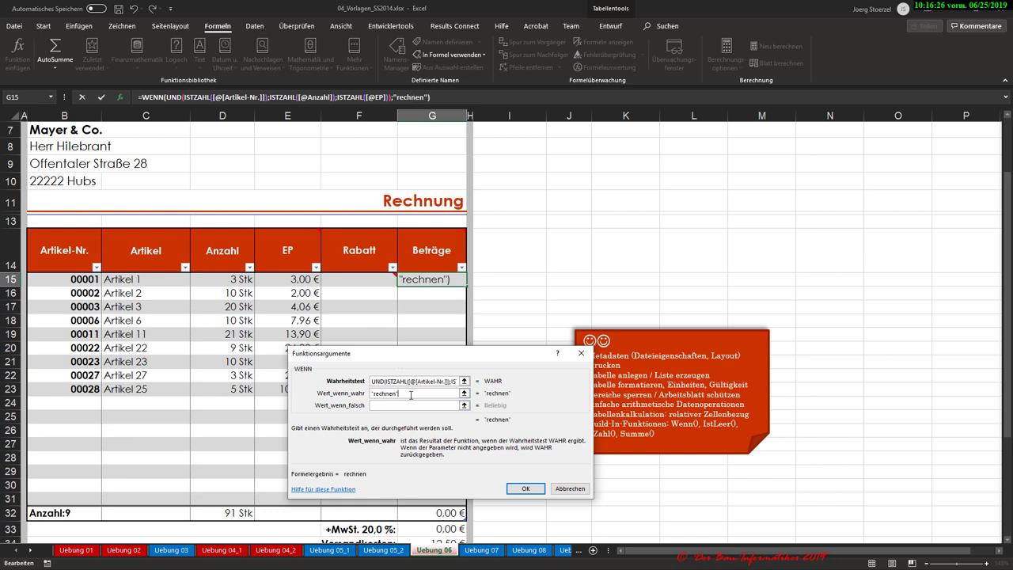
left_click_drag(411, 395, 366, 390)
left_click(419, 404)
key("Delete")
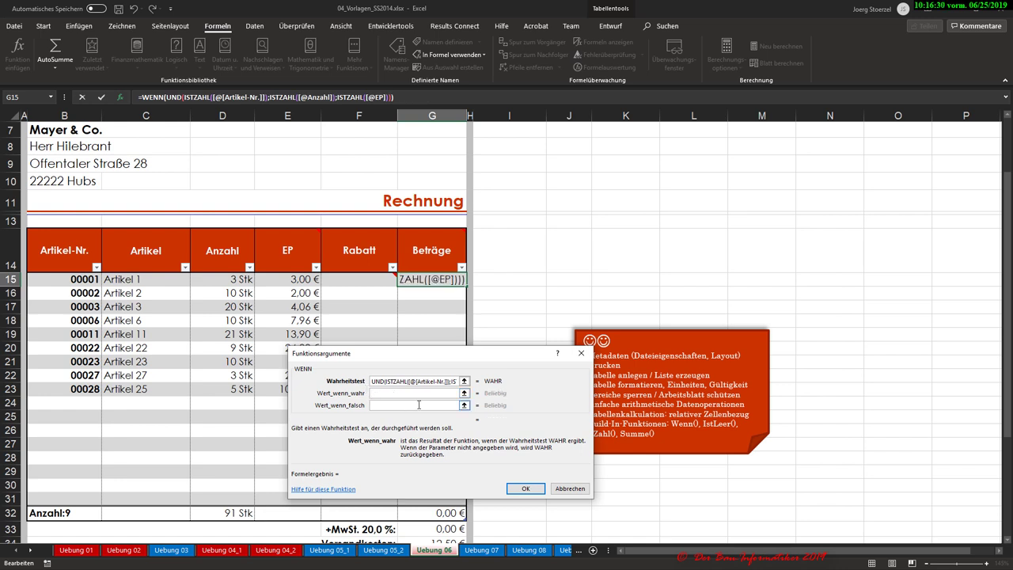
Step: Set Wert_wenn_wahr to D15*E15 and Wert_wenn_falsch to an empty text ""
left_click(226, 279)
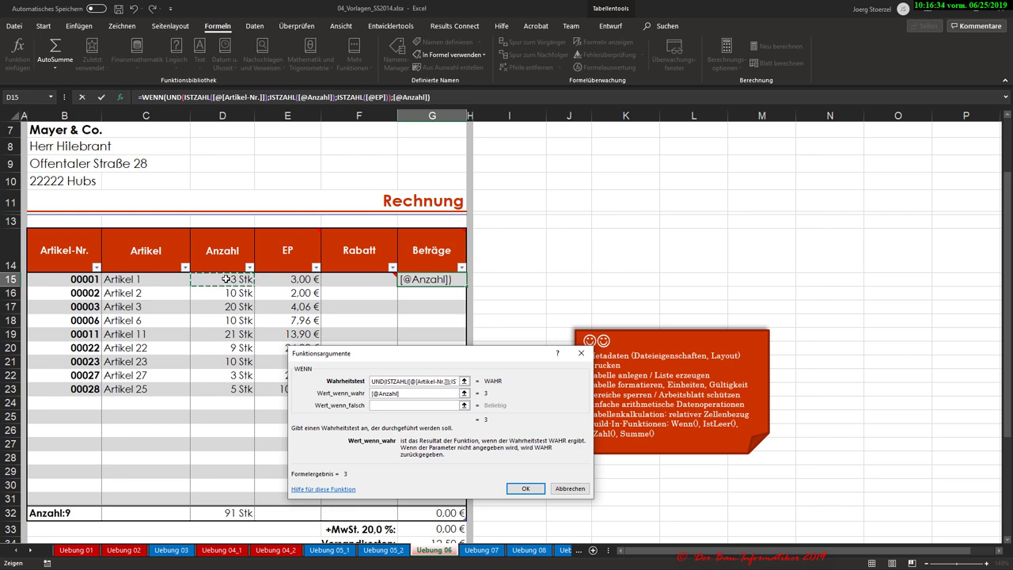
type("*")
left_click(284, 278)
left_click(392, 405)
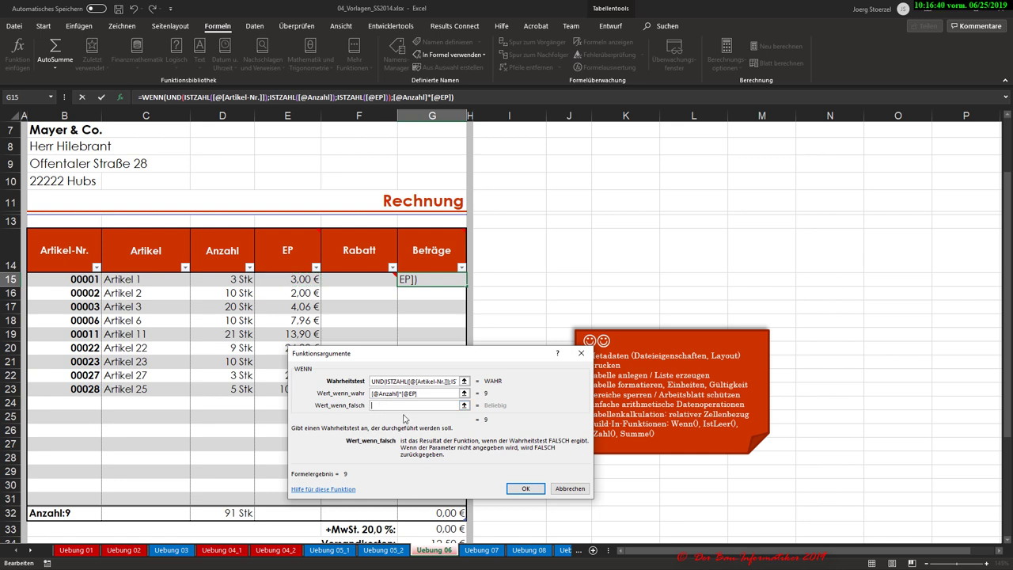
type("\"\"")
left_click_drag(388, 353, 362, 241)
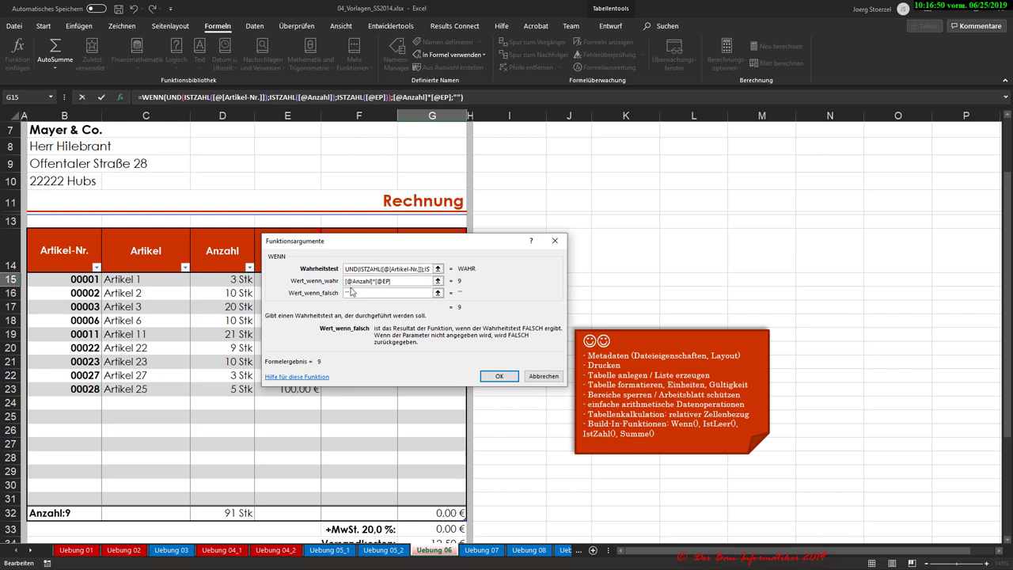
left_click(350, 292)
Step: Confirm the WENN formula and test it in row 24 with article 10, quantity 5, price 20
left_click(492, 374)
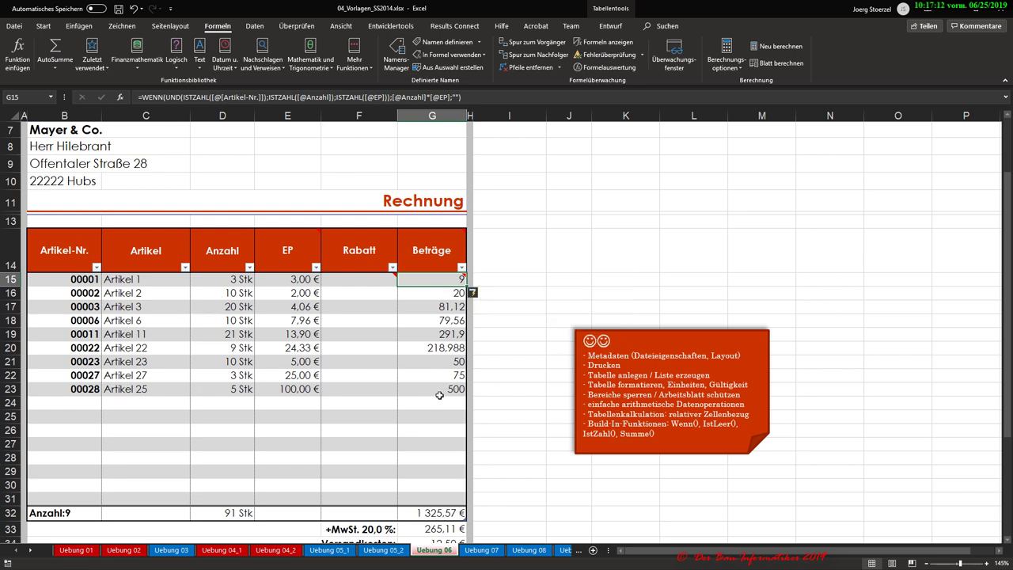
left_click(76, 405)
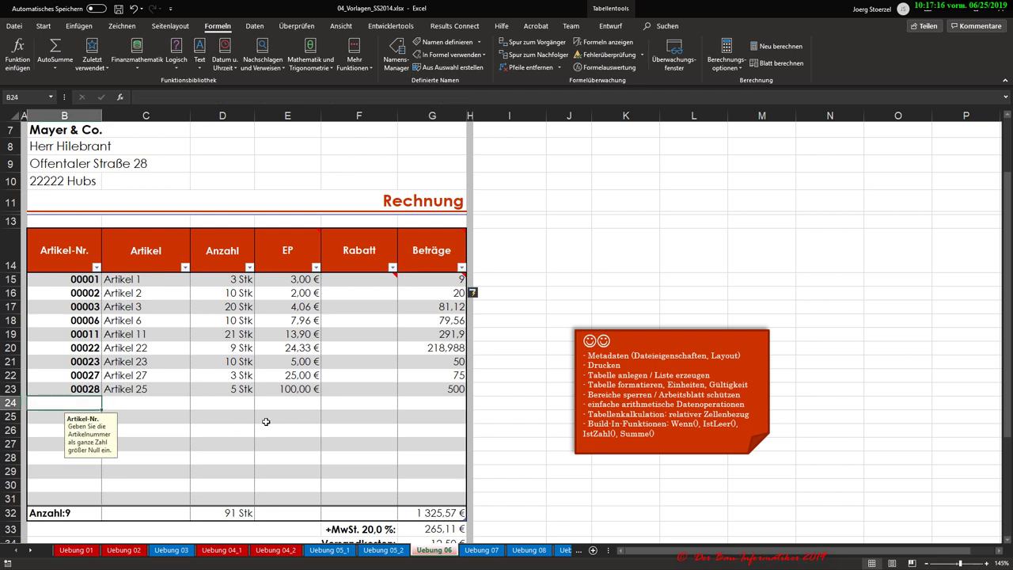
type("10")
key("Tab")
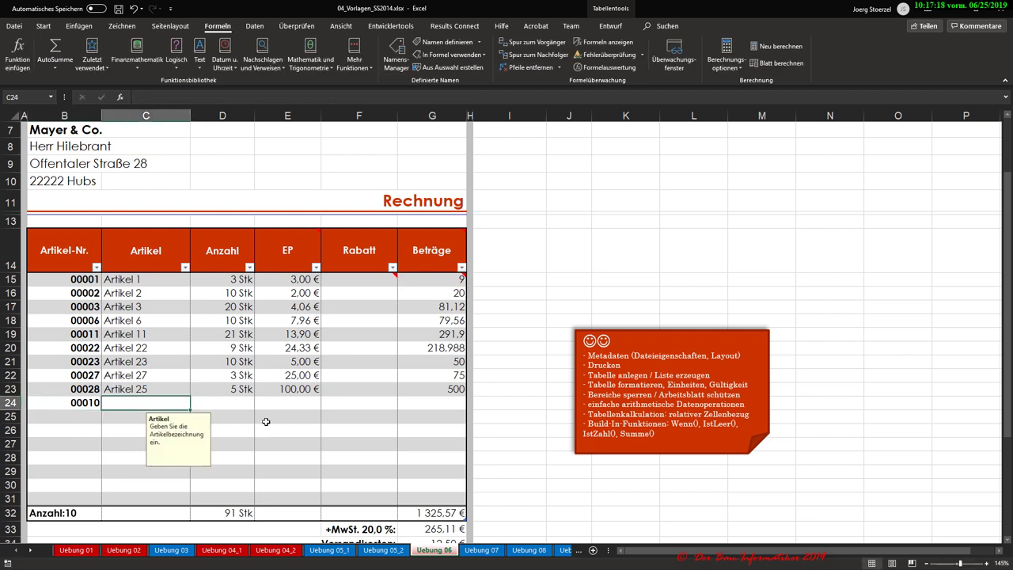
key("Tab")
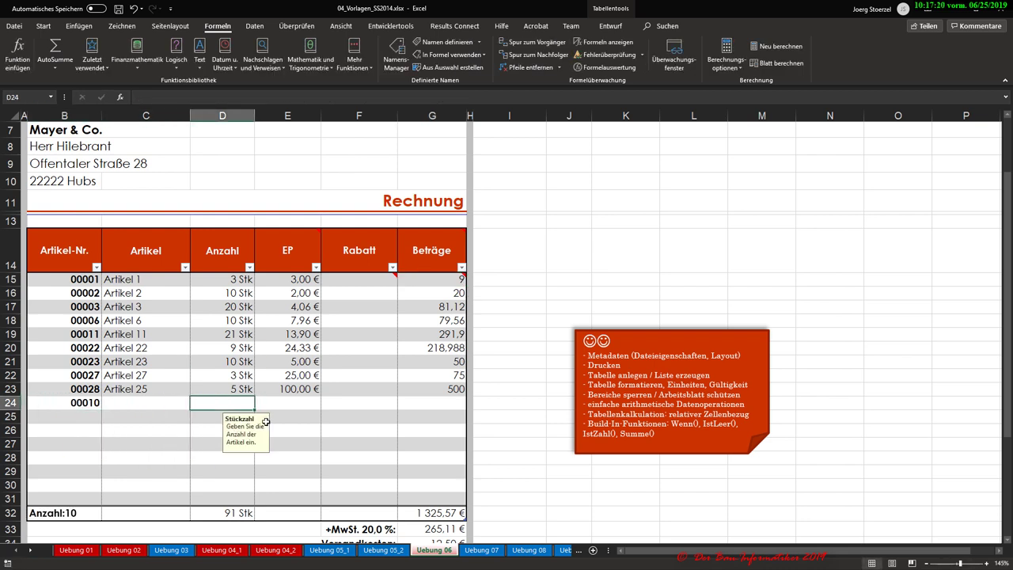
type("5")
key("Tab")
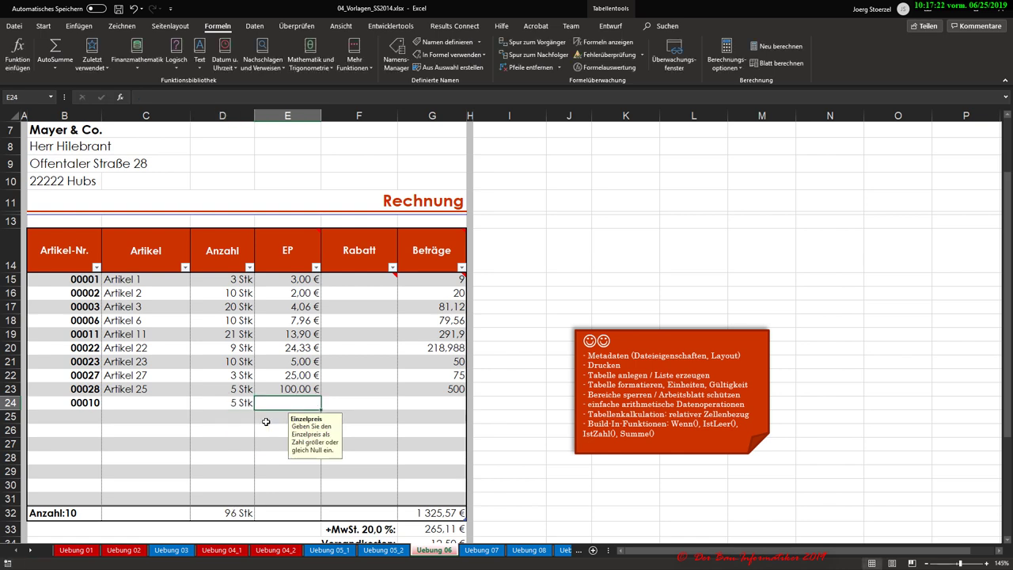
type("20")
key("Return")
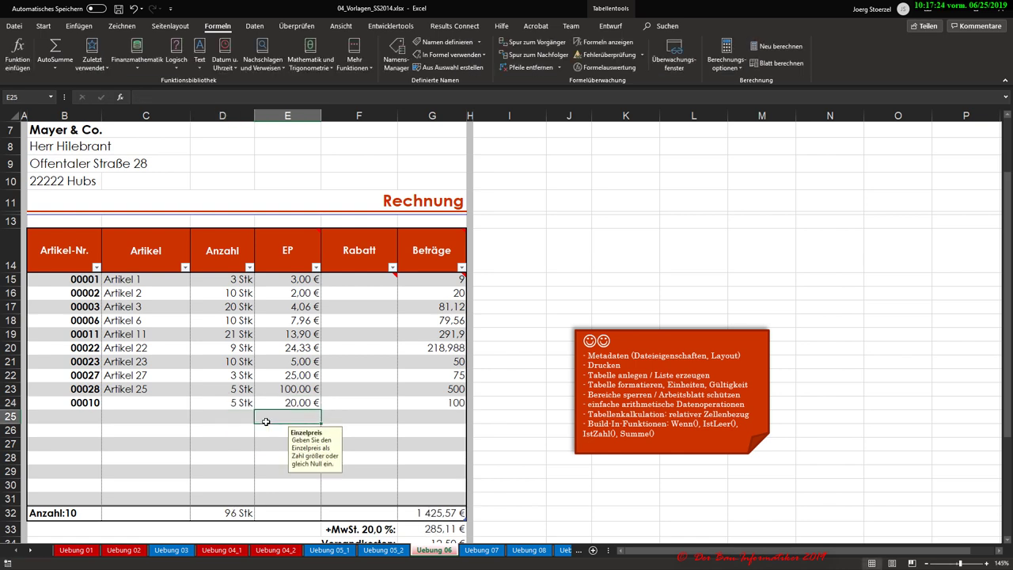
Step: Clear the test entries from row 24
key("Left")
key("Up")
key("Delete")
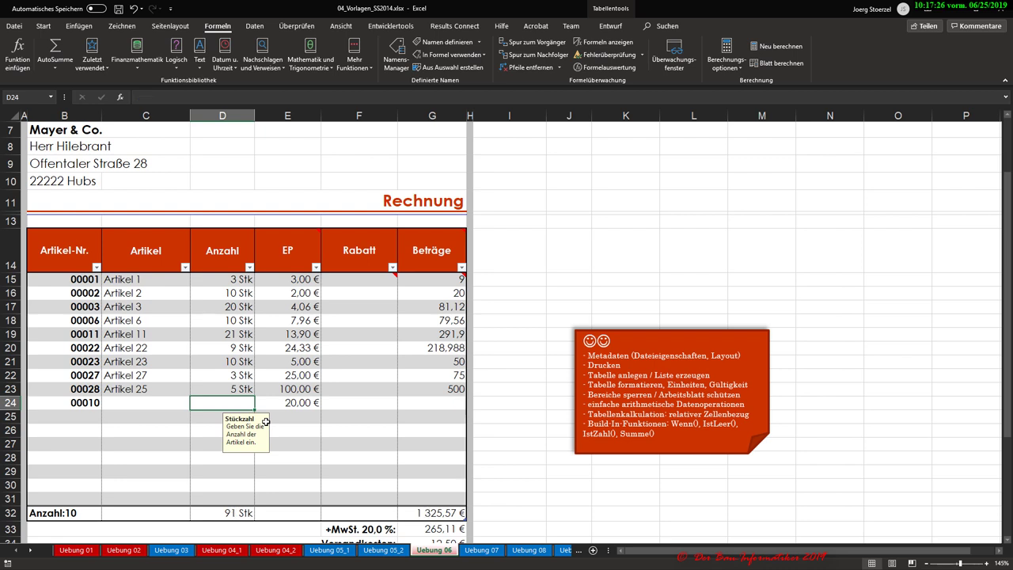
key("shift+Right")
key("Delete")
key("Left")
key("Left")
key("Delete")
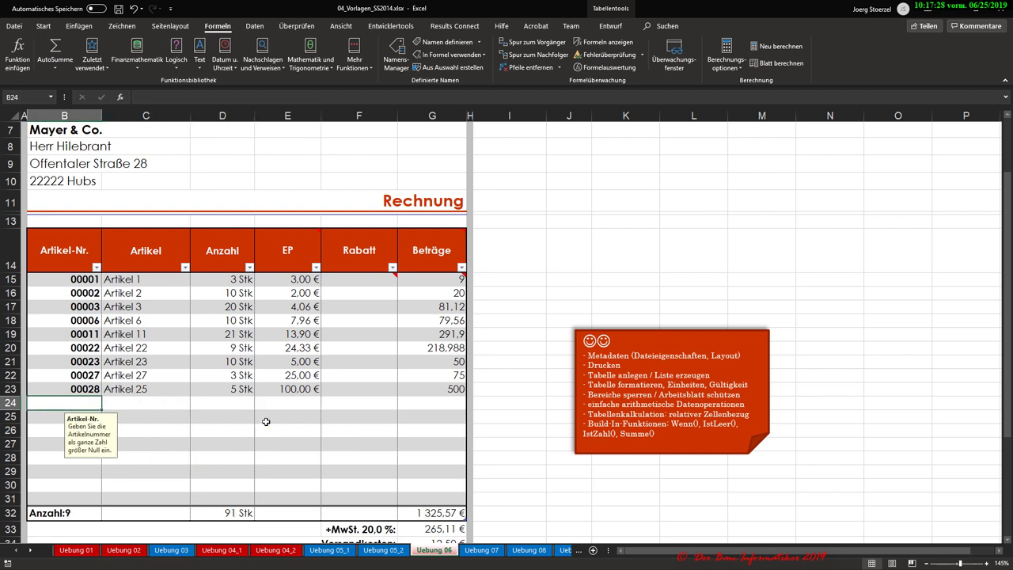
Step: Return to the item rows, checking G15, and land on Rabatt cell F15
key("Right")
key("Up")
key("Up")
key("Up")
key("Up")
key("Up")
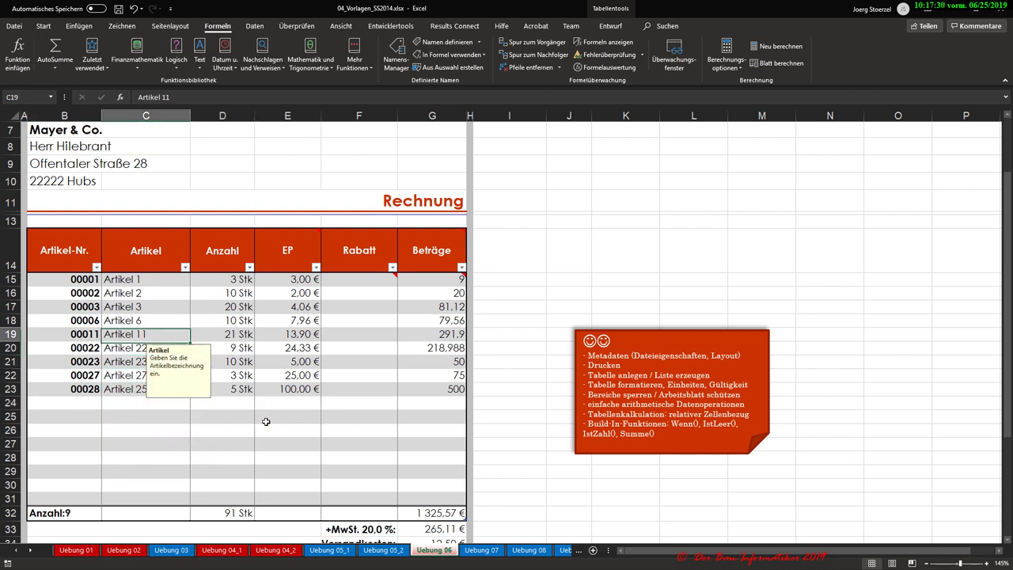
key("Up")
key("Up")
key("Up")
key("Up")
key("Right")
key("Right")
key("Right")
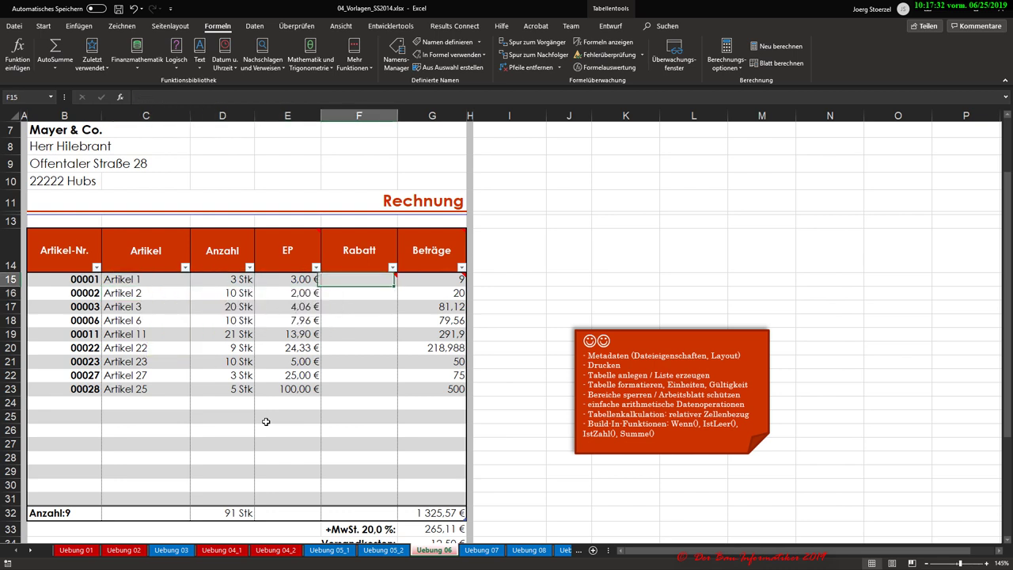
key("Right")
key("Left")
Step: Fill the Rabatt column with an Anzahl times EP formula
type("=")
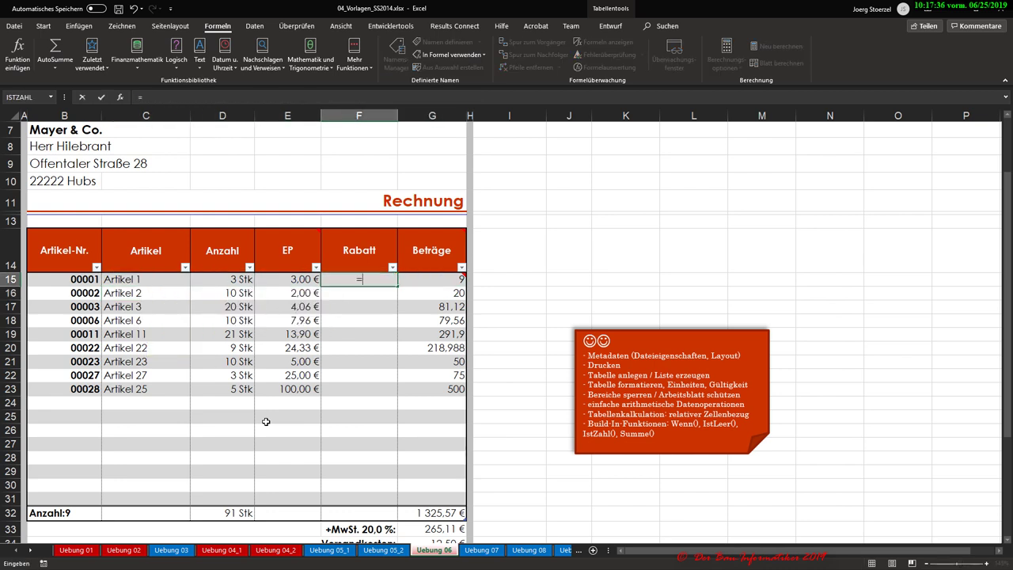
left_click(215, 281)
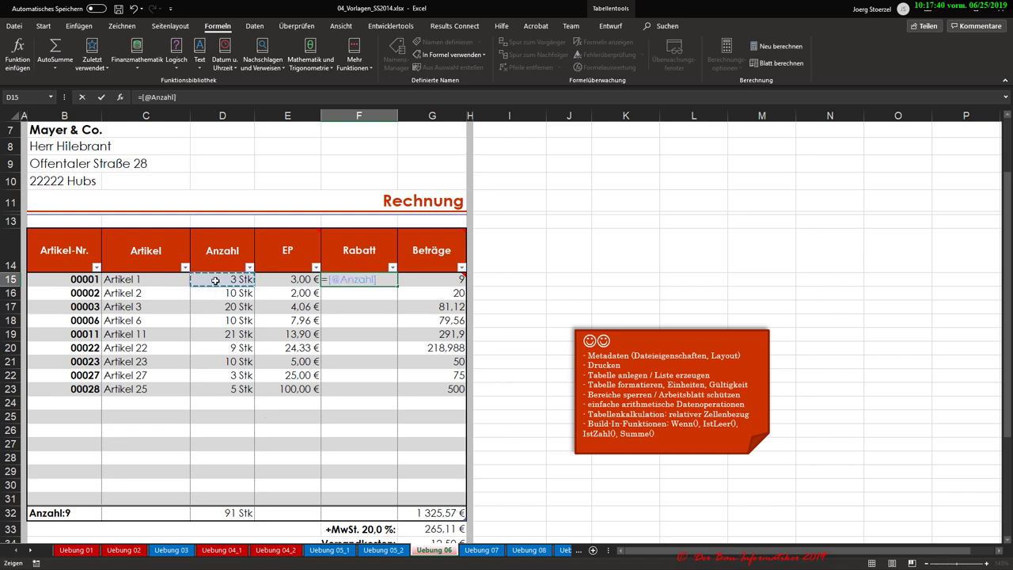
type("*")
left_click(275, 280)
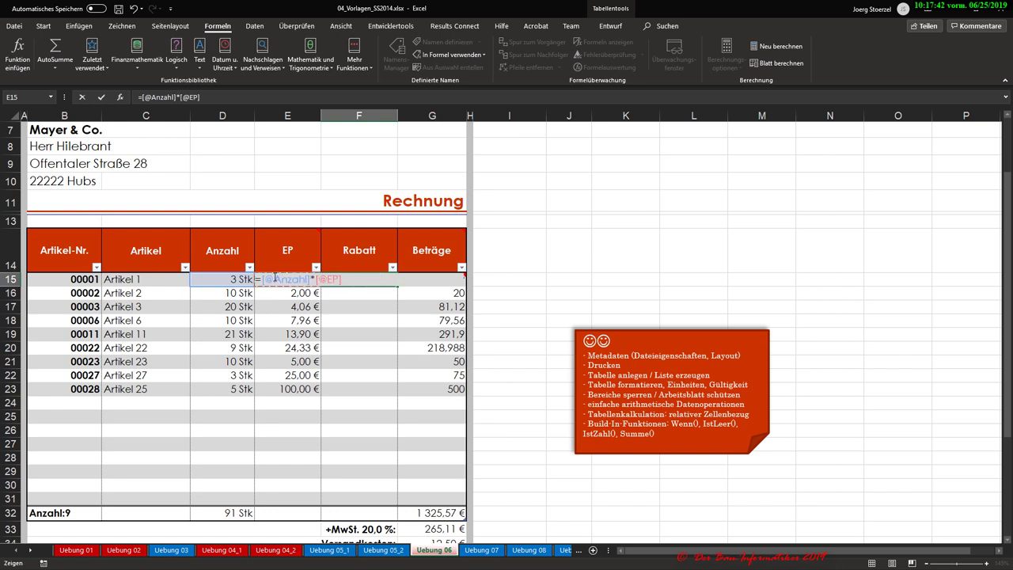
key("Return")
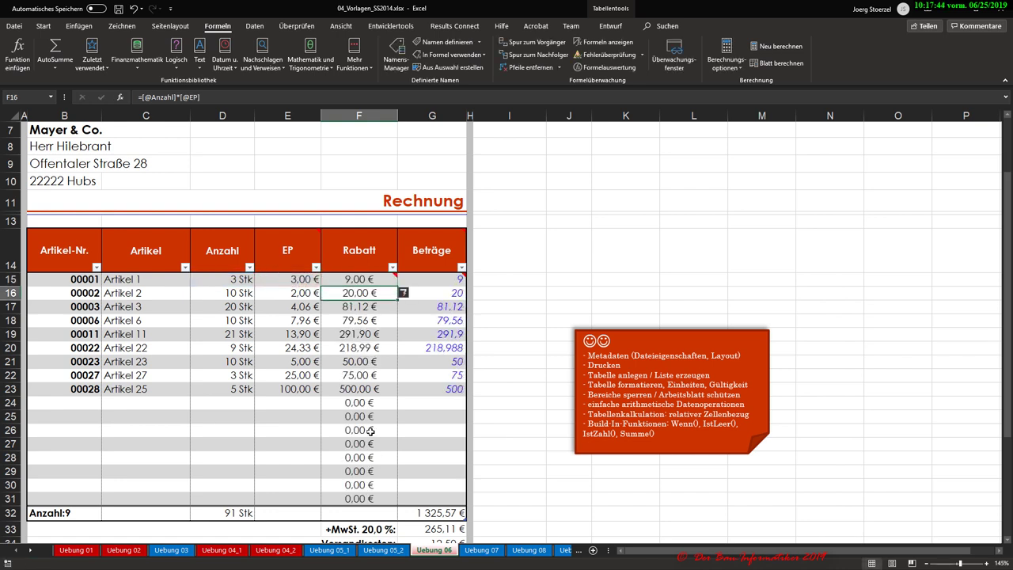
Step: Check the Rabatt values in the empty rows, then clear cells F15:F31
left_click(351, 484)
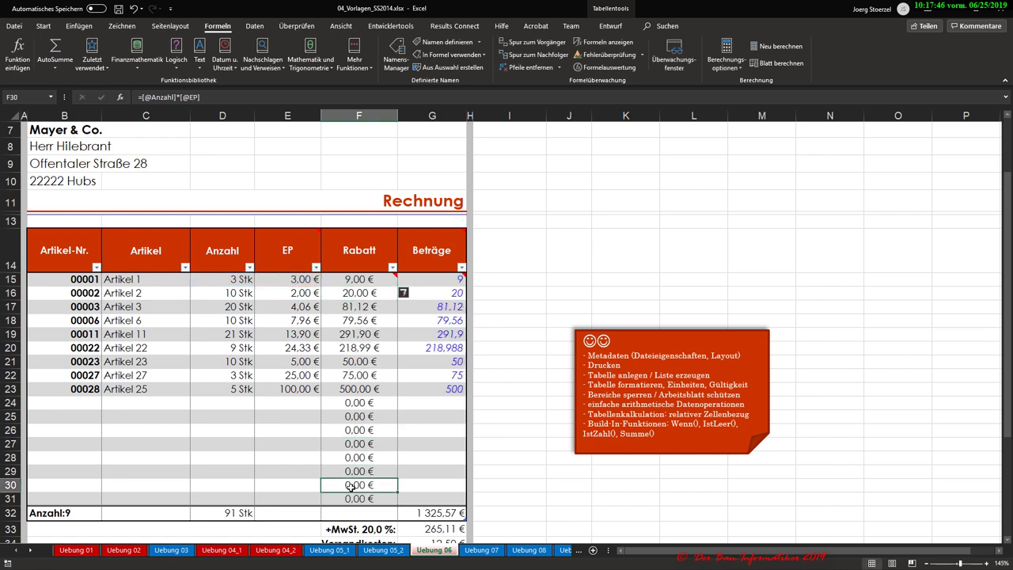
left_click(351, 441)
left_click(350, 404)
left_click(351, 443)
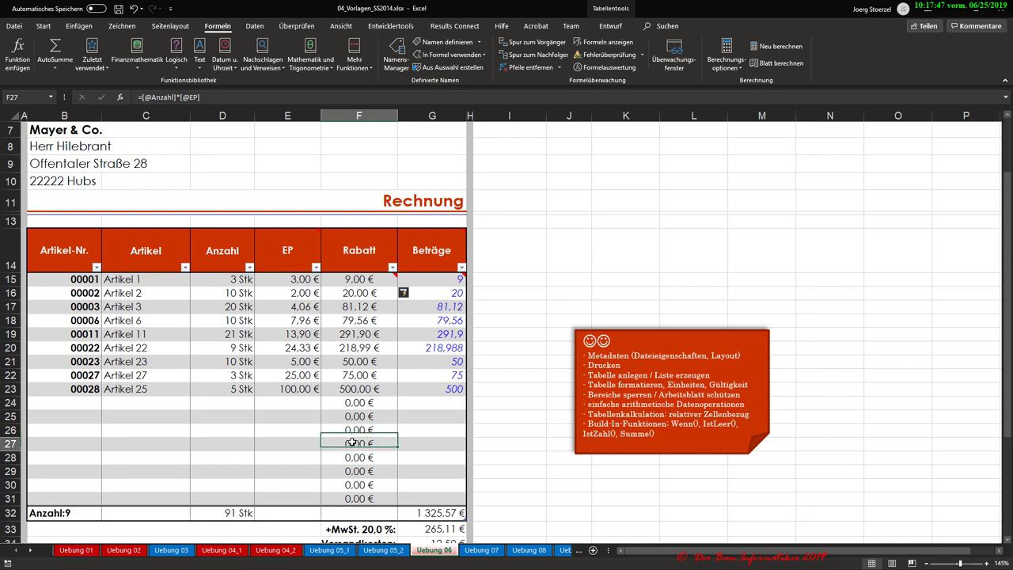
left_click(350, 498)
left_click(351, 471)
left_click(351, 430)
left_click(358, 404)
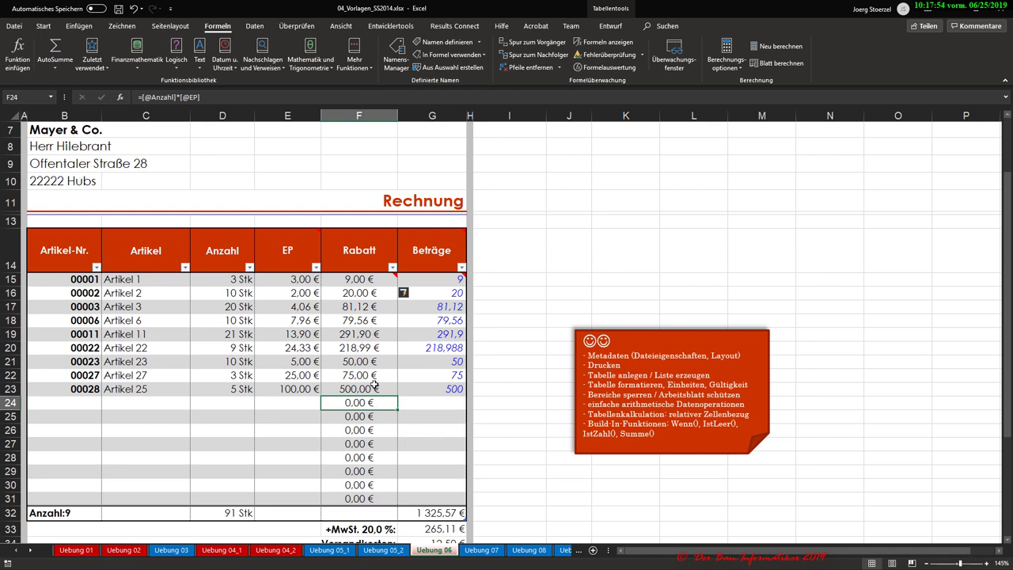
left_click_drag(363, 279, 350, 493)
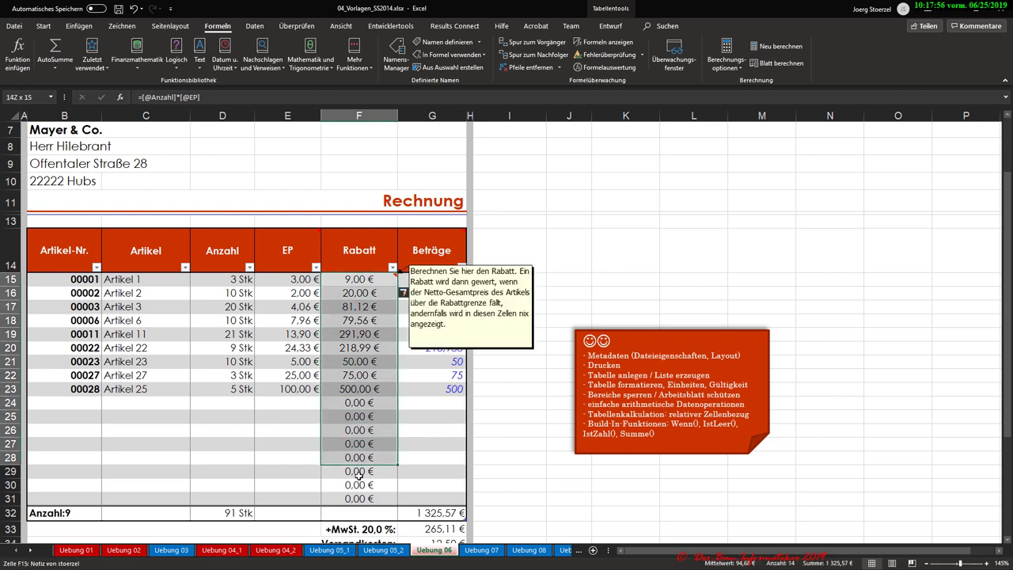
key("Delete")
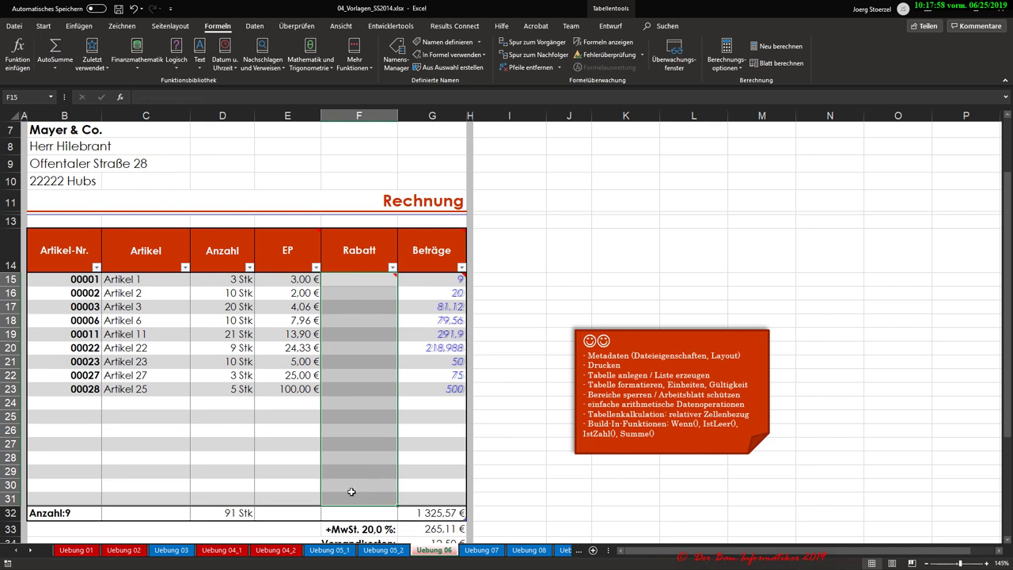
left_click(586, 207)
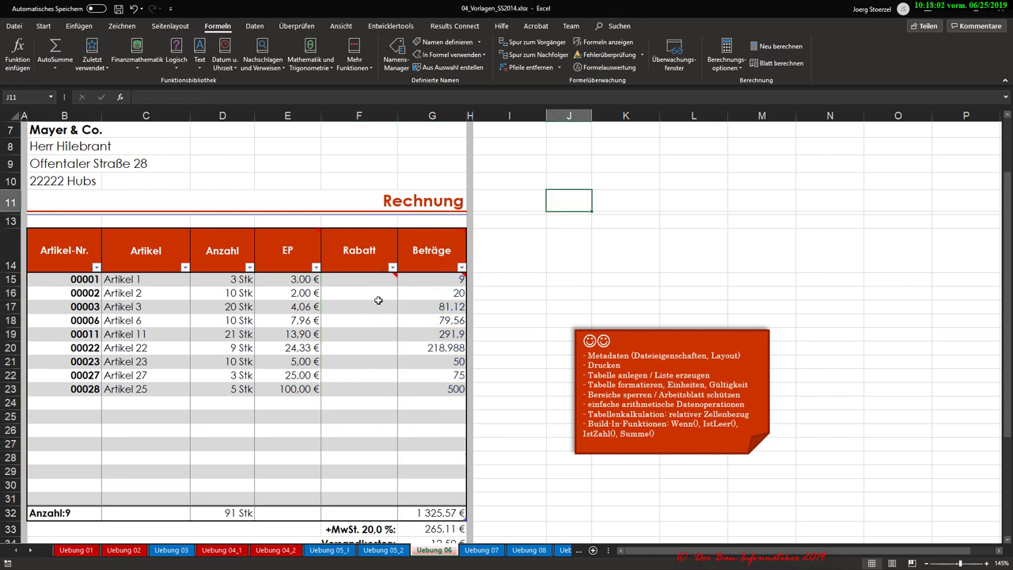
left_click(364, 280)
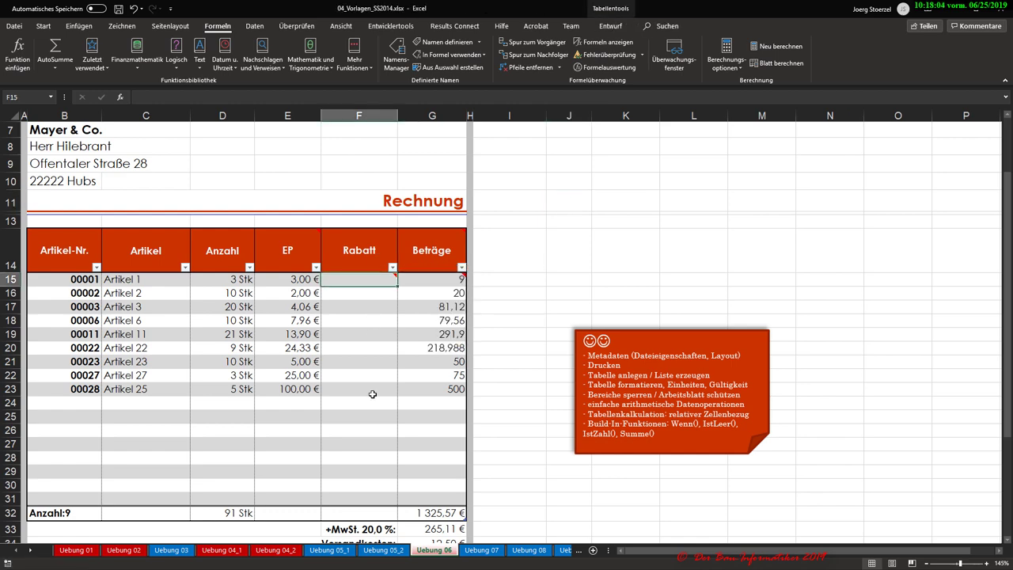
scroll(373, 387, "up", 2)
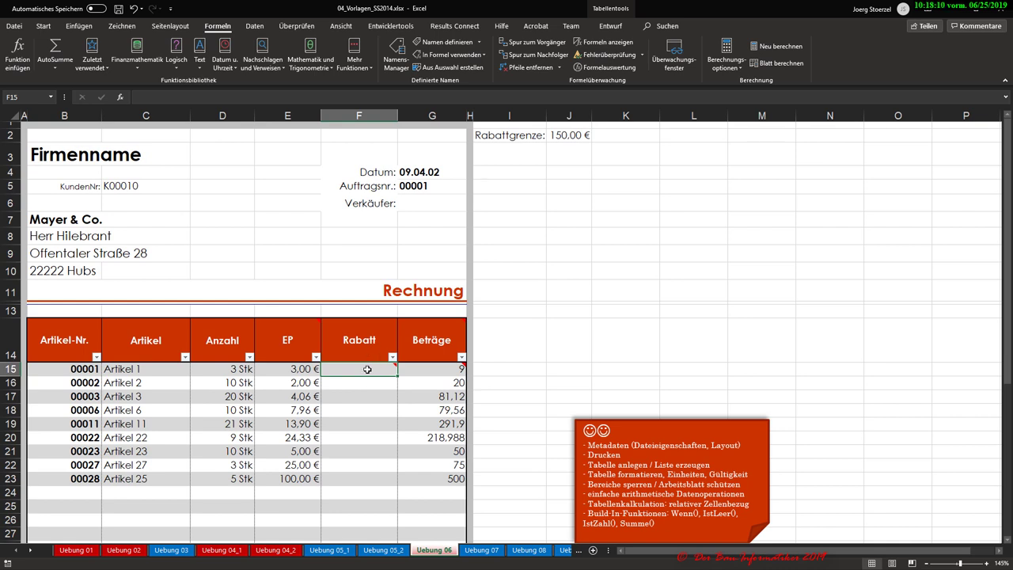
mouse_move(367, 369)
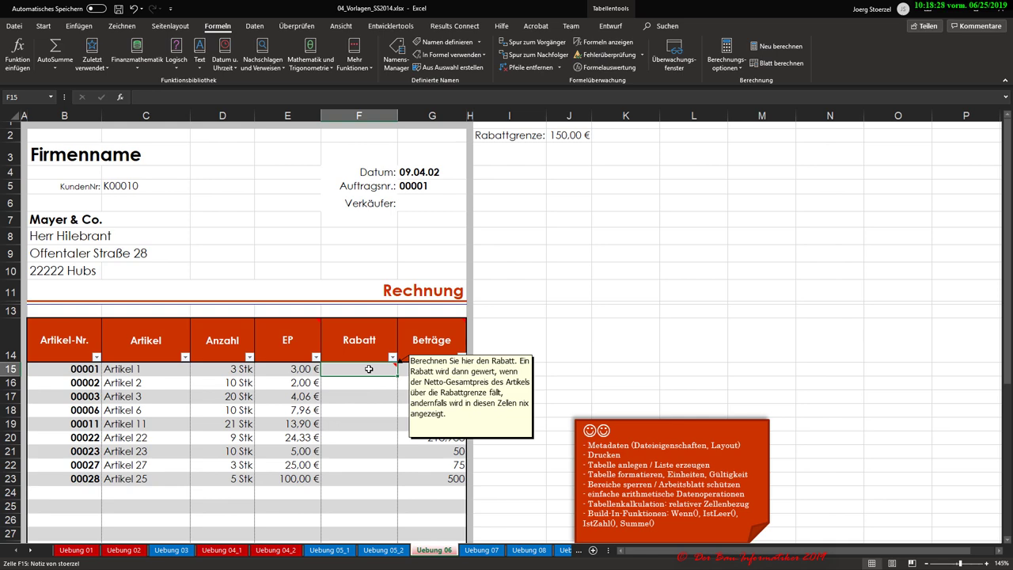
scroll(369, 369, "down", 4)
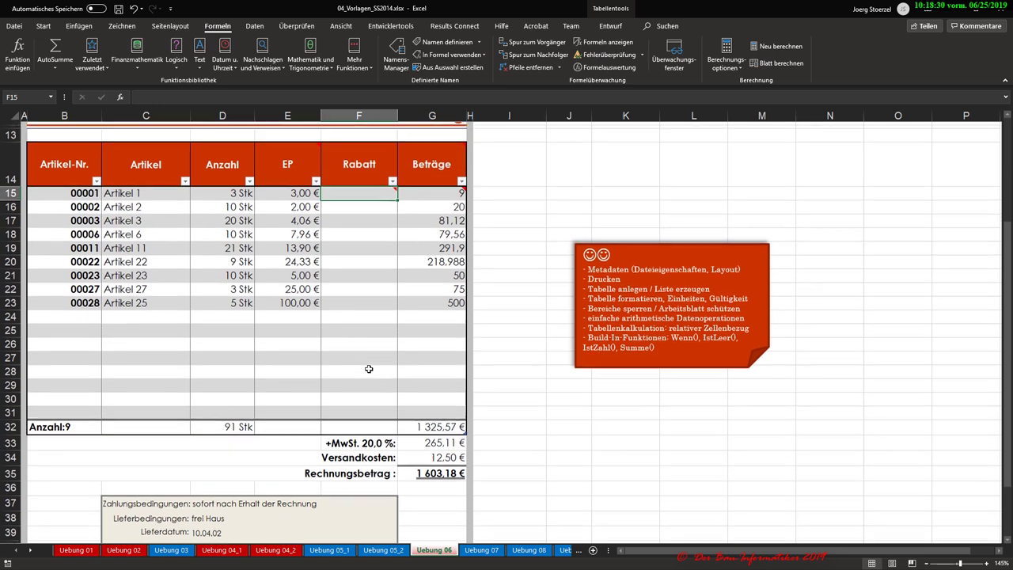
scroll(368, 369, "up", 4)
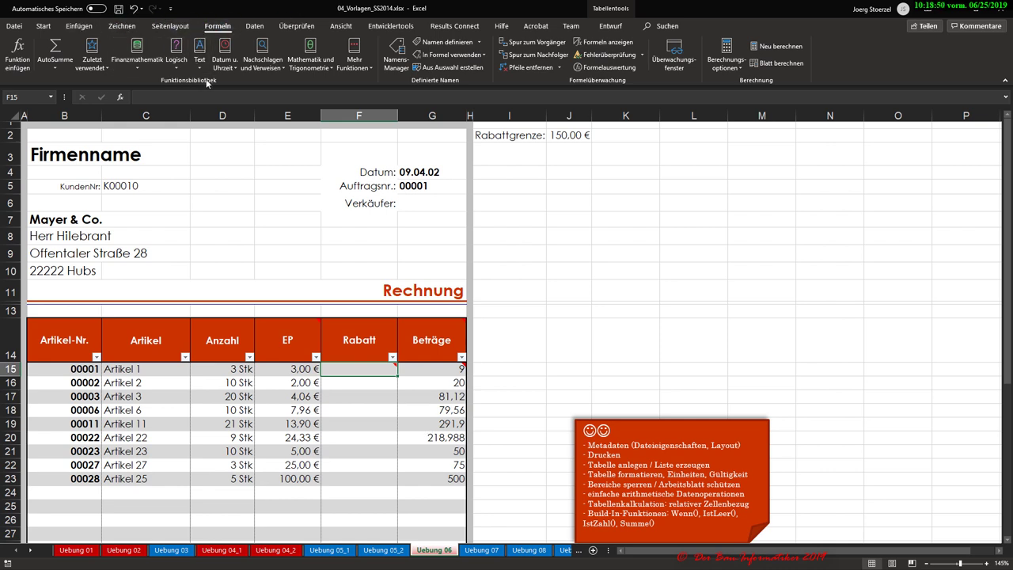
left_click(178, 68)
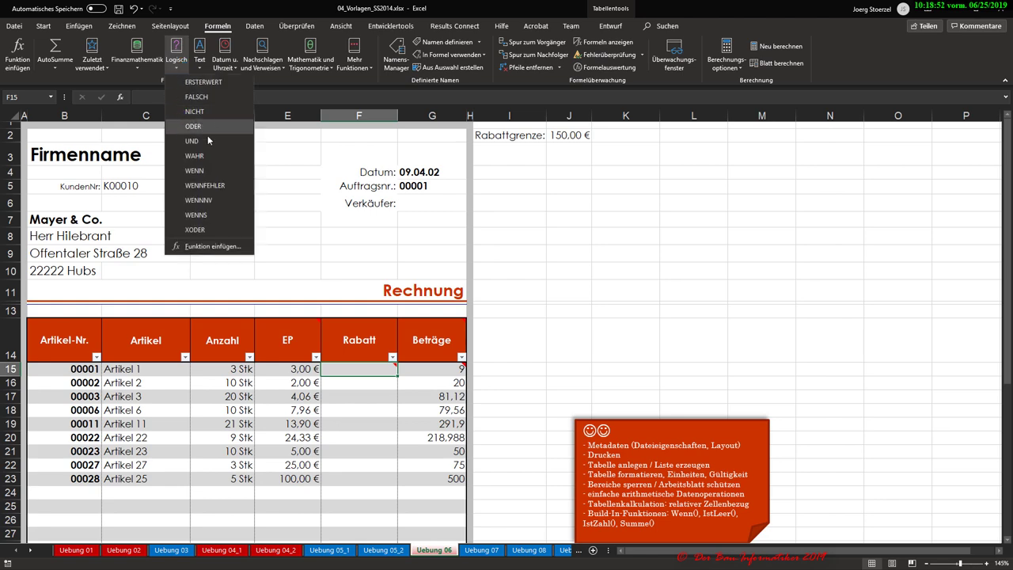
left_click(198, 171)
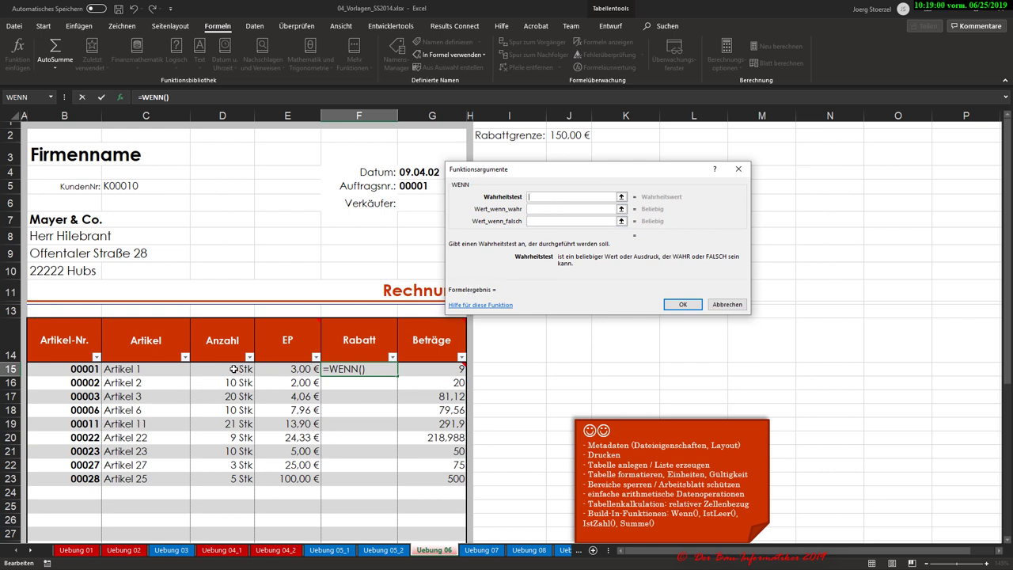
left_click(234, 369)
key("Right")
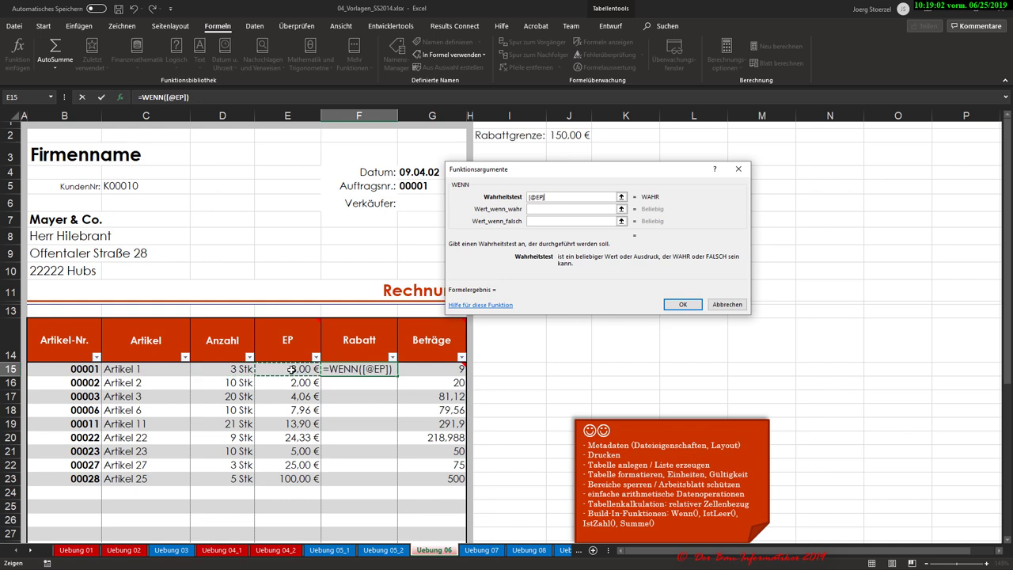
left_click(232, 369)
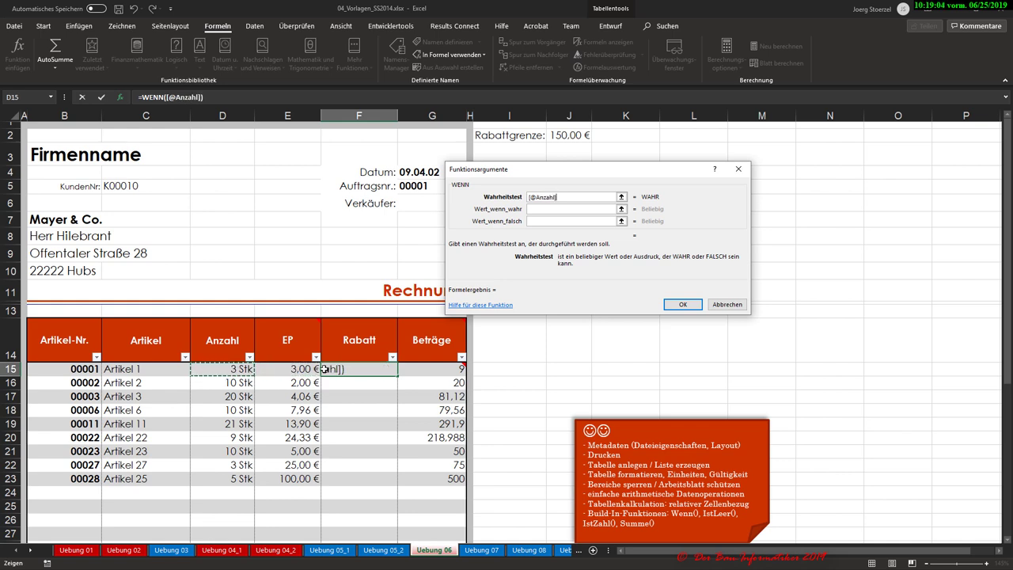
type("*")
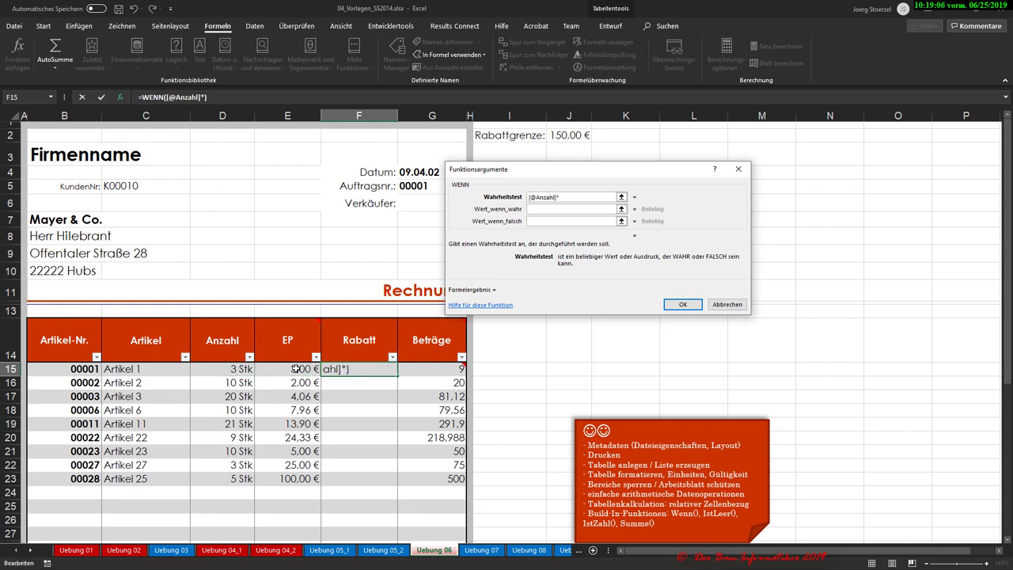
left_click(301, 366)
type(">")
left_click(570, 135)
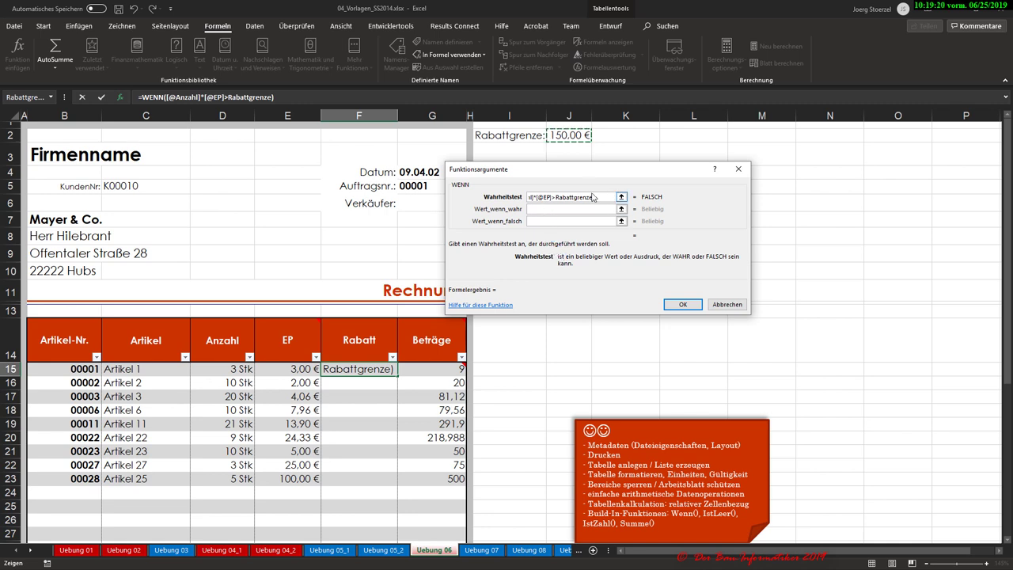
Step: Set the WENN true value to 0,25 and false value to "", and confirm it
left_click(541, 209)
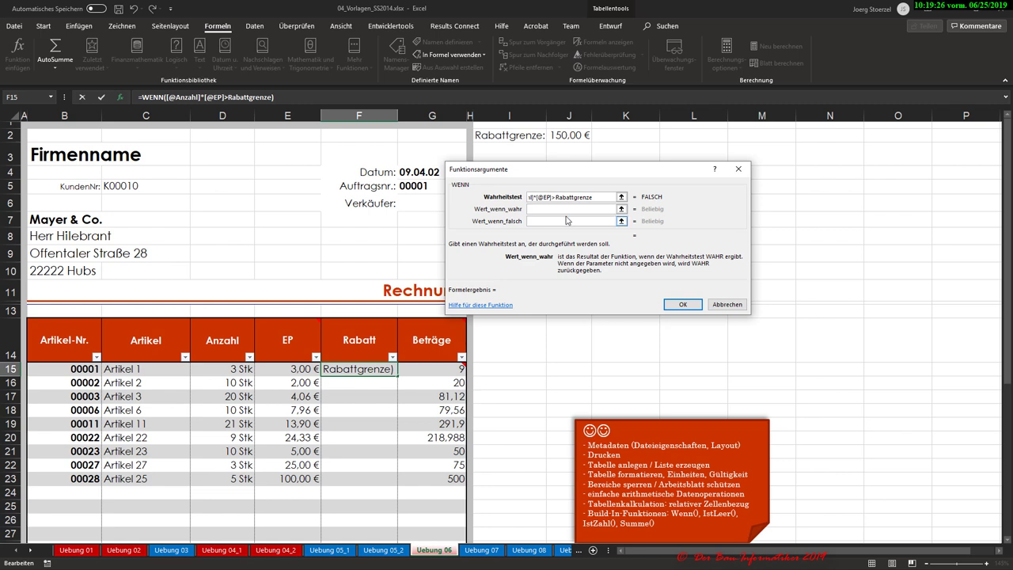
type("0,25")
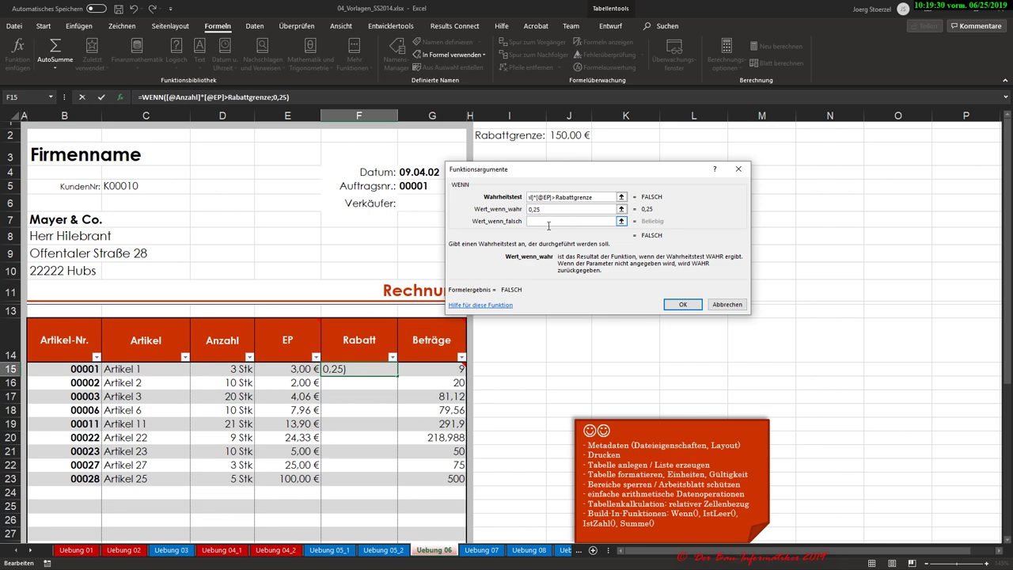
left_click(549, 223)
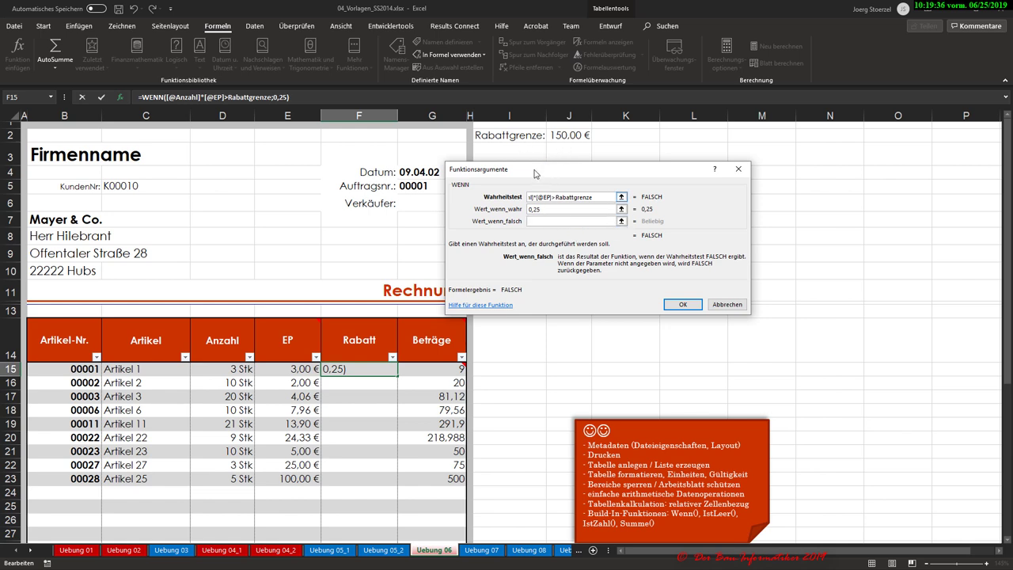
left_click_drag(518, 169, 513, 196)
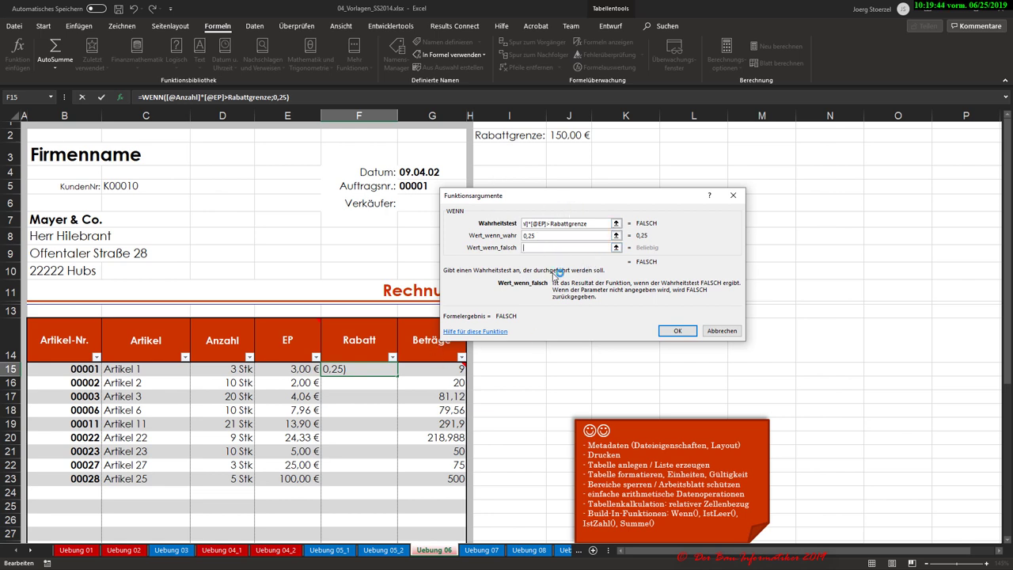
type("\"\"")
left_click(660, 328)
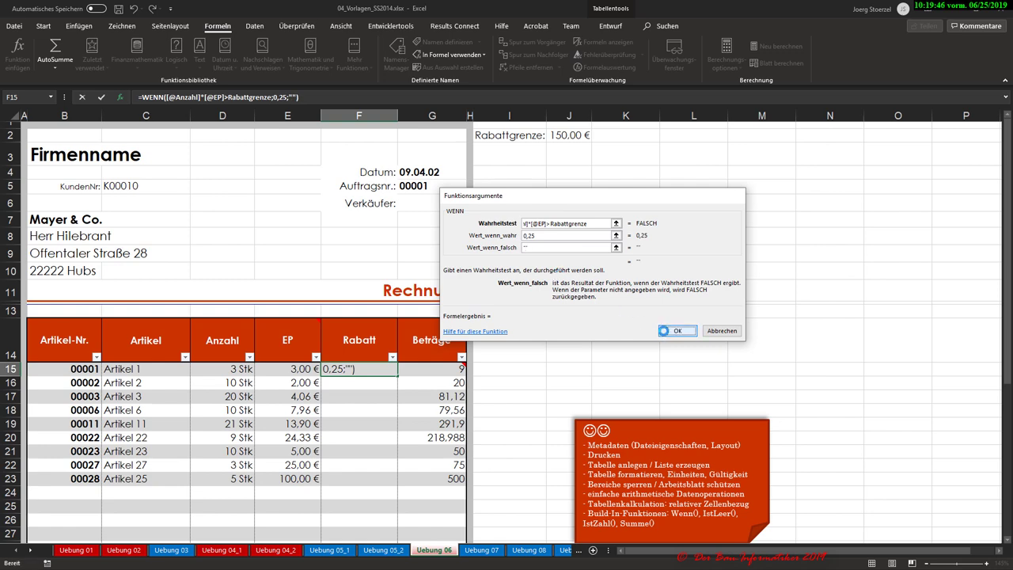
scroll(332, 331, "down", 3)
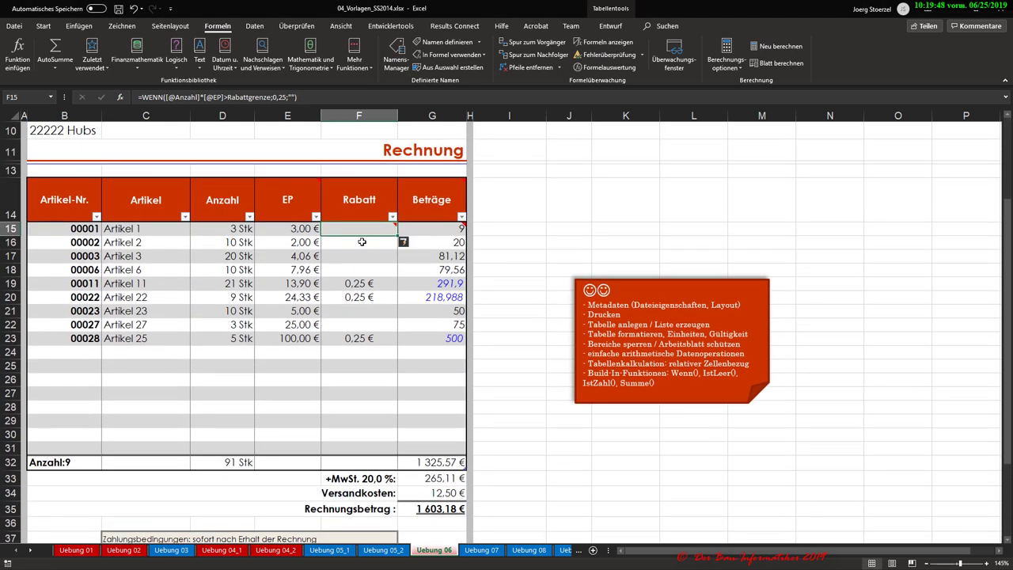
mouse_move(359, 241)
left_click_drag(358, 241, 359, 448)
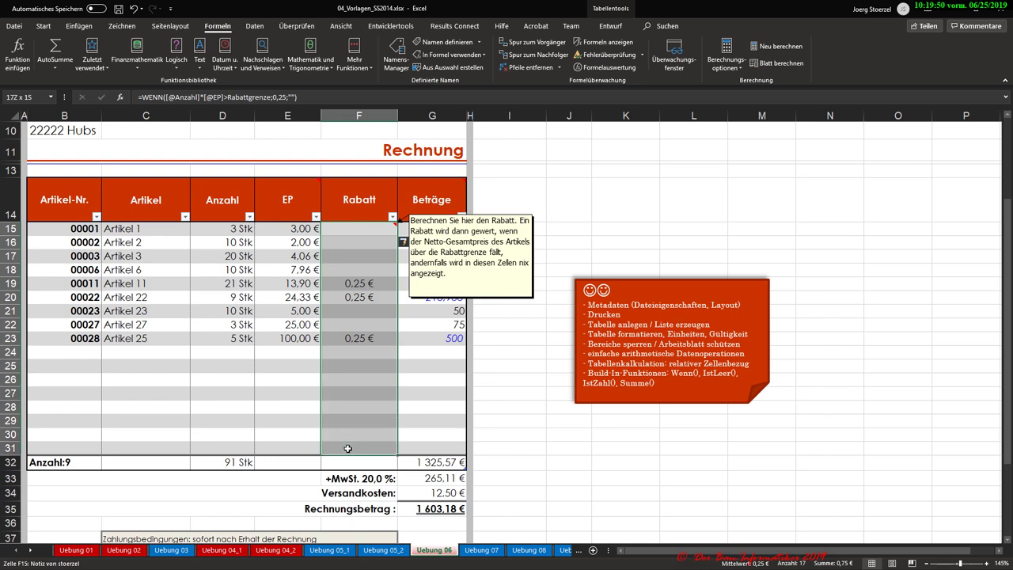
left_click(45, 27)
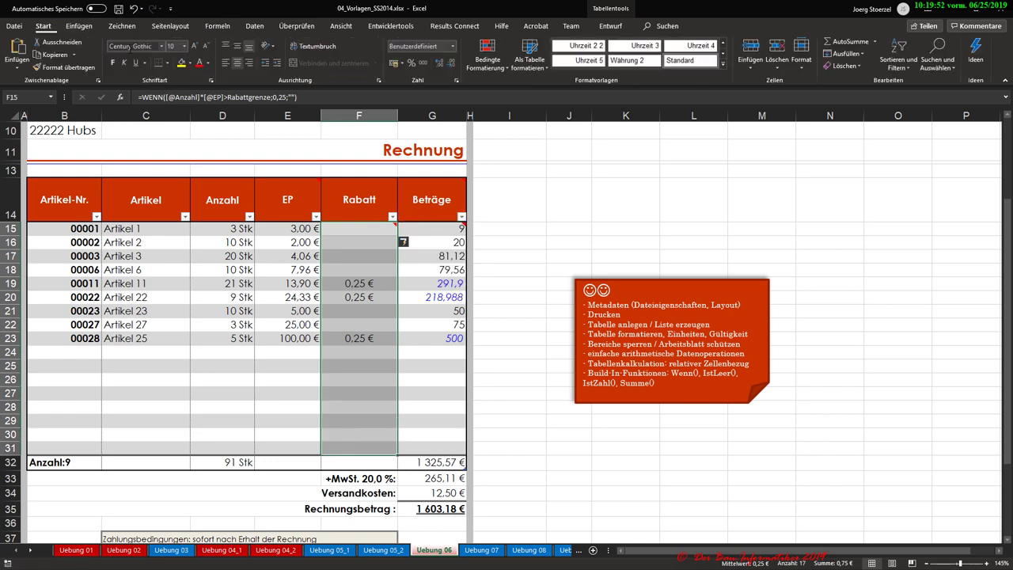
left_click(414, 63)
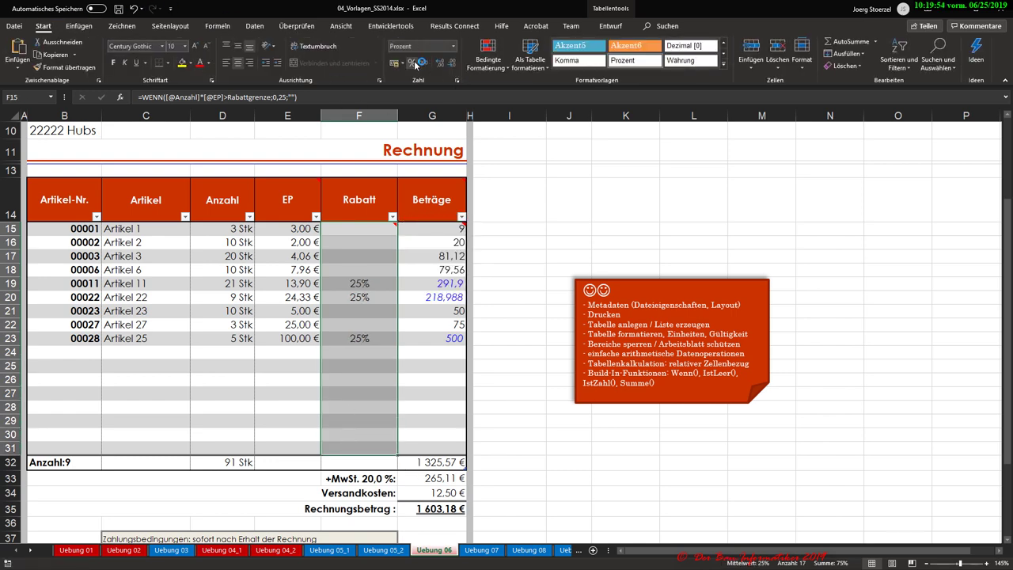
left_click(519, 243)
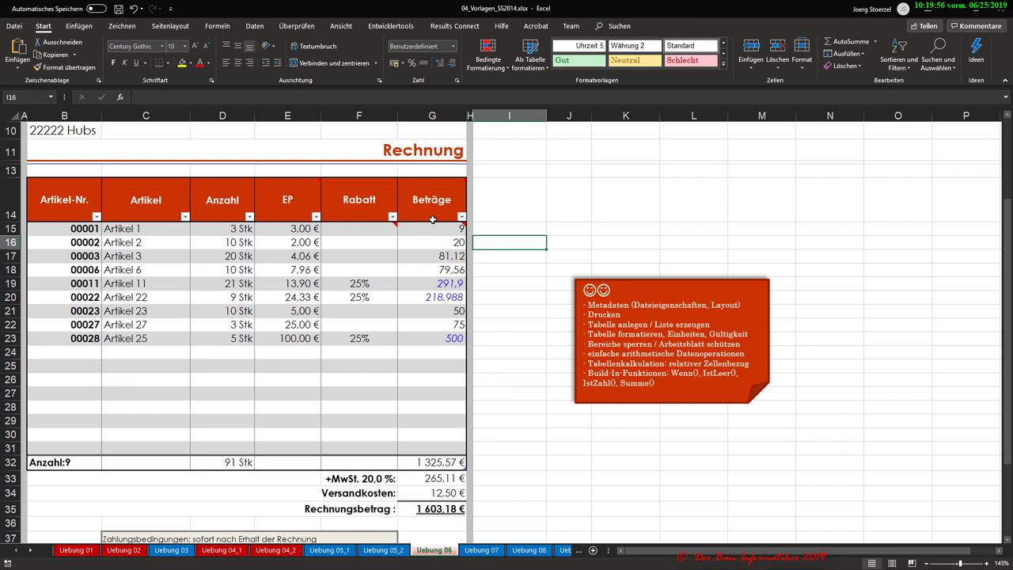
left_click(433, 225)
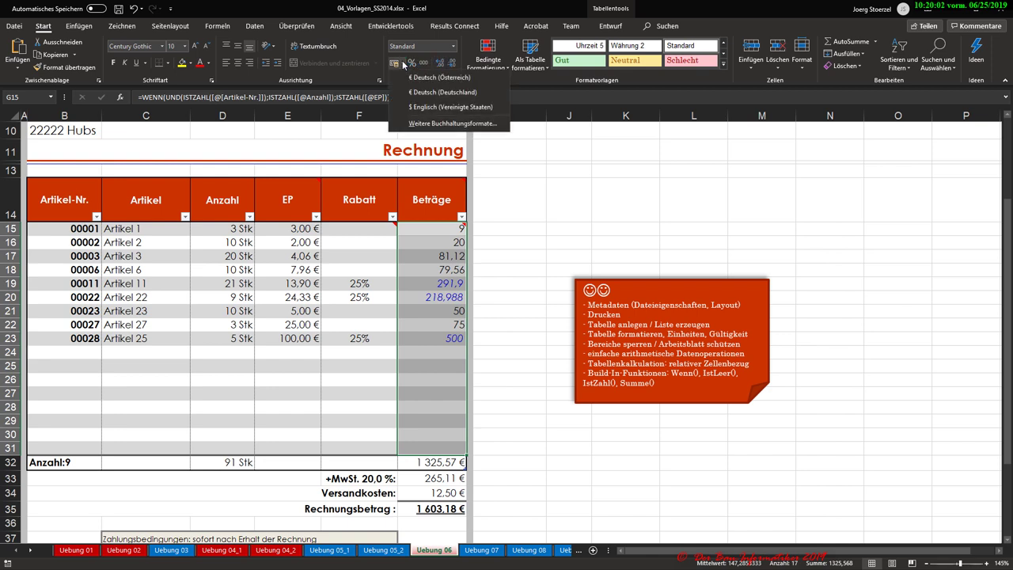
left_click(403, 63)
left_click(411, 77)
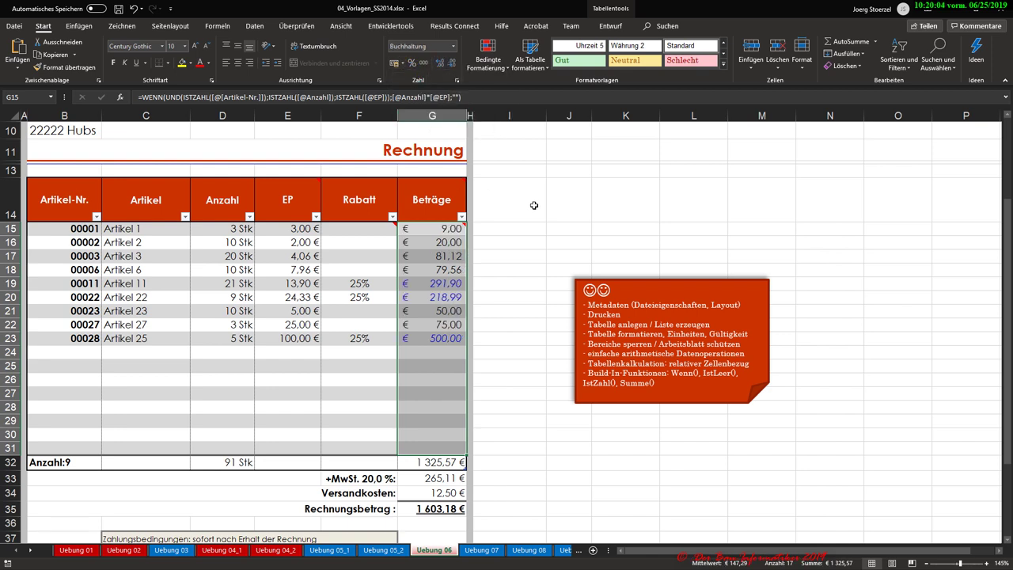
left_click(403, 62)
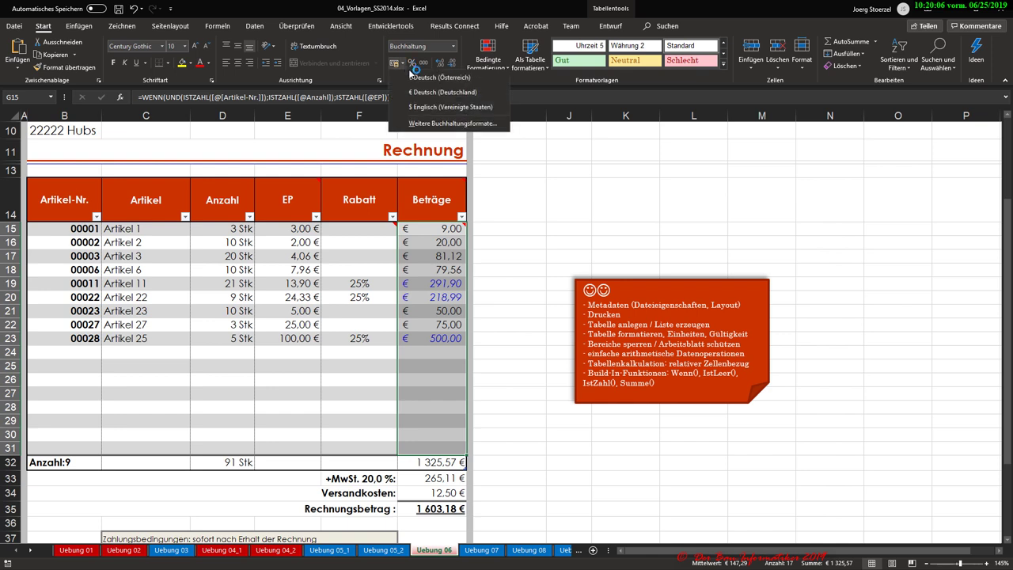
left_click(428, 93)
left_click(536, 169)
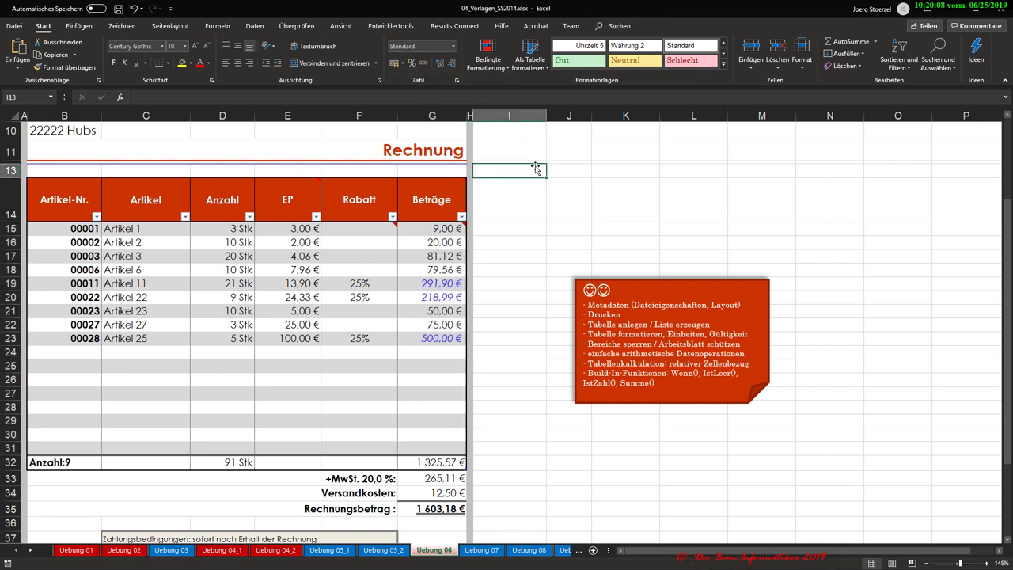
left_click(357, 283)
left_click(355, 298)
left_click(361, 284)
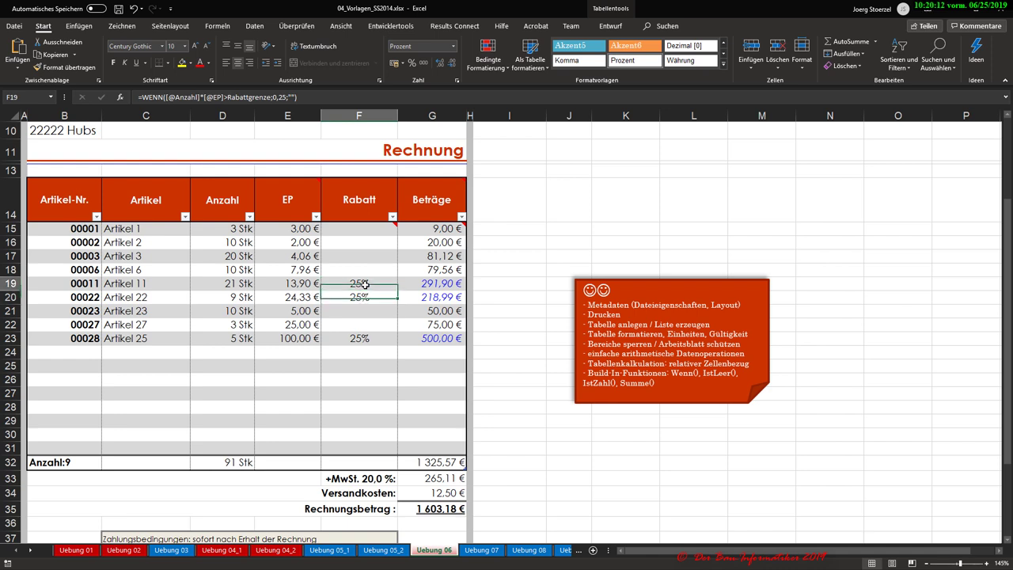
left_click(361, 297)
left_click(359, 338)
left_click(372, 293)
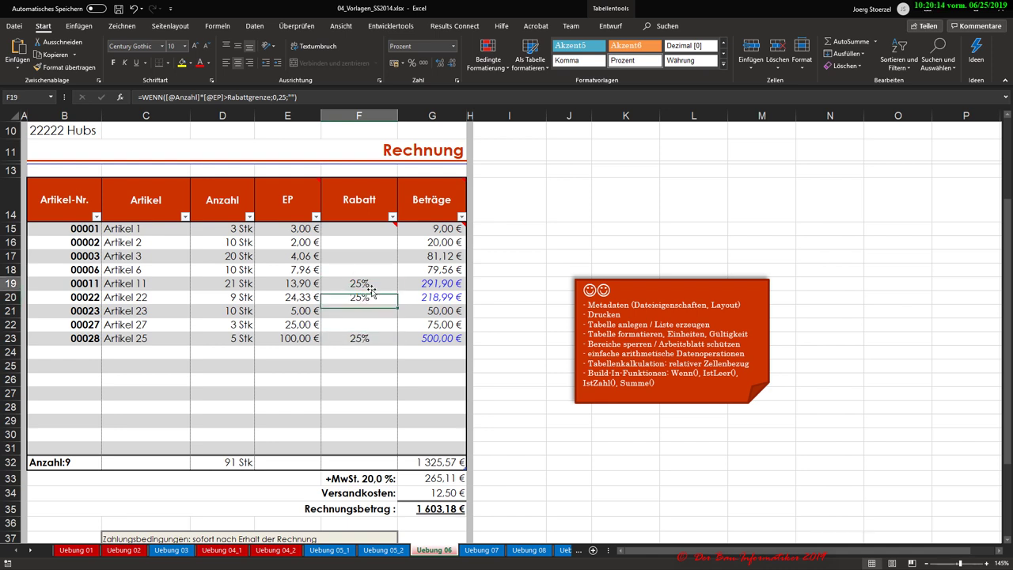
left_click(423, 287)
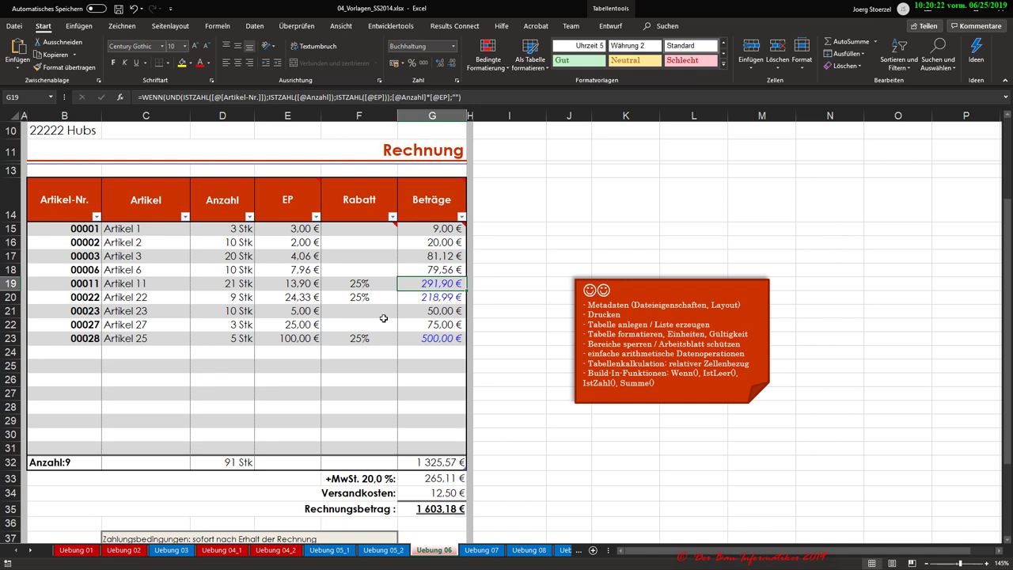
left_click(361, 285)
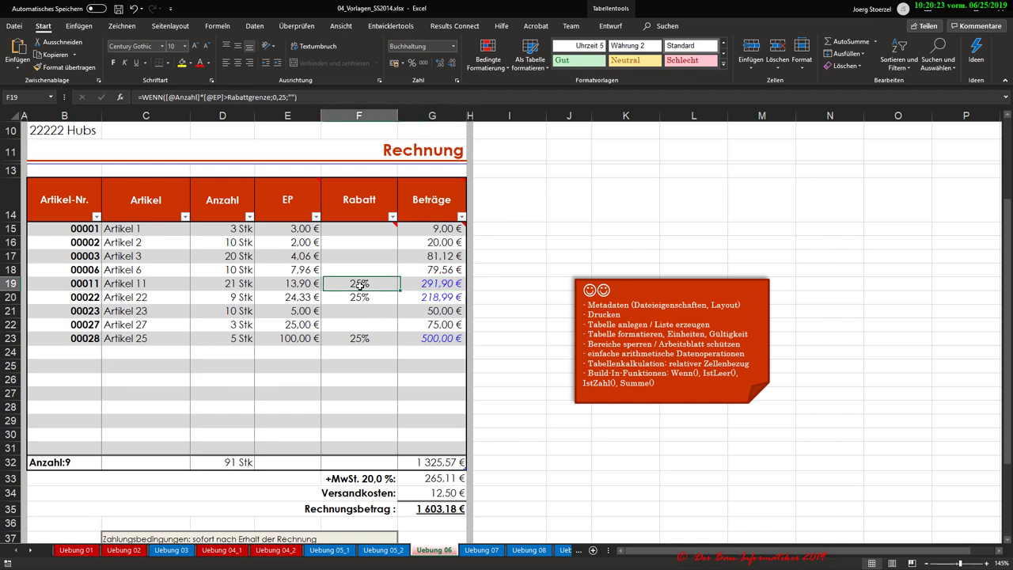
left_click(422, 285)
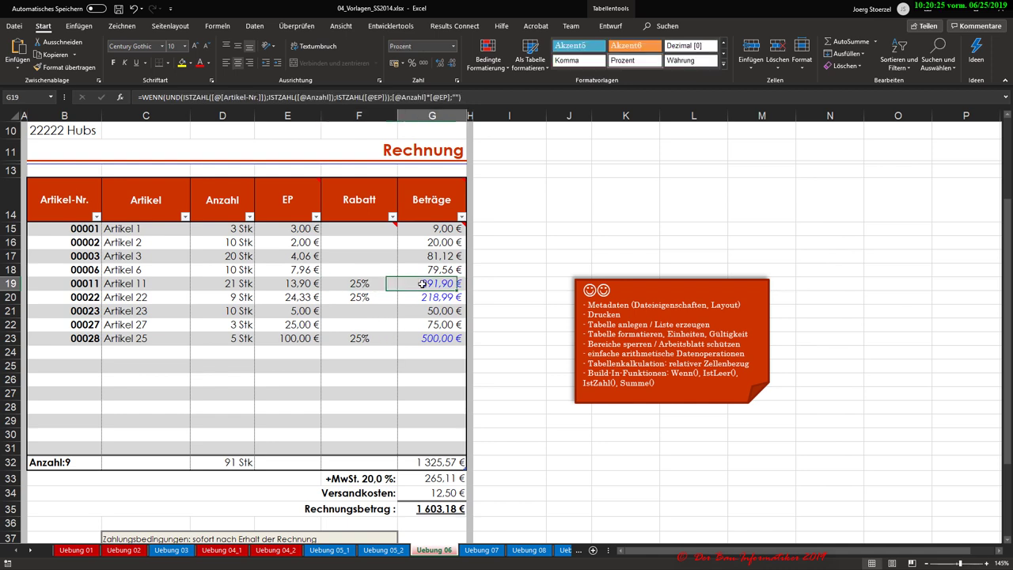
left_click(429, 232)
mouse_move(427, 229)
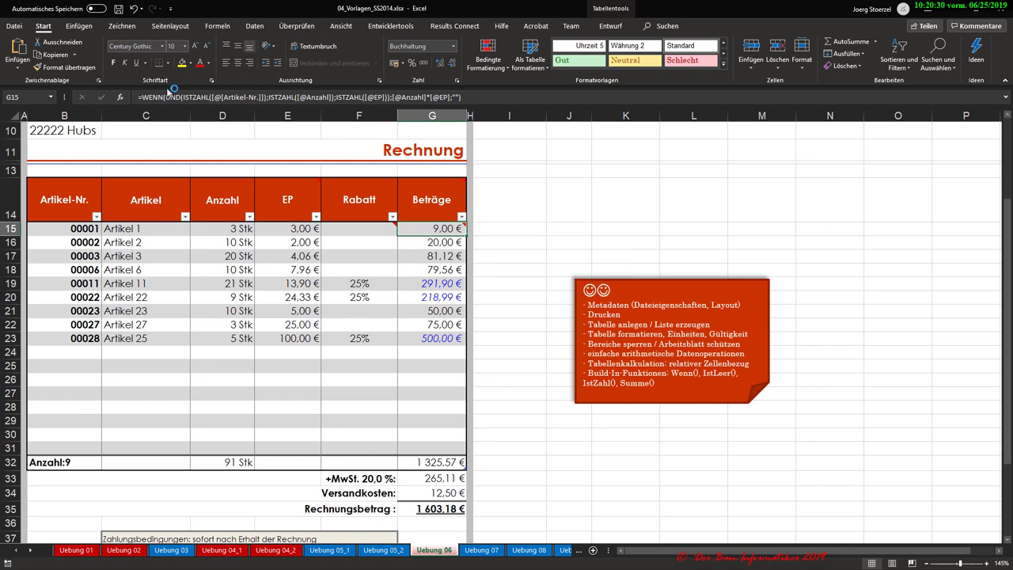
Step: Append * to G15's Wert_wenn_wahr and nest a new empty WENN function there
left_click(122, 96)
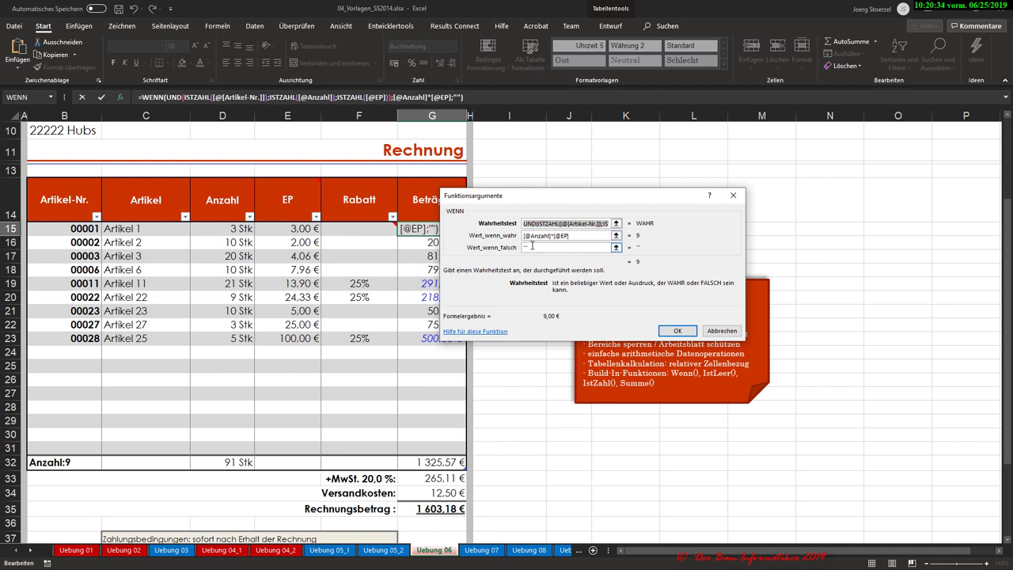
left_click(561, 236)
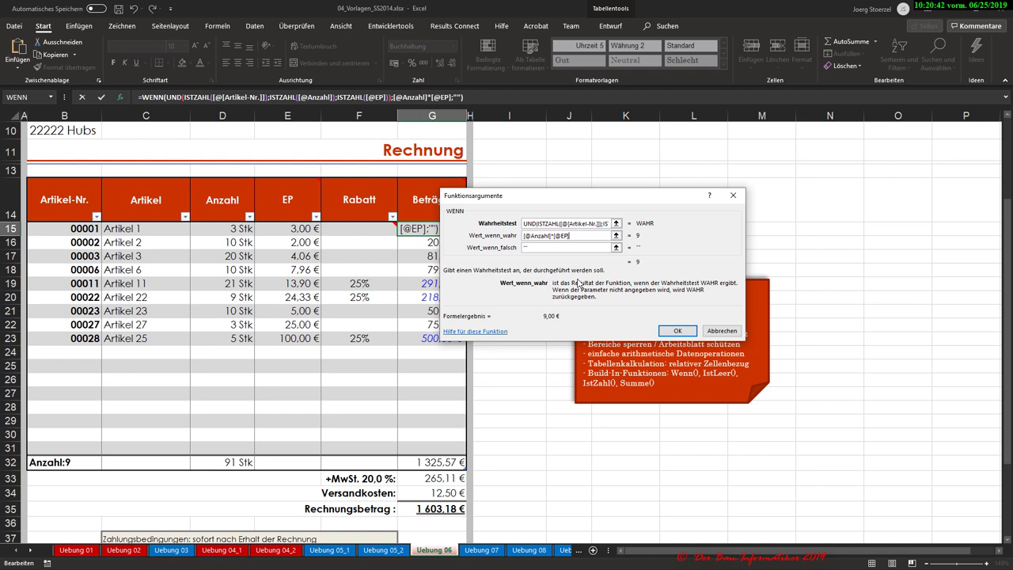
type("*")
left_click(216, 29)
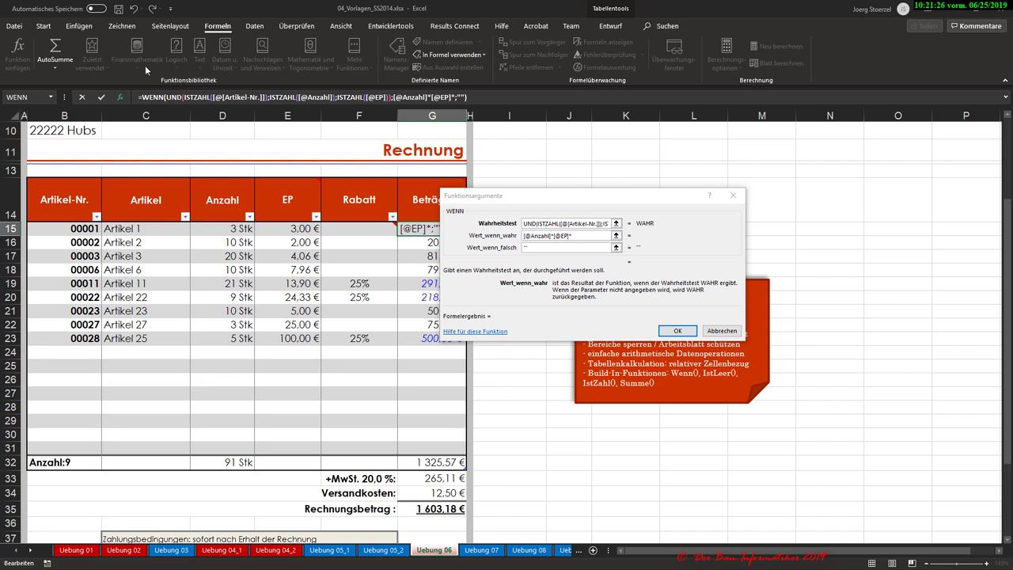
left_click(51, 97)
left_click(30, 111)
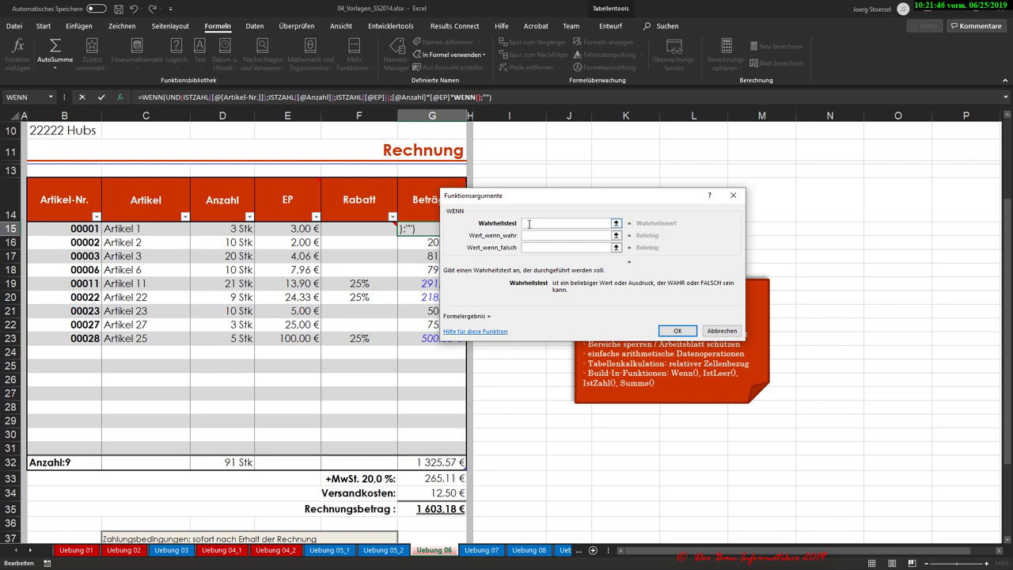
left_click(51, 97)
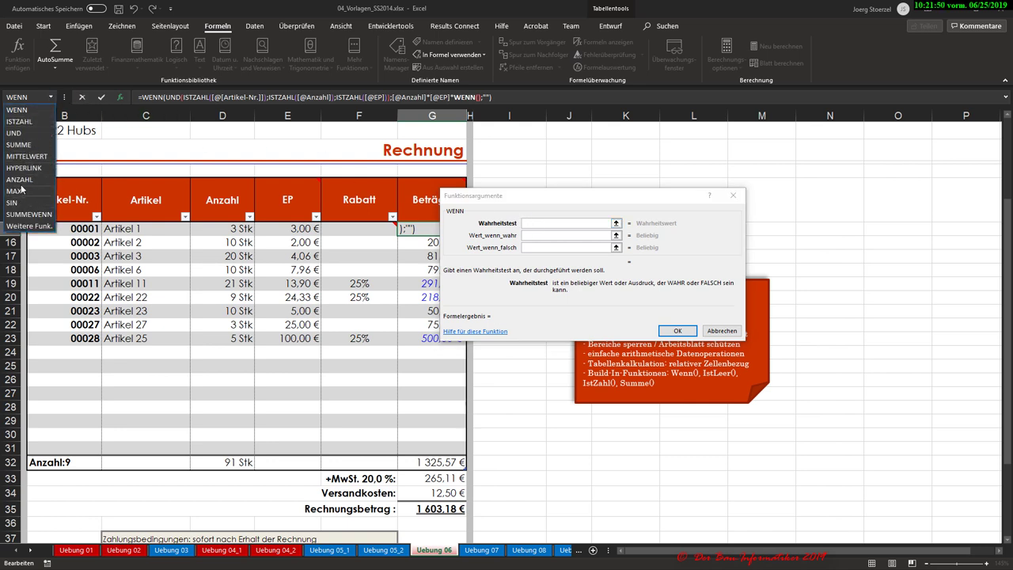
left_click(22, 123)
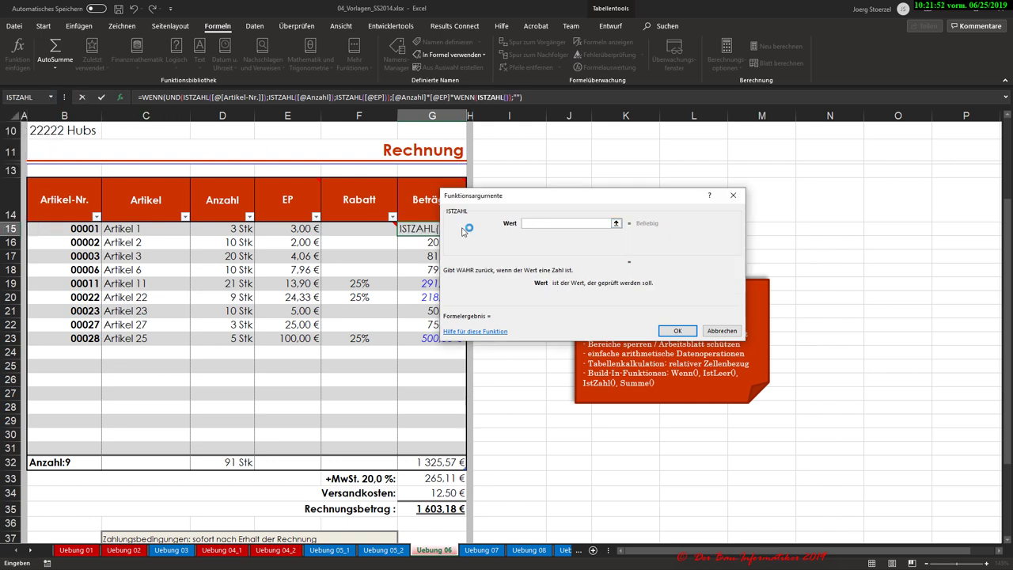
left_click(337, 229)
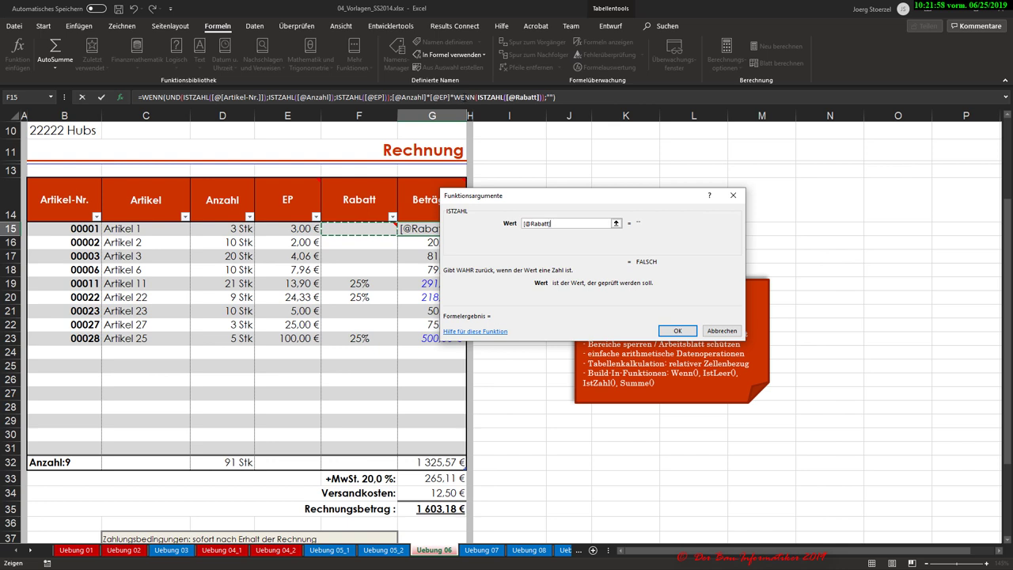
left_click(474, 98)
left_click(539, 235)
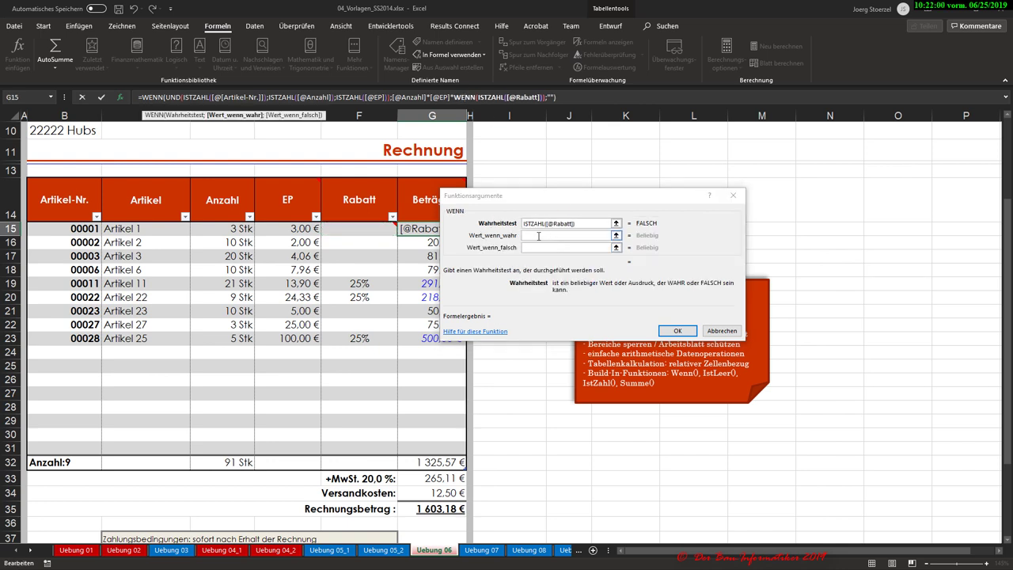
left_click(539, 235)
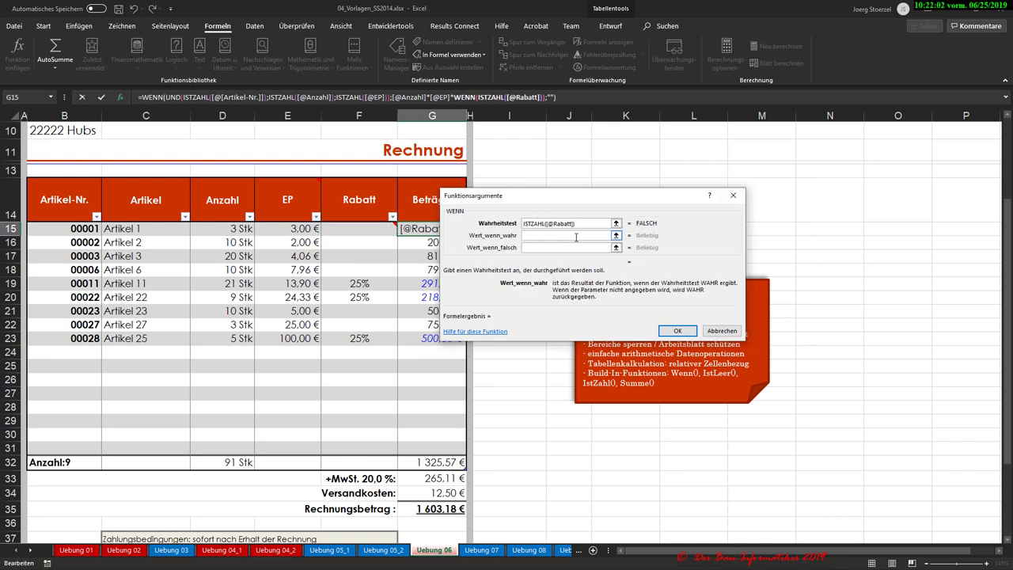
type("1-")
left_click(360, 228)
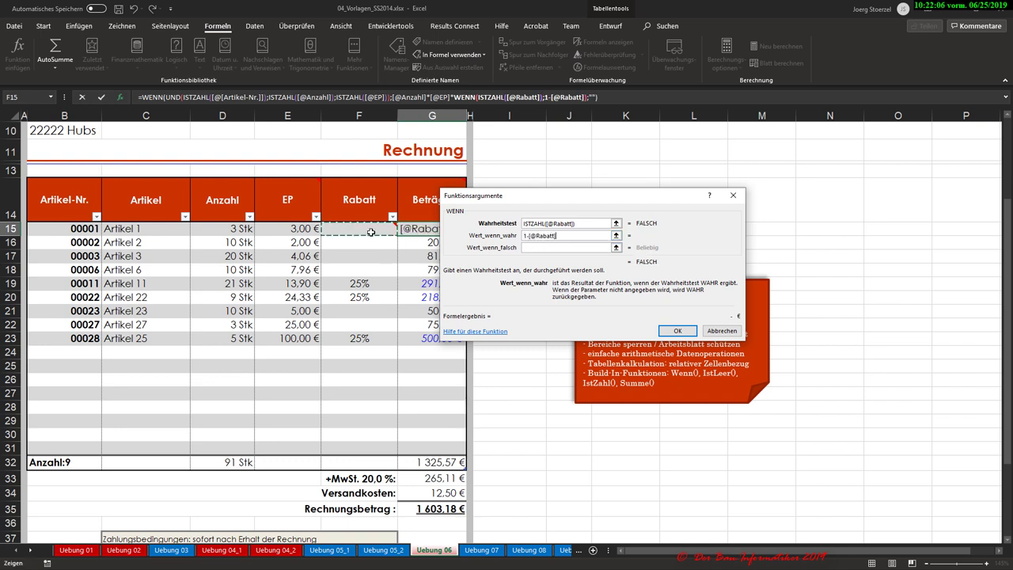
left_click(564, 239)
left_click(525, 236)
left_click(553, 247)
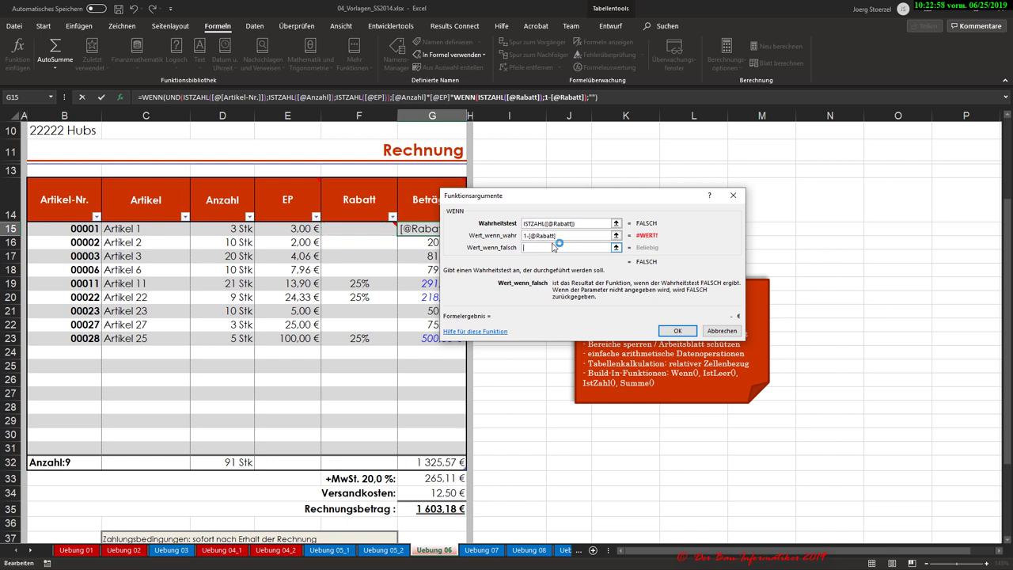
type("1")
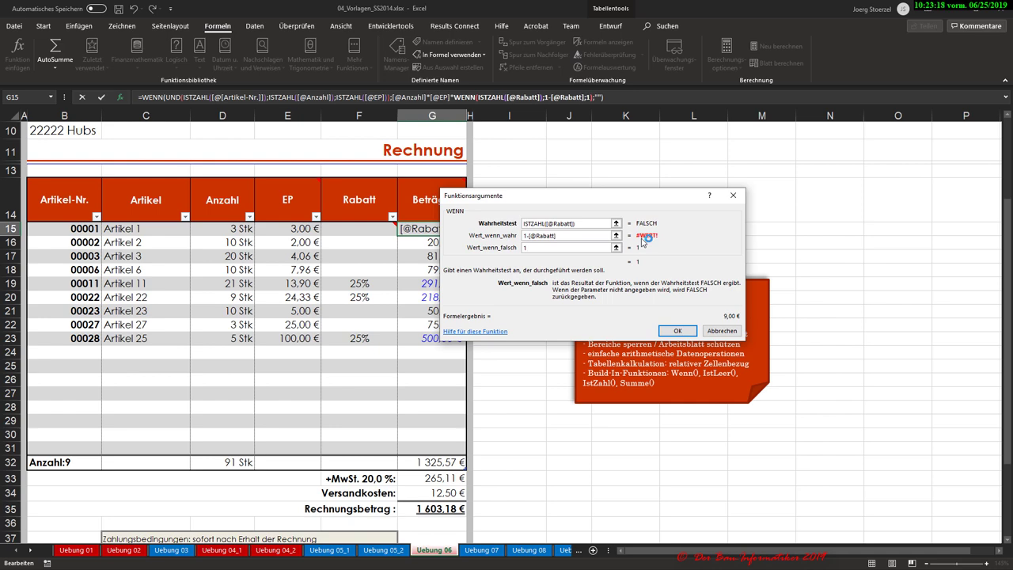
left_click(678, 331)
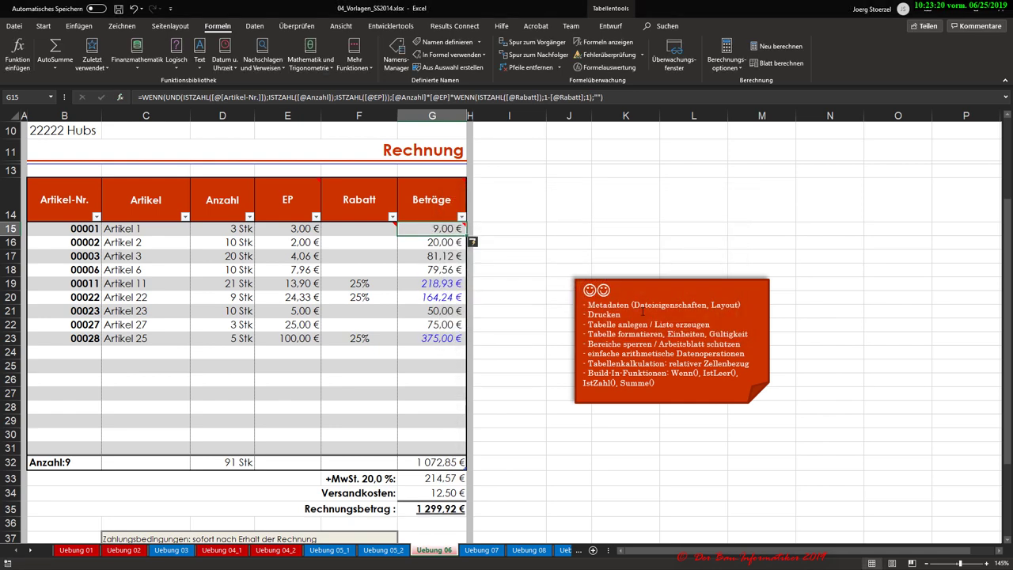
mouse_move(437, 228)
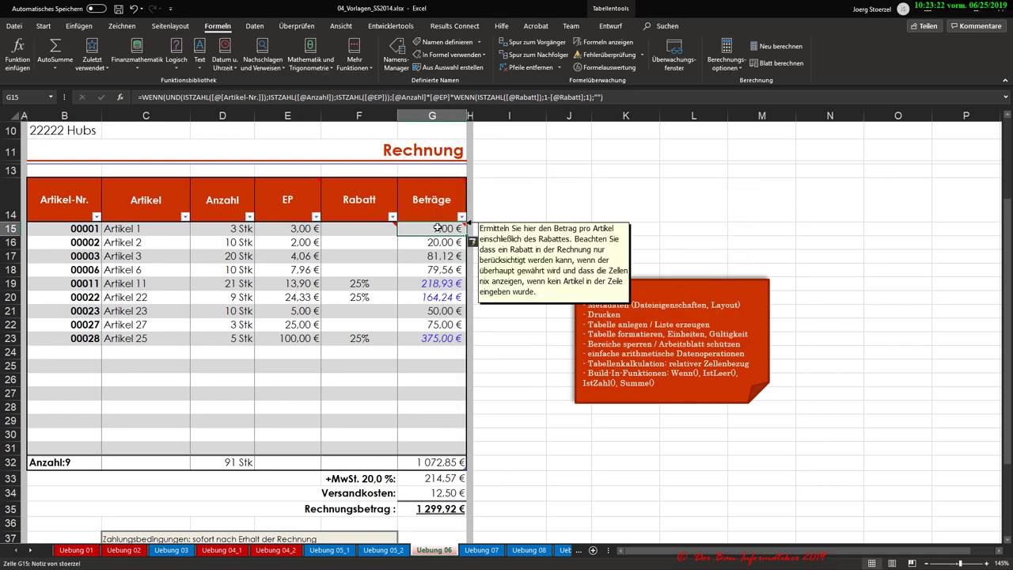
left_click(432, 256)
left_click(433, 270)
left_click(432, 283)
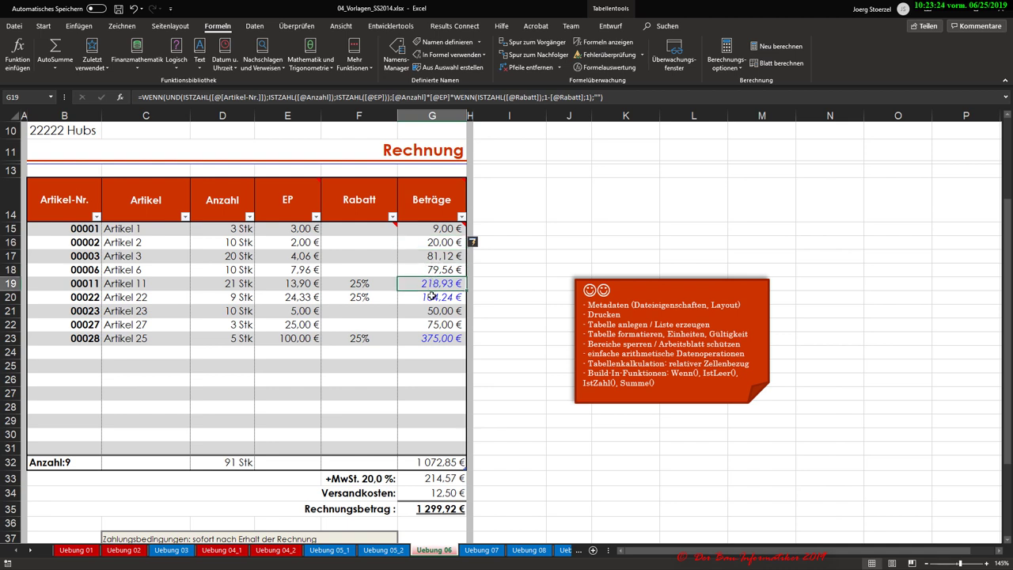
left_click(433, 296)
left_click(433, 310)
left_click(433, 338)
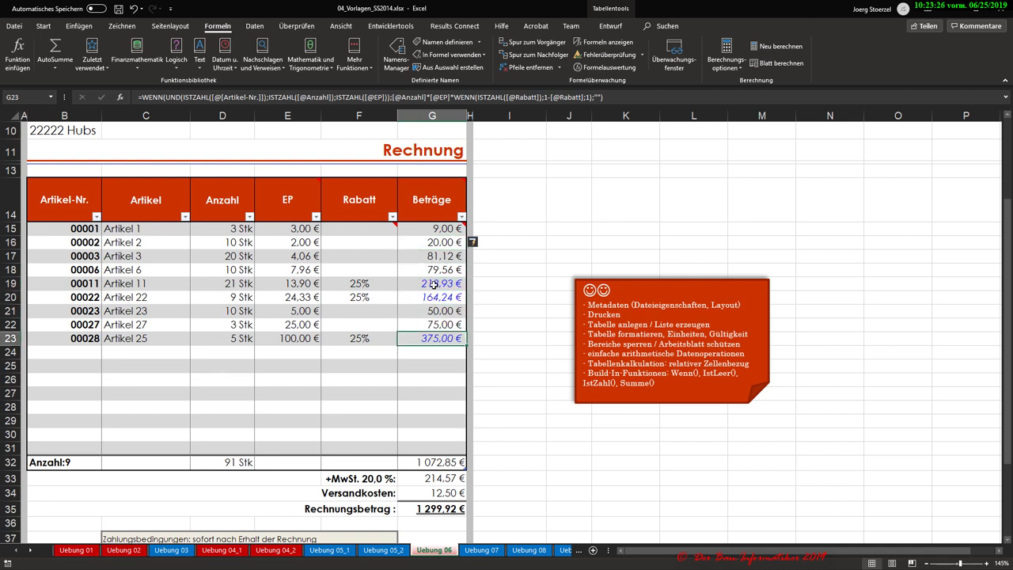
left_click(433, 284)
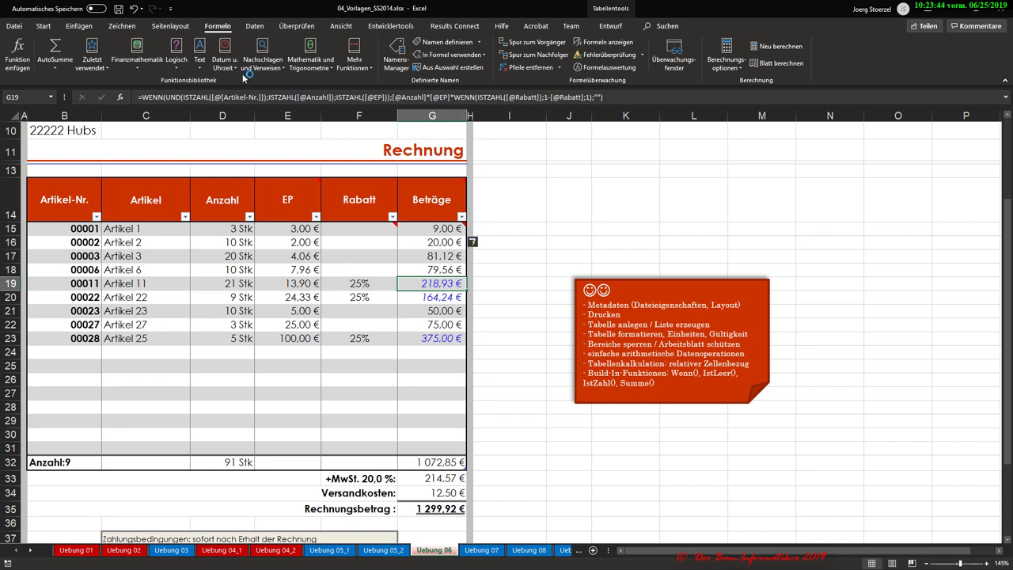
left_click(119, 96)
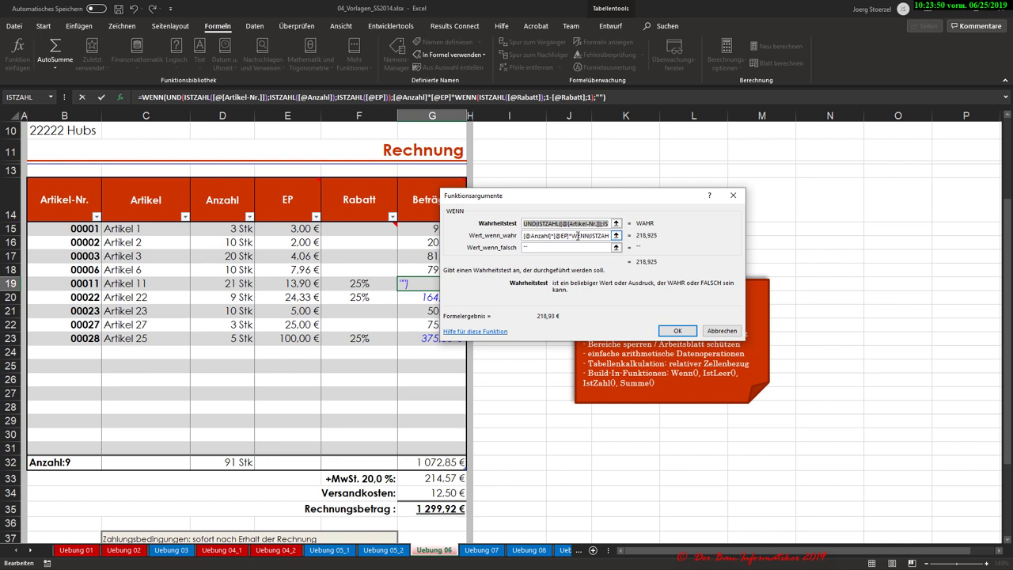
left_click(581, 236)
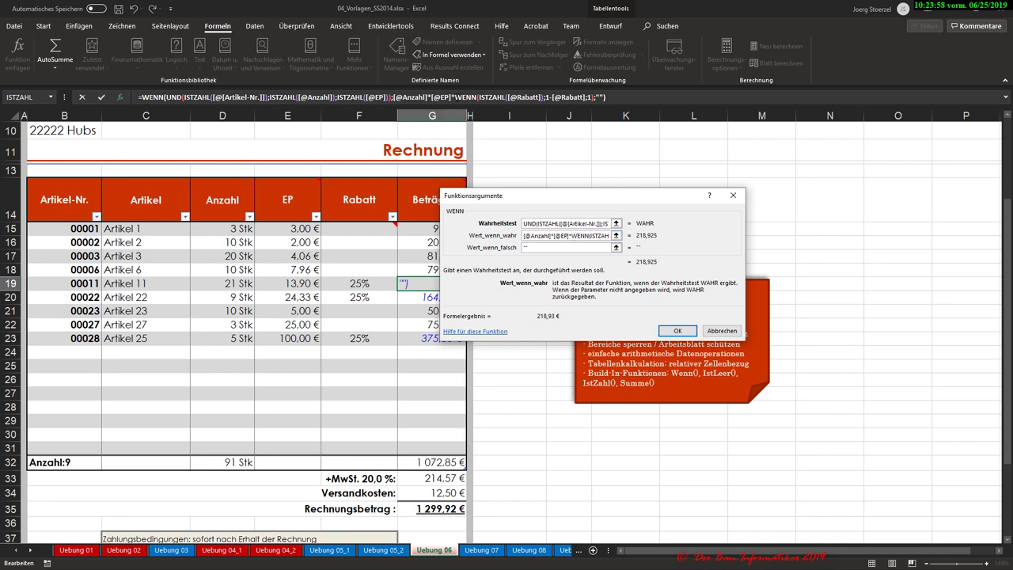
left_click_drag(457, 96, 595, 98)
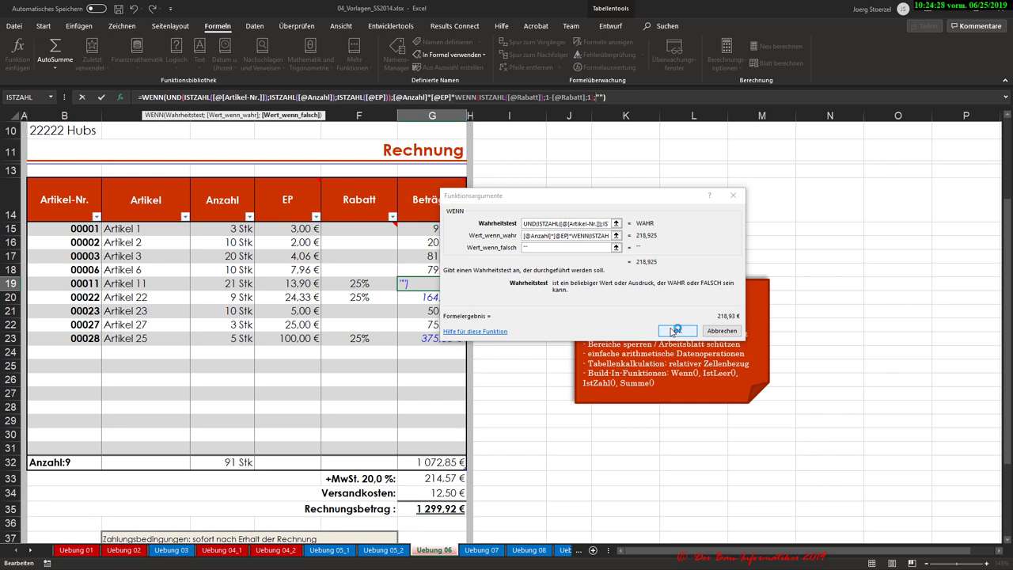
left_click(674, 331)
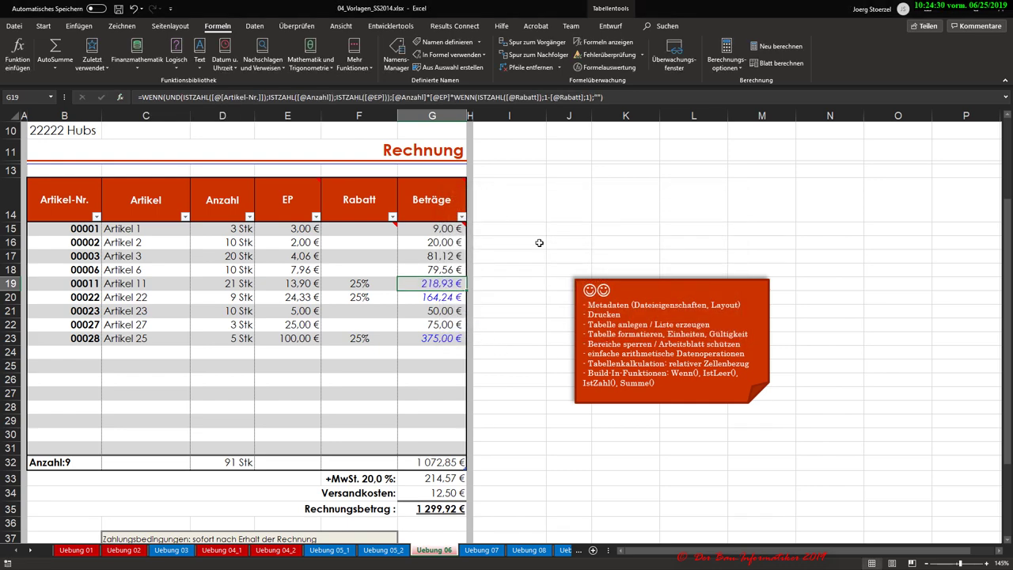
left_click(519, 231)
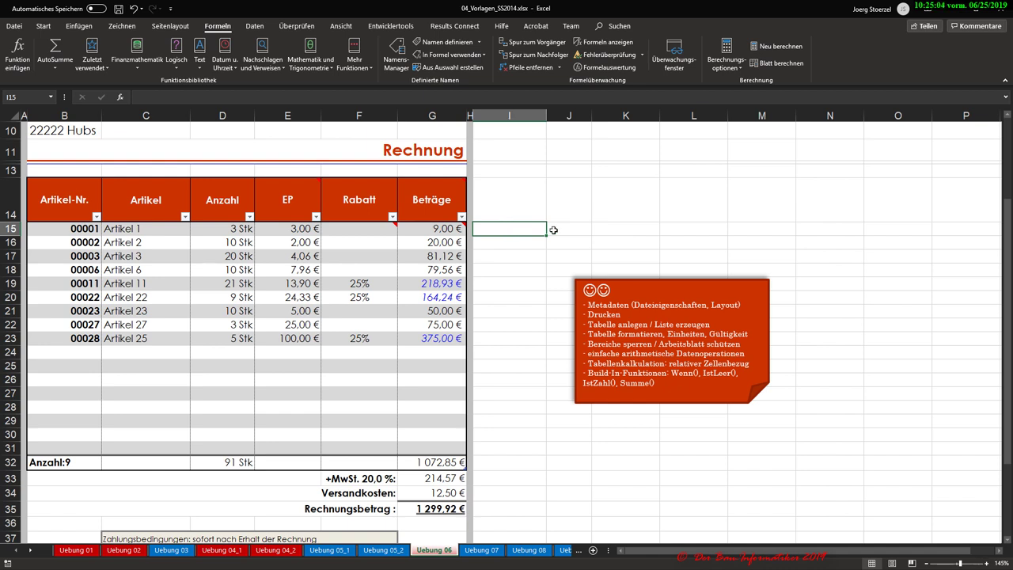
type("=")
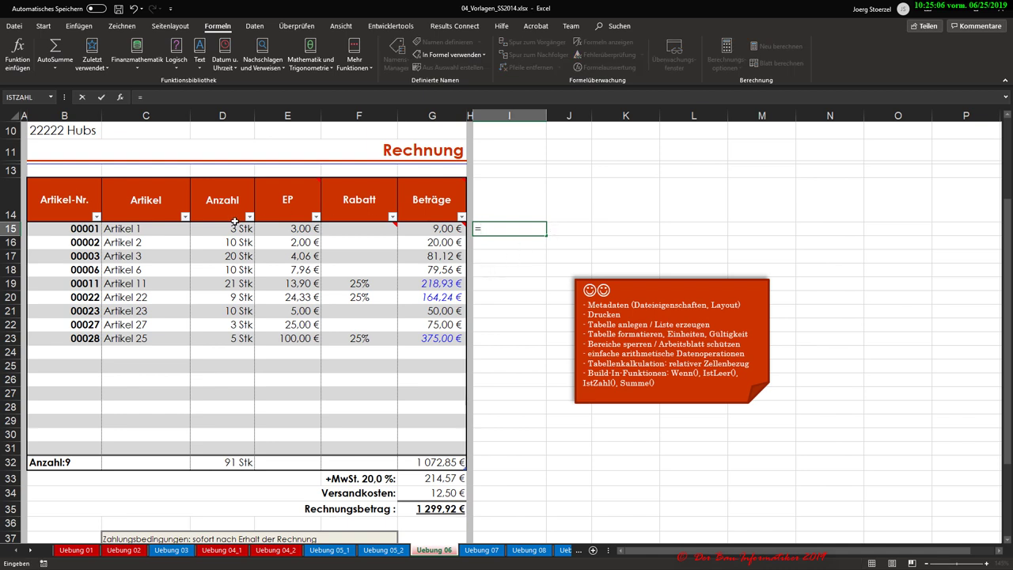
left_click(224, 227)
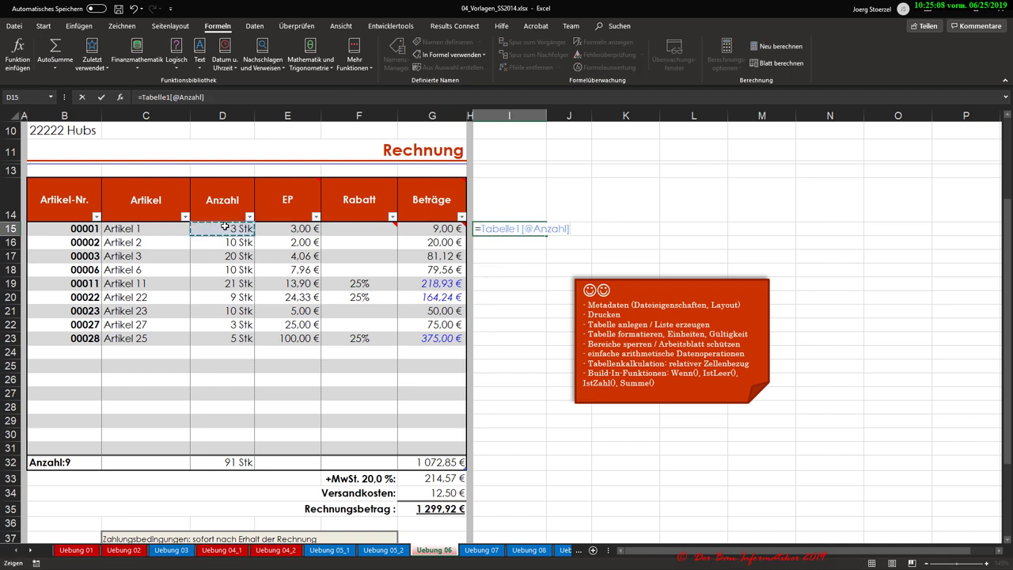
type("*")
left_click(297, 228)
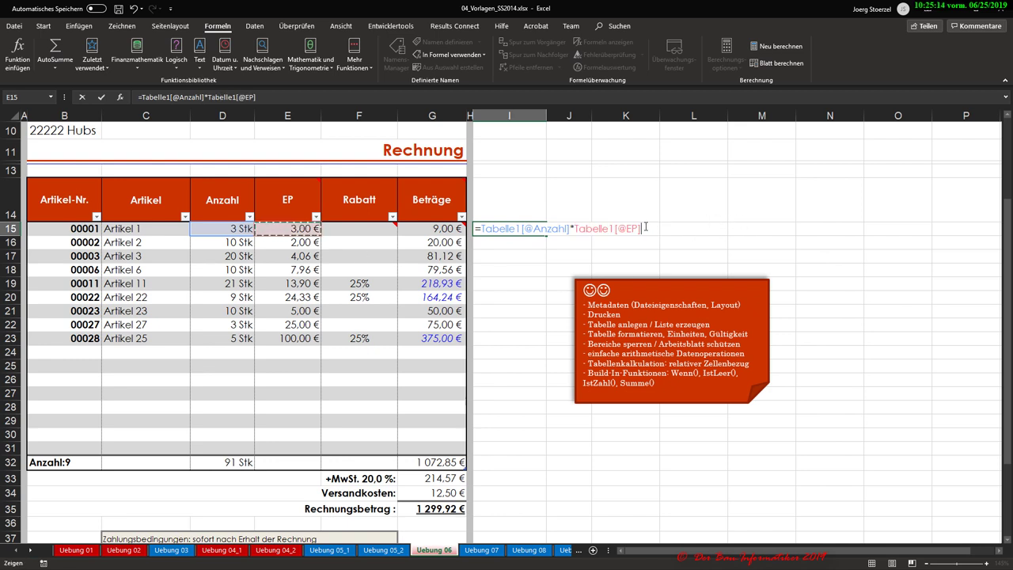
left_click(287, 94)
left_click(302, 94)
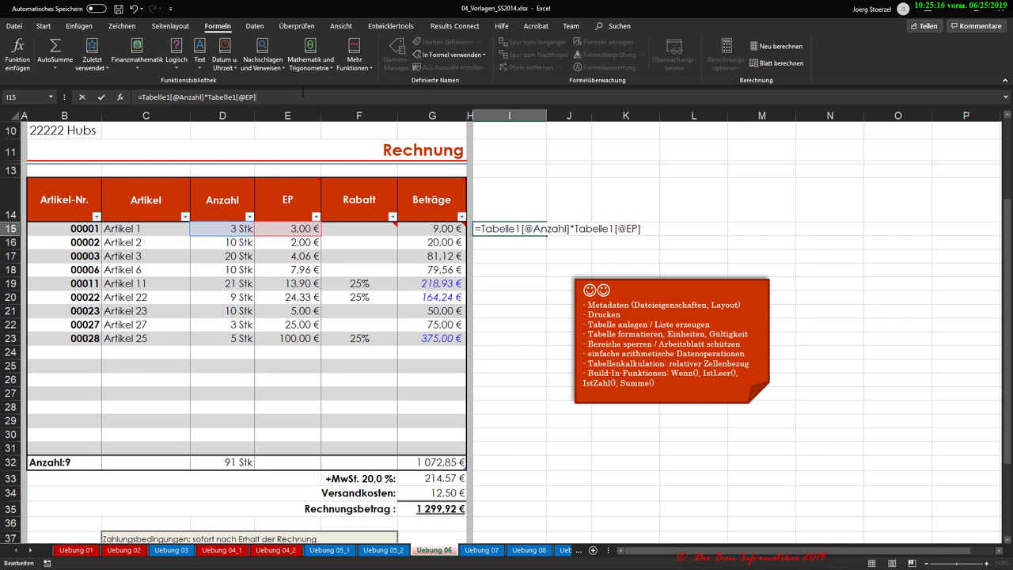
type("*")
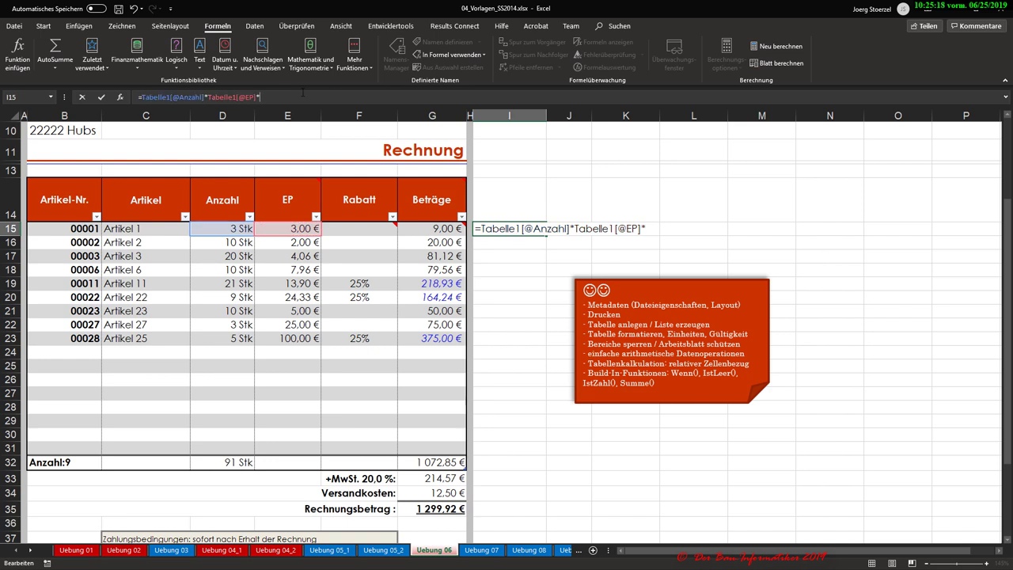
type("(1")
type("-")
left_click(364, 229)
left_click(362, 97)
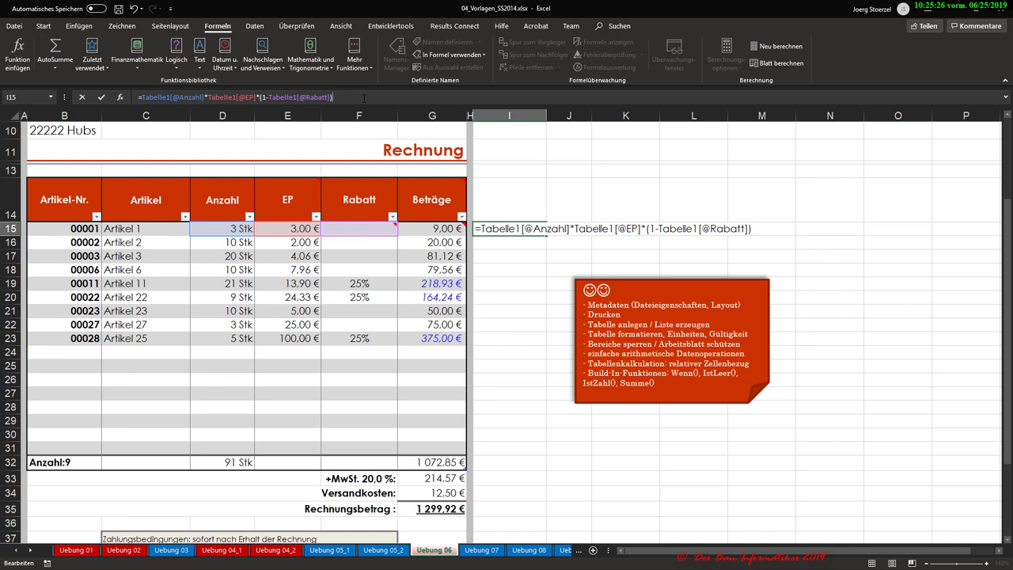
key("Return")
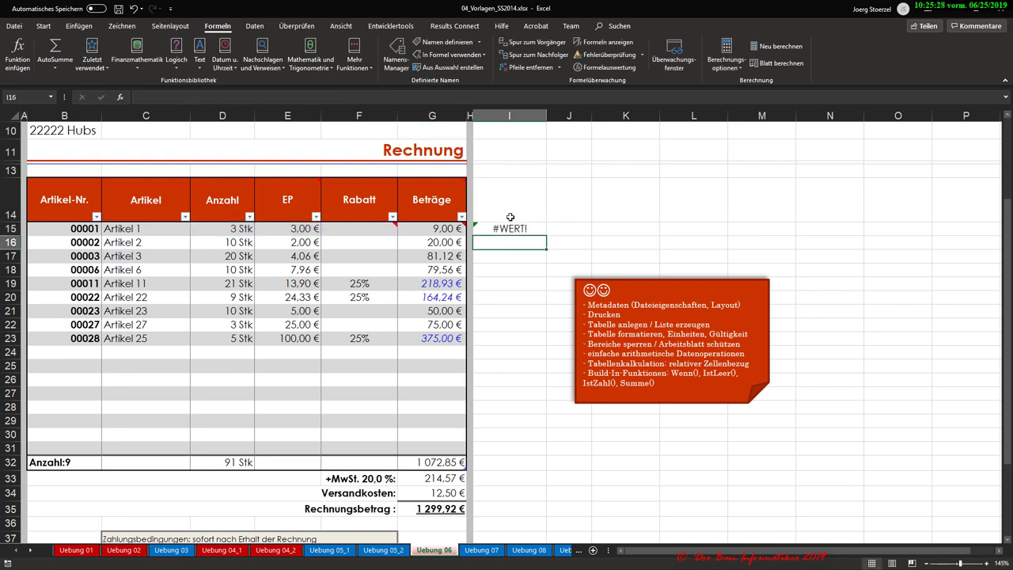
left_click(510, 227)
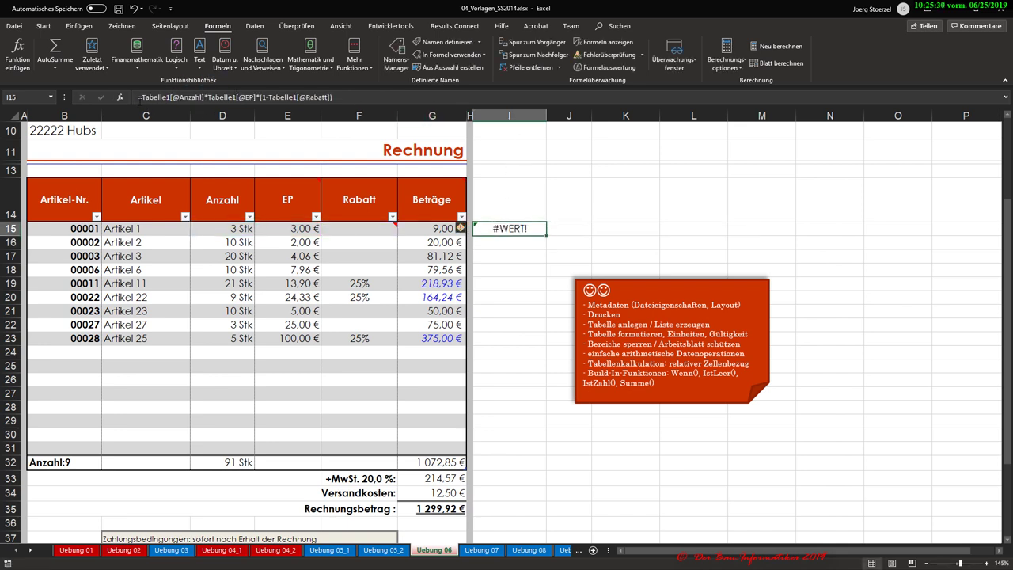
left_click(159, 98)
left_click(120, 96)
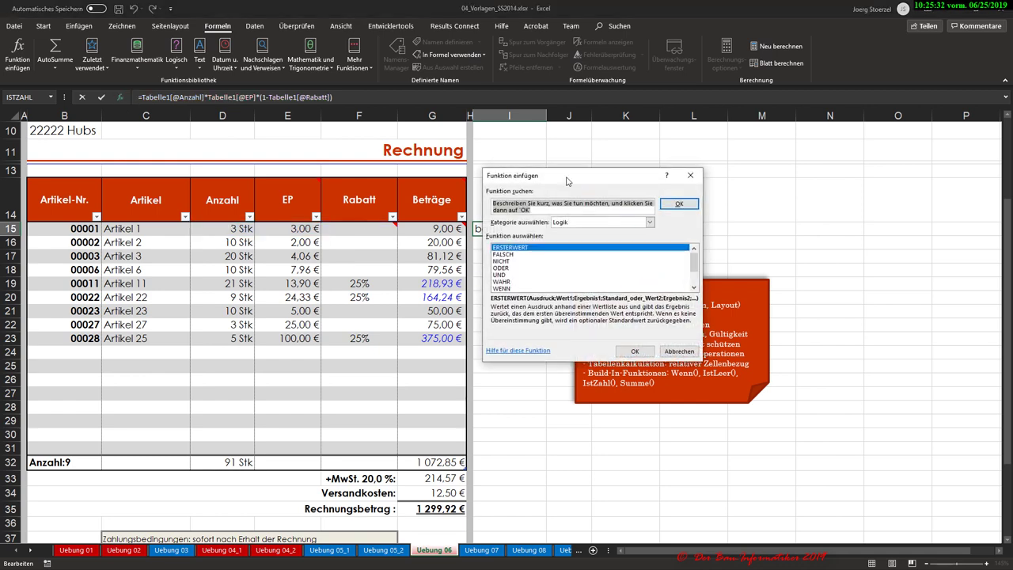
key("Escape")
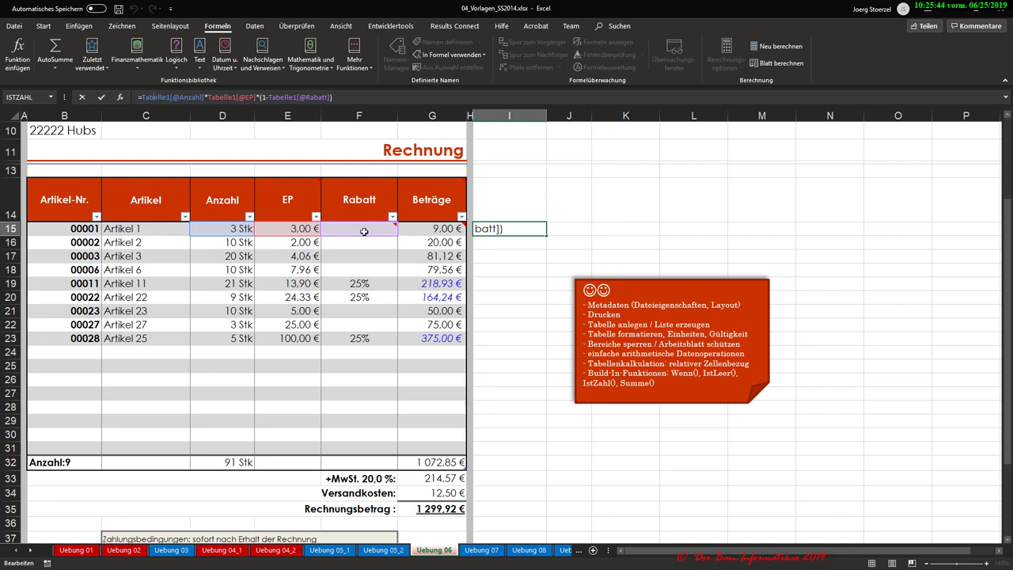
mouse_move(354, 226)
key("Escape")
Step: Enter the test formula =1-N15 in O15
left_click(832, 232)
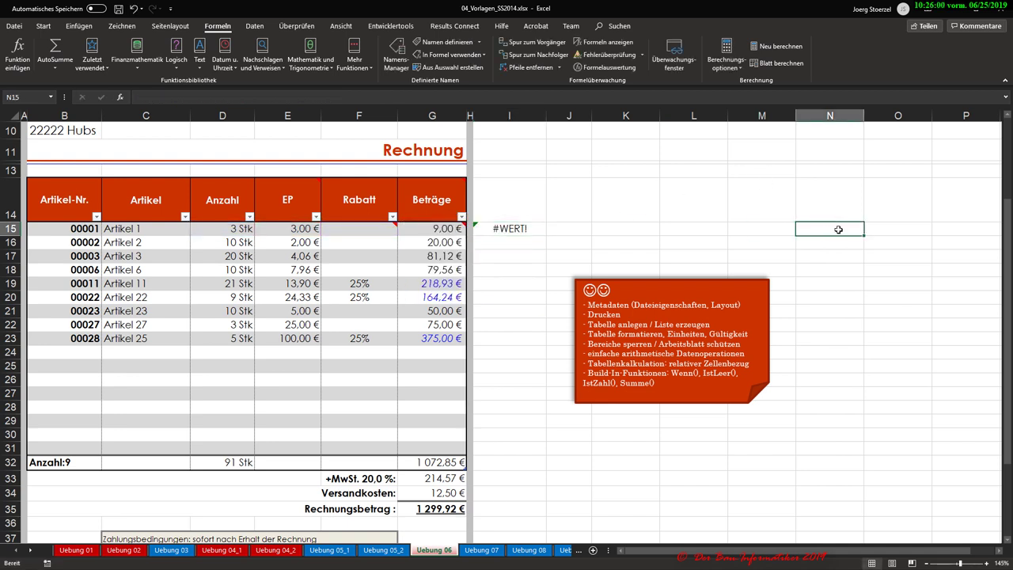
left_click(888, 230)
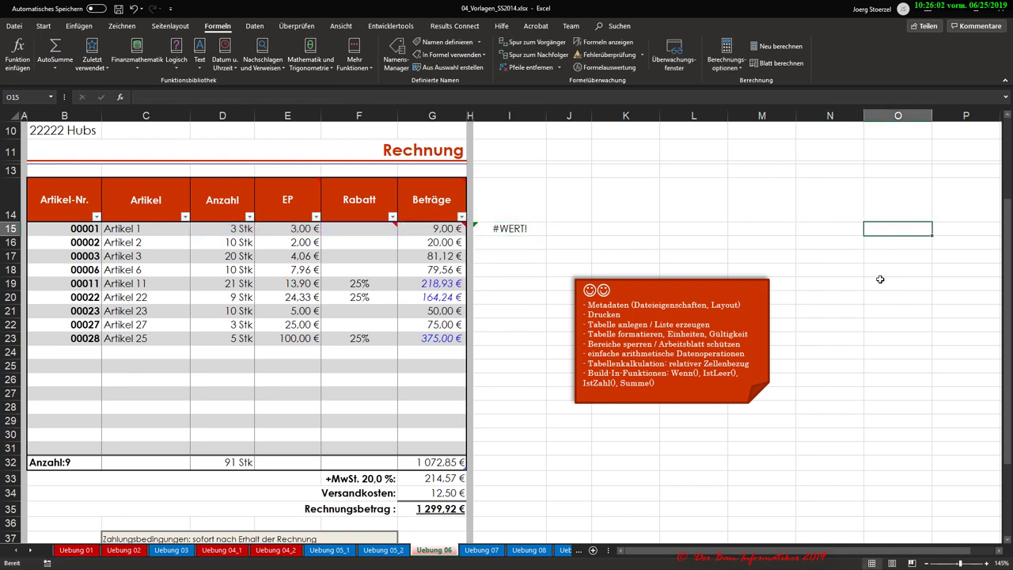
type("=")
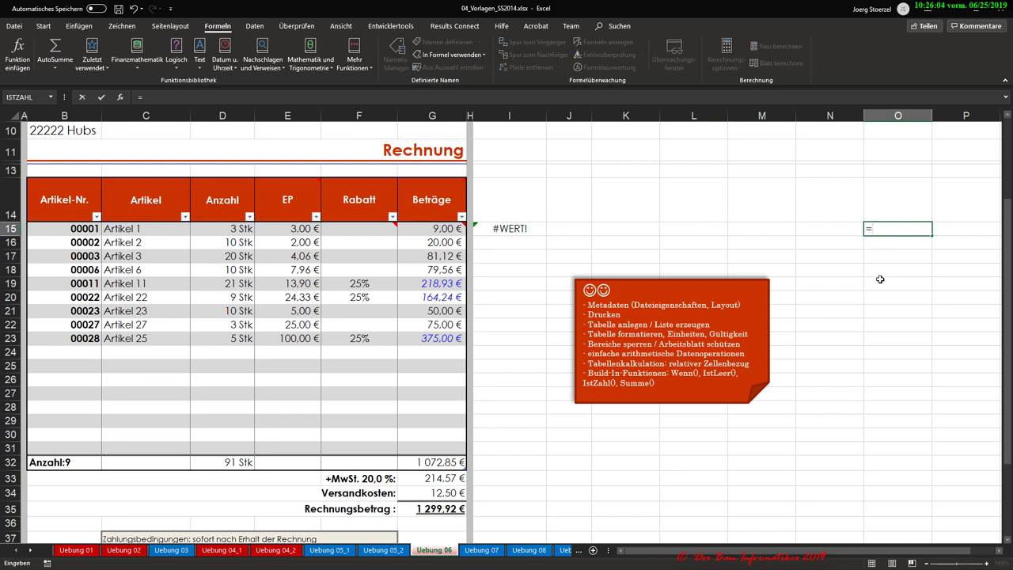
type("1")
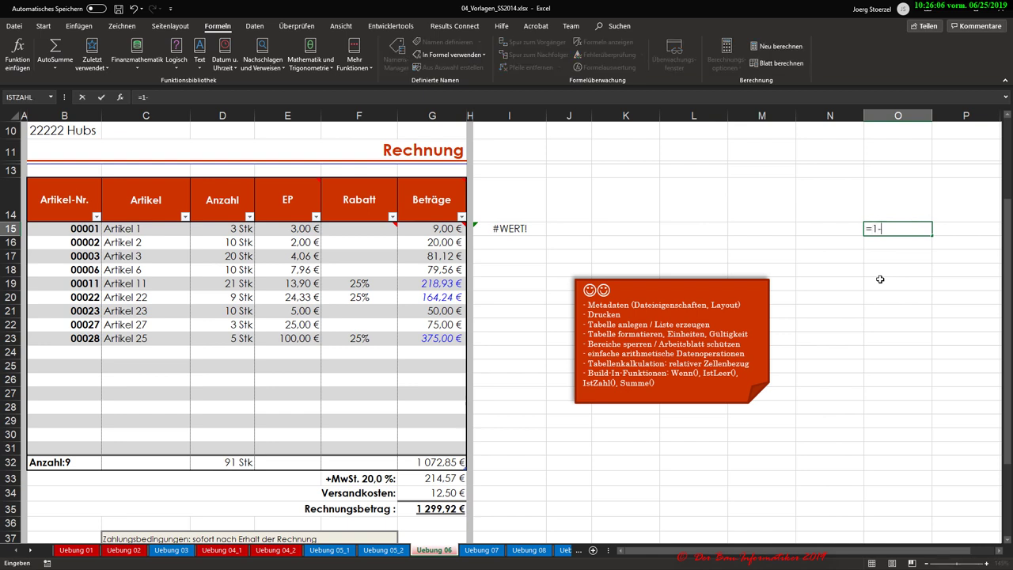
type("-")
left_click(821, 232)
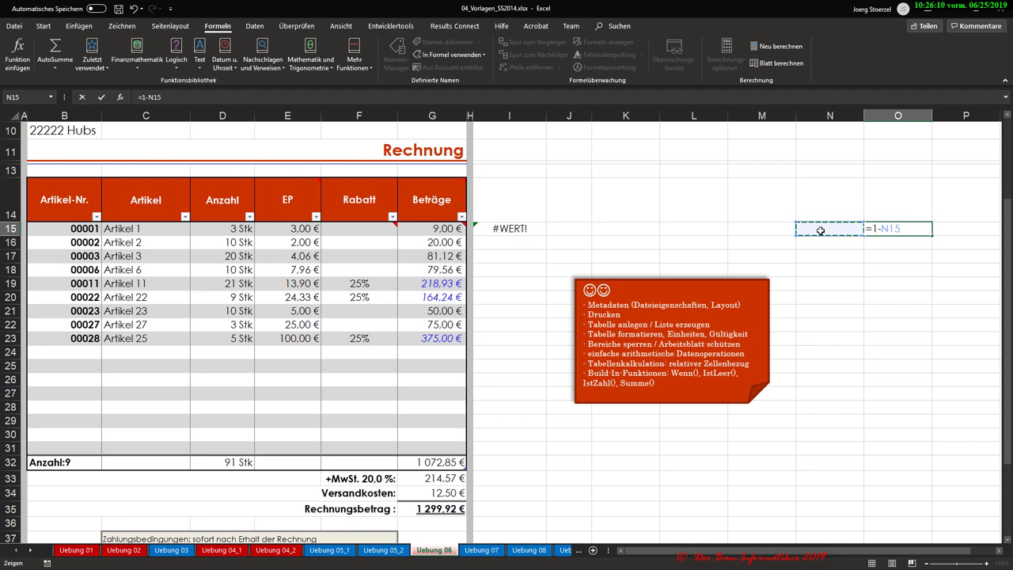
key("Return")
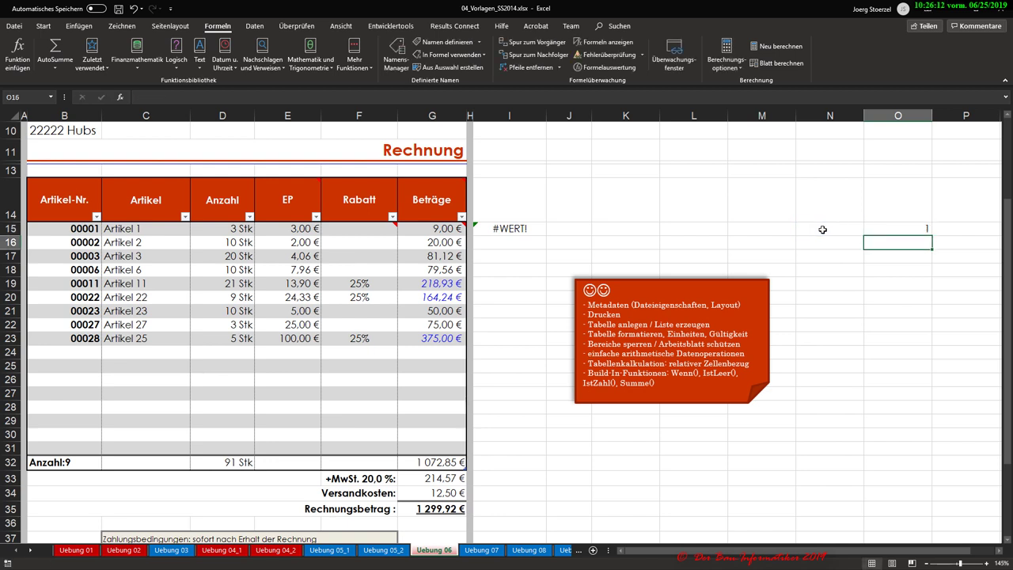
Step: Put the empty text "" into N15 so O15's 1-N15 test uses it
left_click(887, 228)
left_click(821, 229)
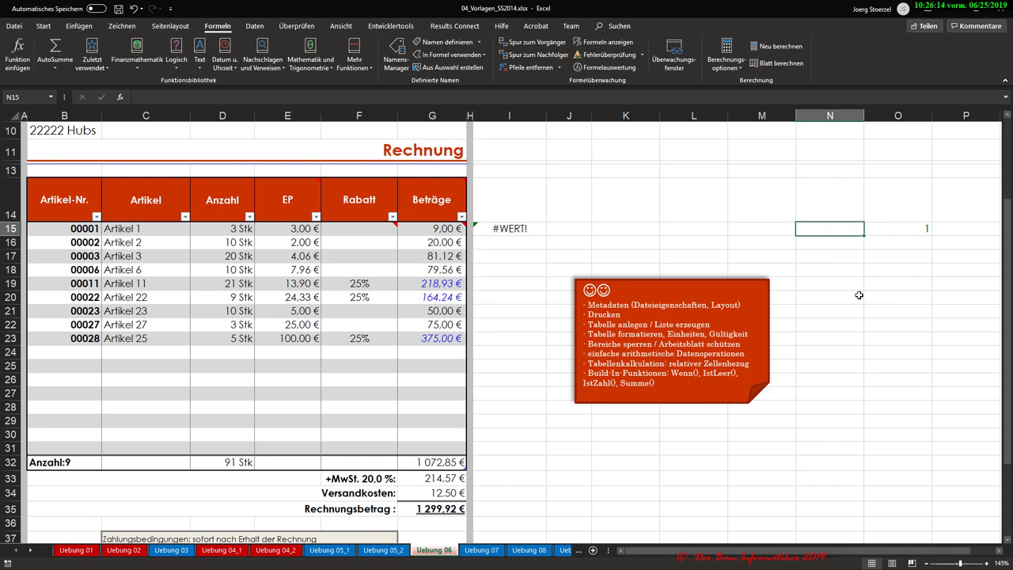
type("\"\"")
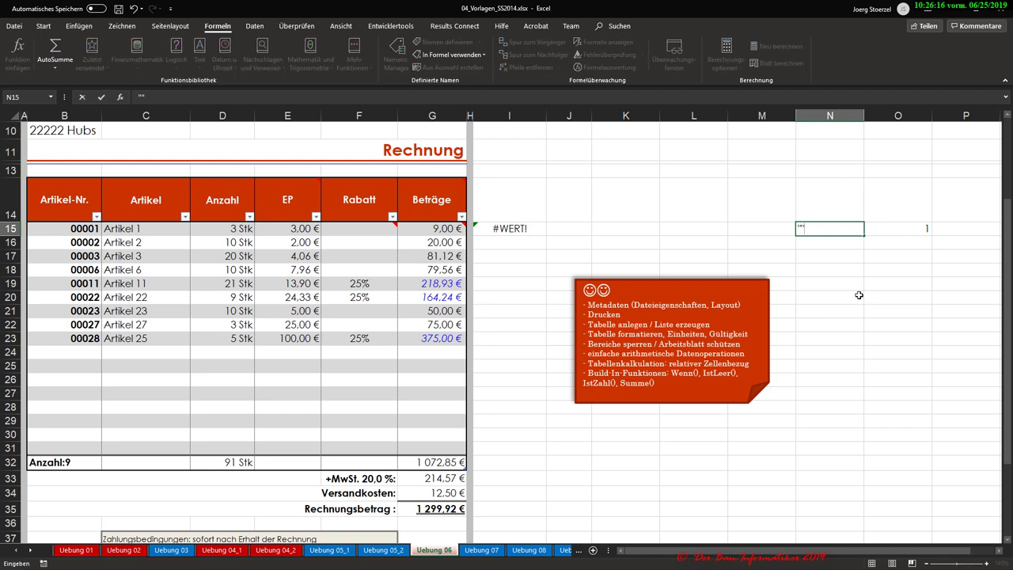
key("Return")
key("Up")
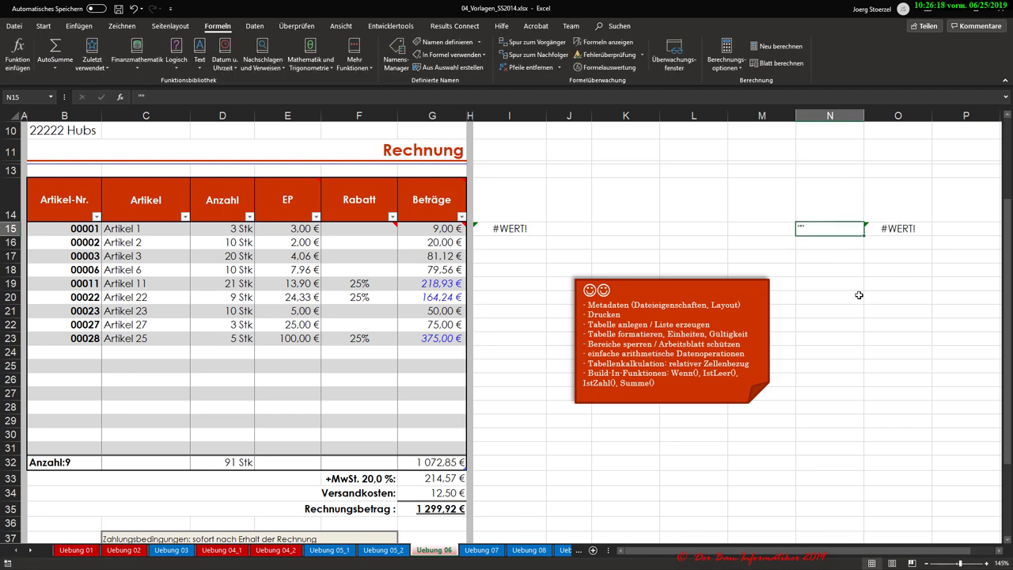
left_click(151, 97)
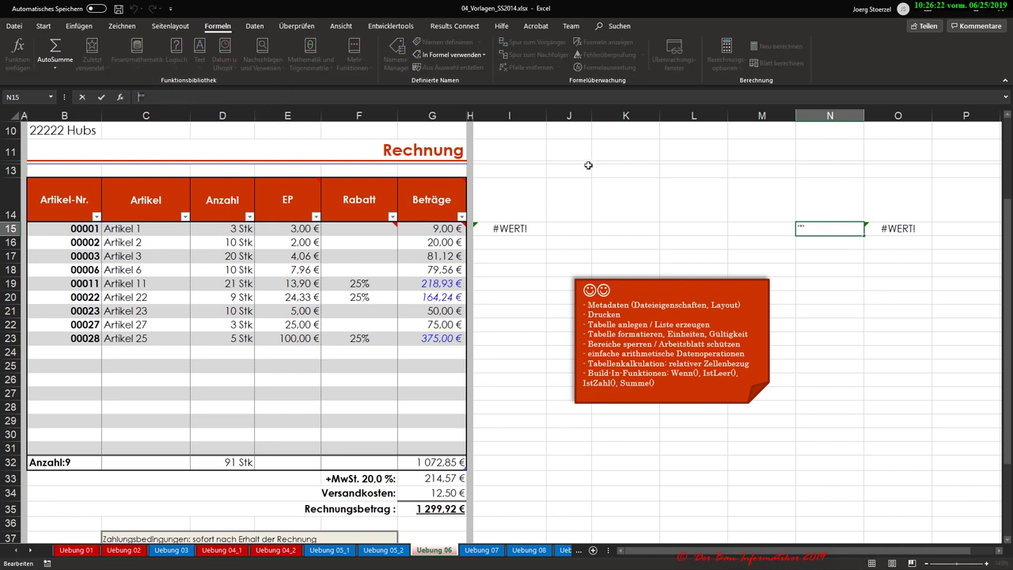
key("BackSpace")
key("BackSpace")
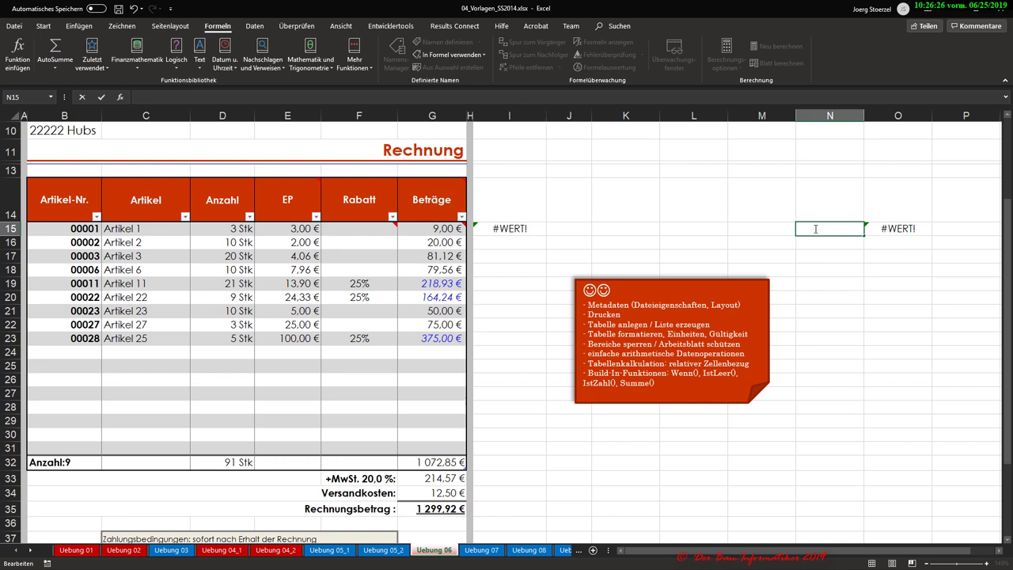
type("=")
type("W")
key("BackSpace")
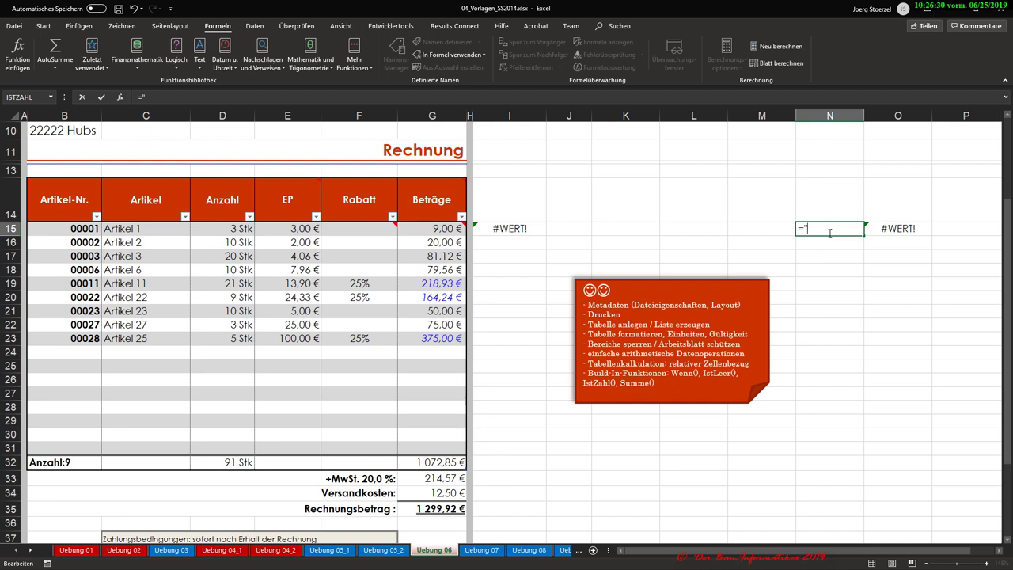
key("BackSpace")
key("Return")
Step: Compare O15's #WERT! result with the discount formula in I15
right_click(830, 229)
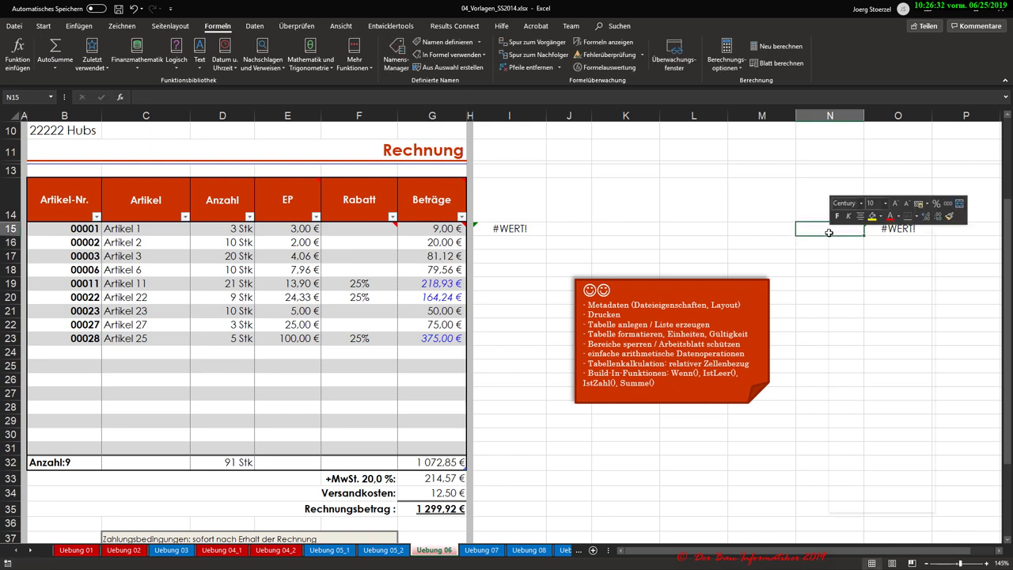
key("Escape")
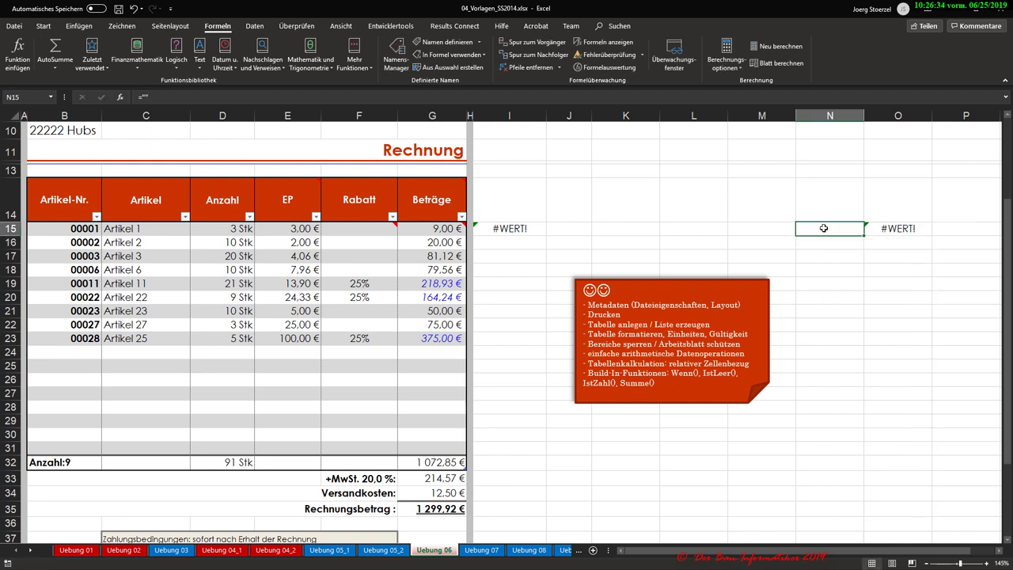
left_click(139, 97)
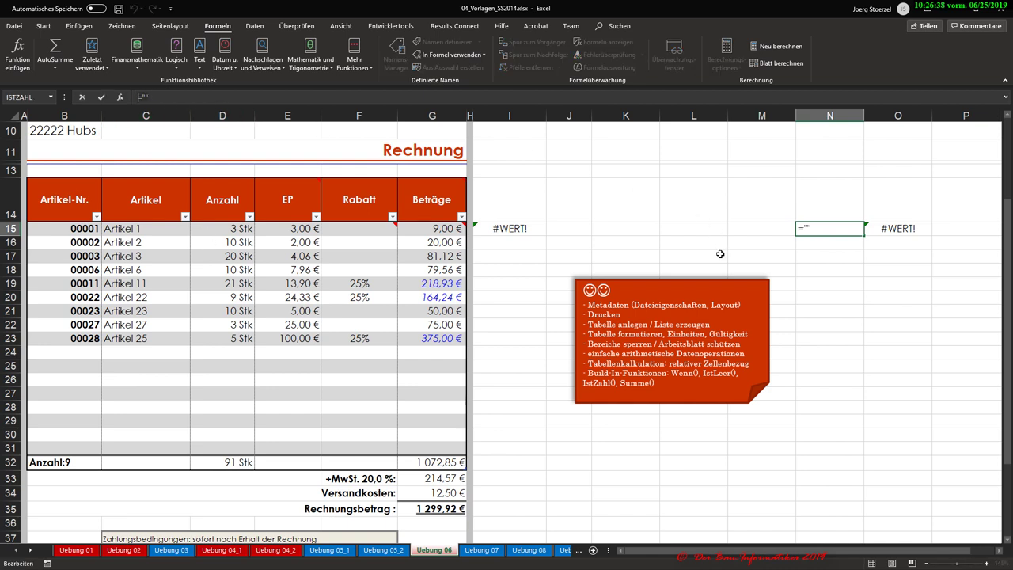
left_click(892, 228)
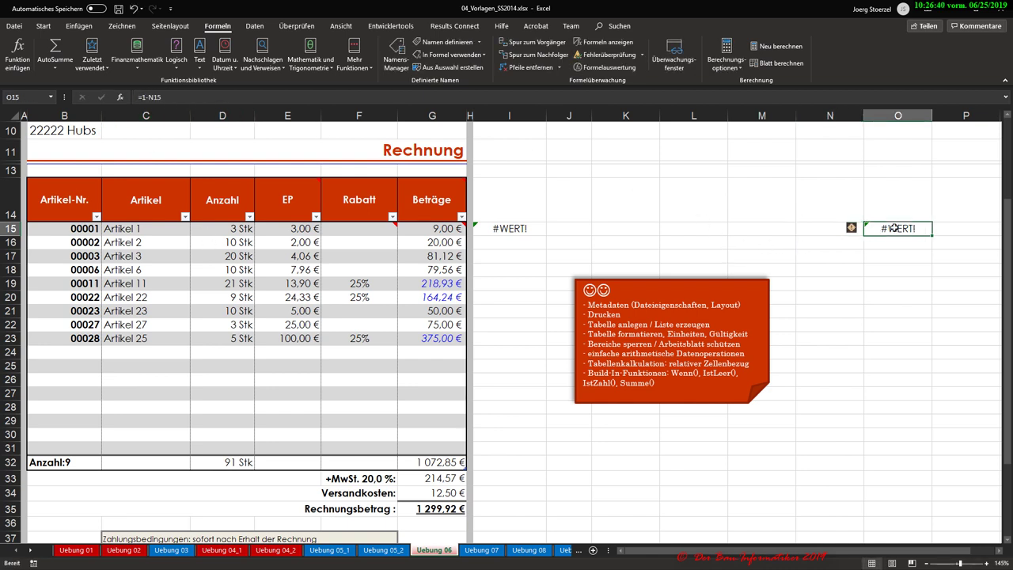
left_click(495, 230)
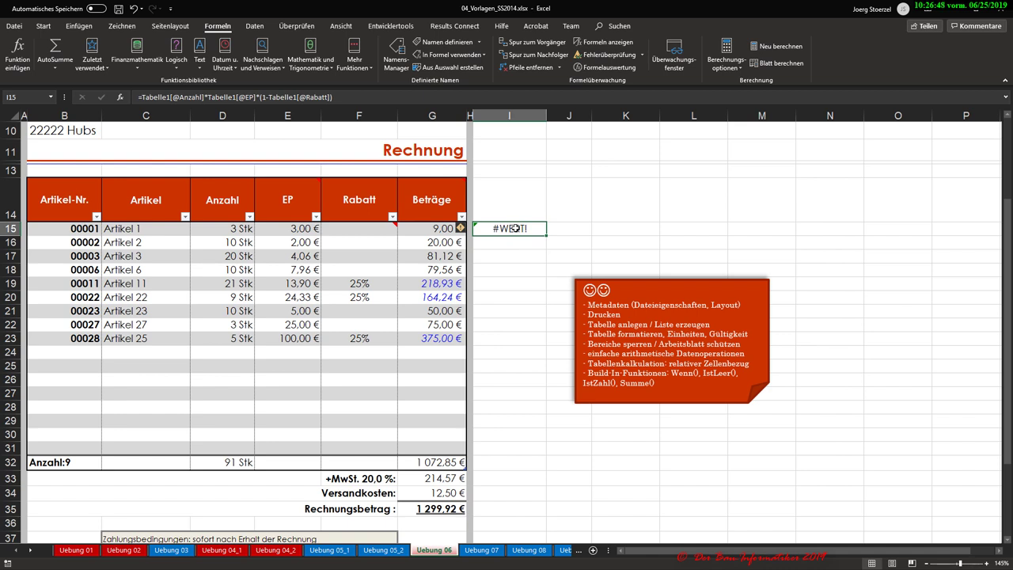
left_click(259, 97)
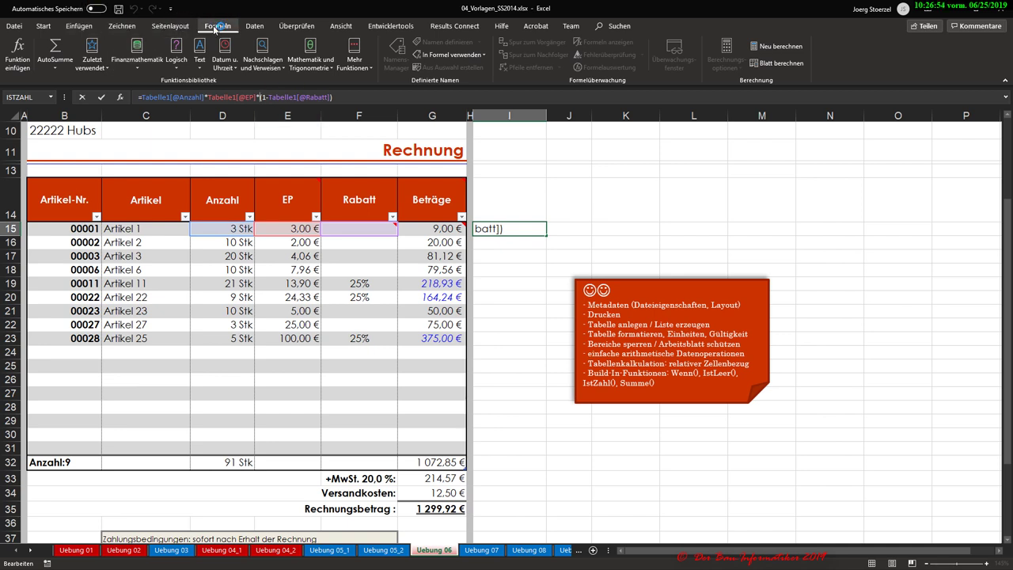
left_click(175, 66)
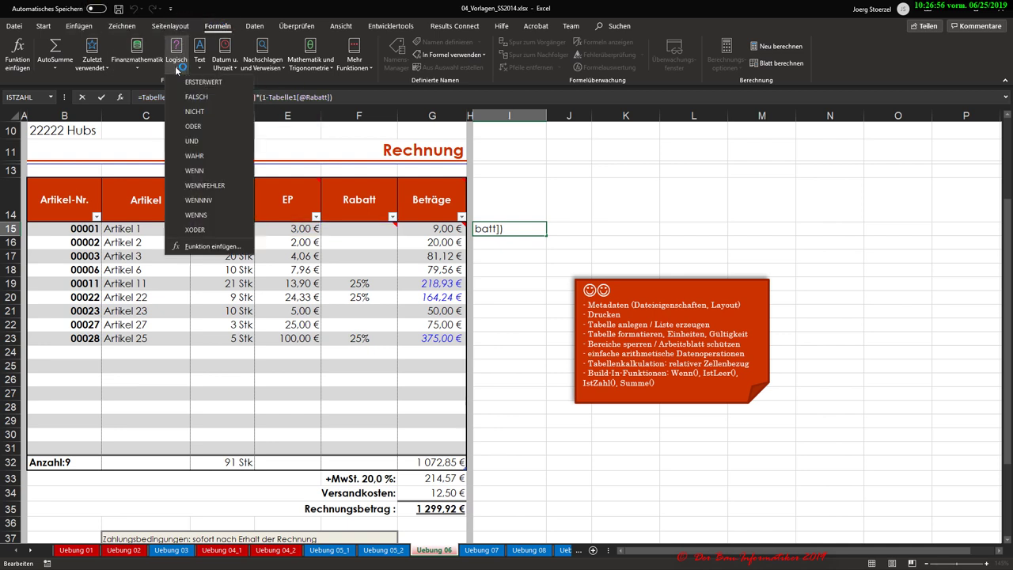
left_click(349, 97)
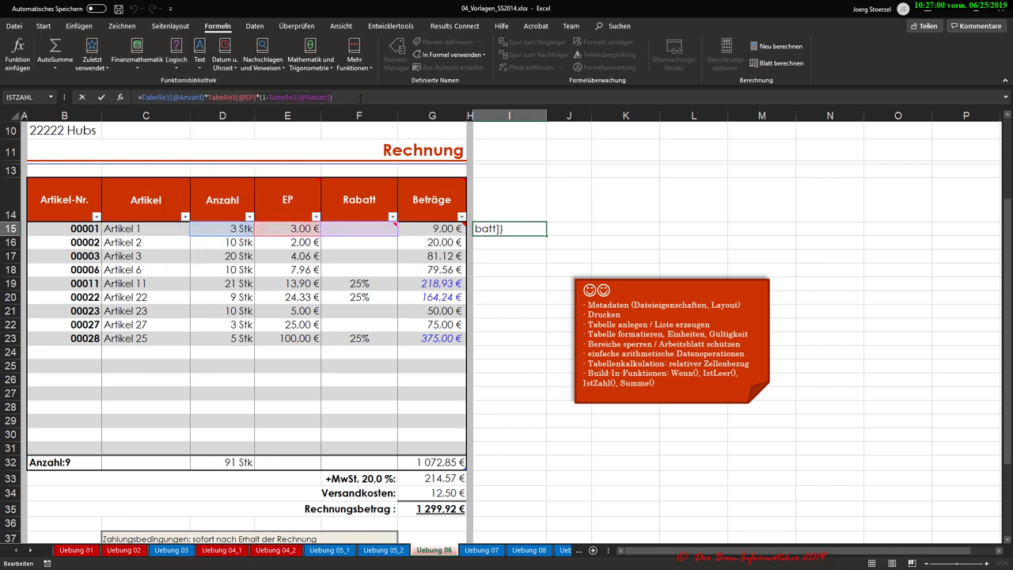
key("BackSpace")
key("BackSpace")
key("BackSpace")
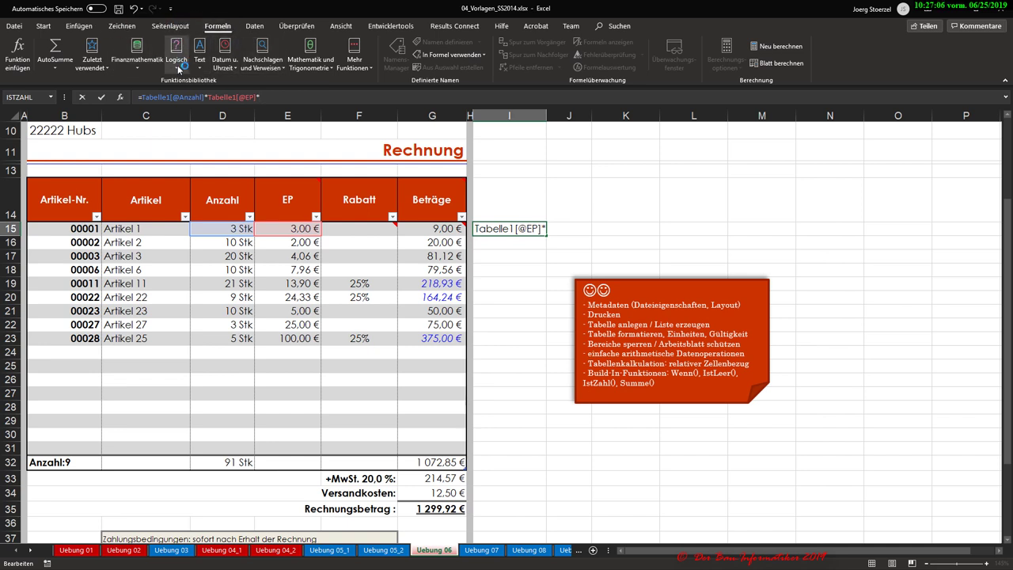
left_click(176, 61)
left_click(200, 186)
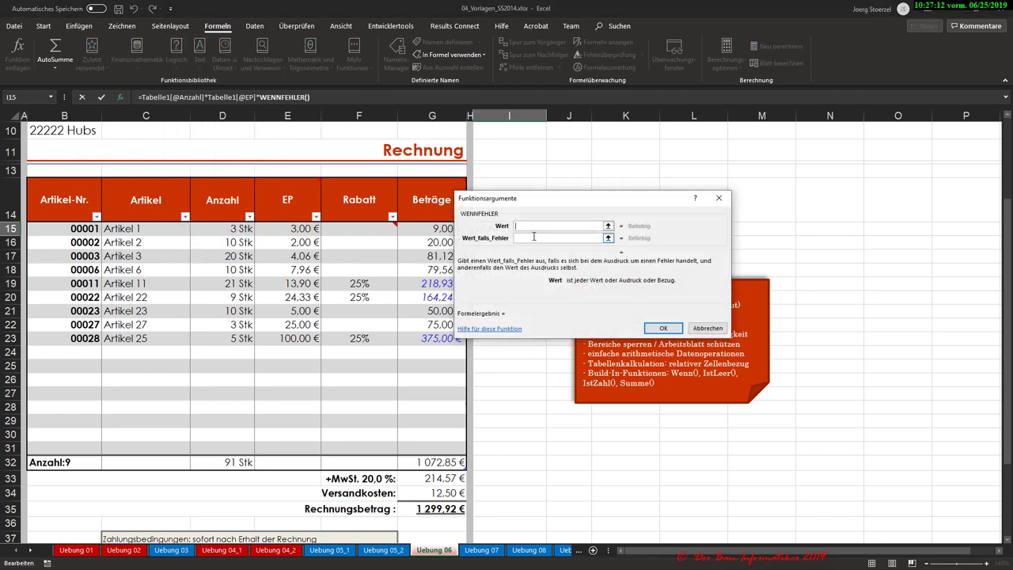
type("(1-Tabelle1[@Rabatt])")
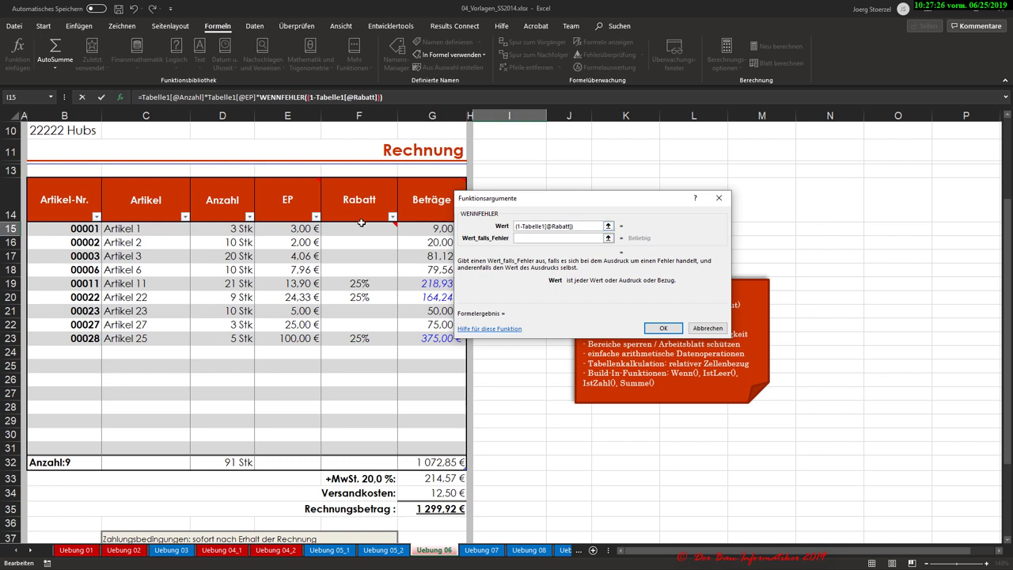
left_click(522, 237)
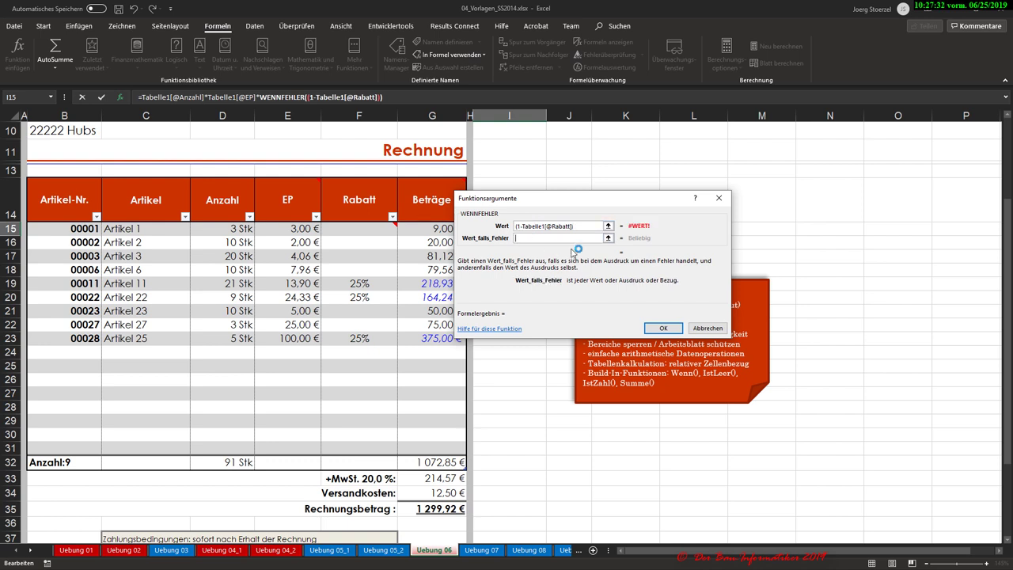
type(";1")
Step: Confirm the WENNFEHLER formula and fill it from I15 down to I26
left_click(663, 328)
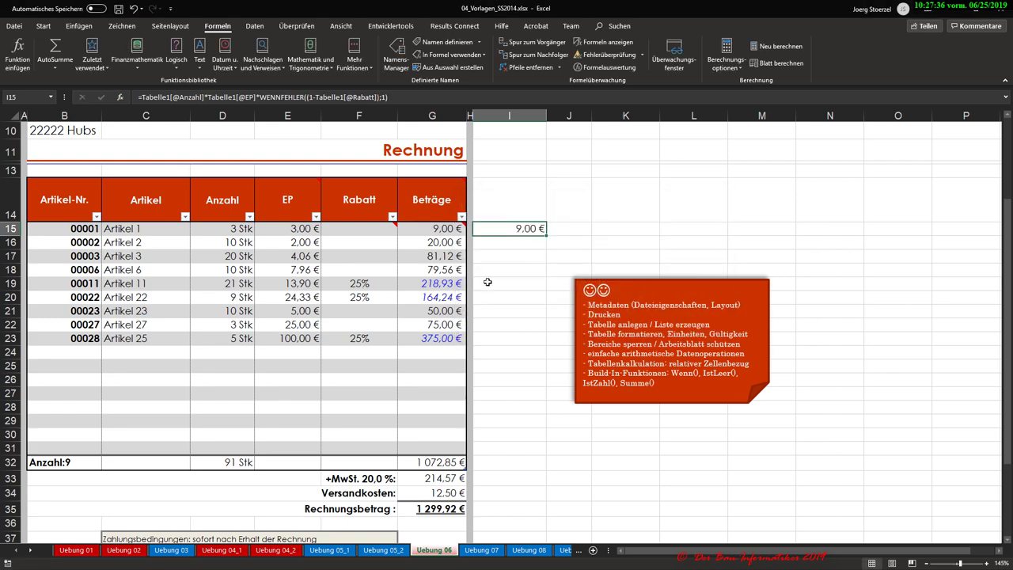
left_click_drag(546, 235, 535, 381)
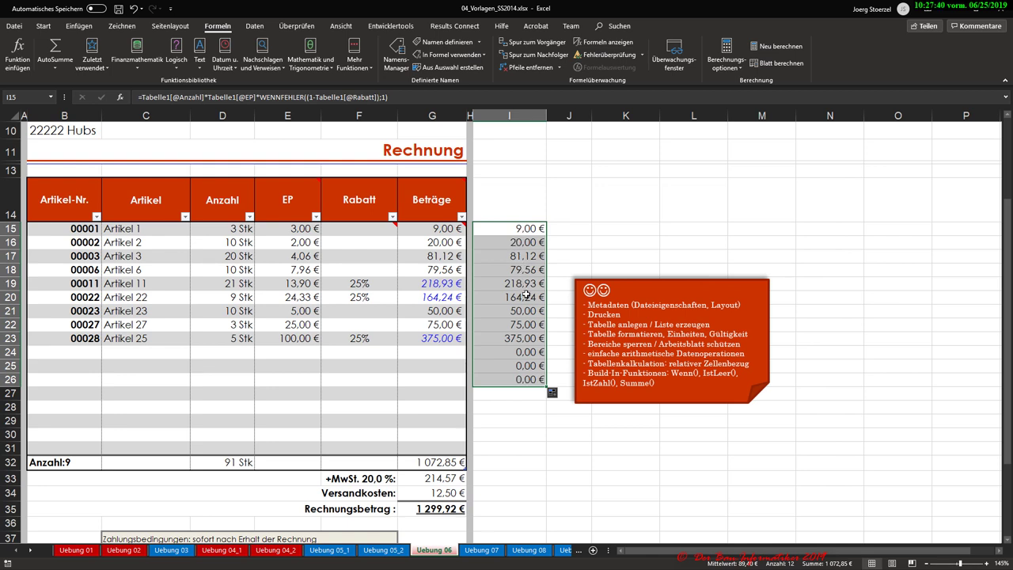
left_click(513, 340)
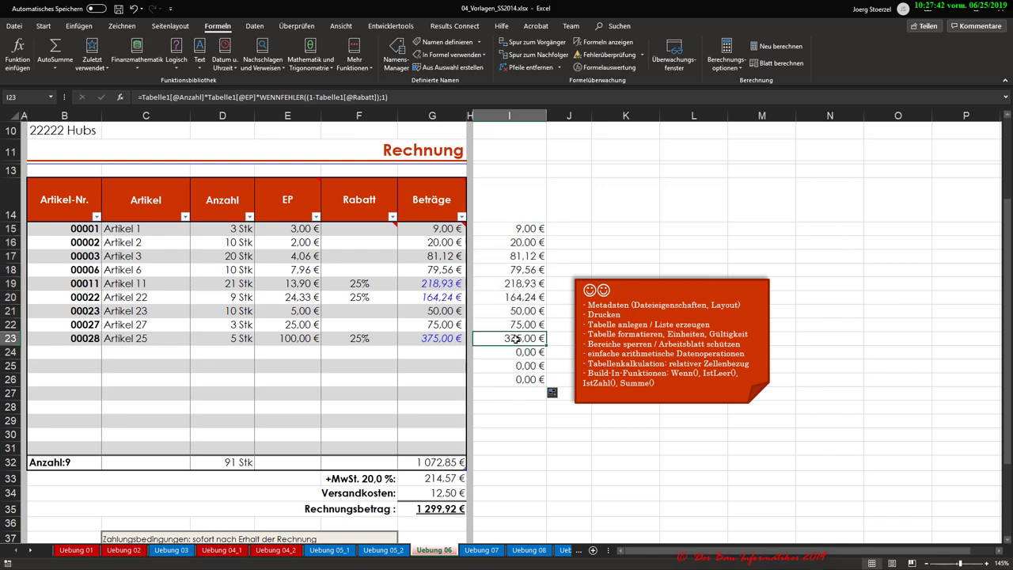
key("Up")
key("Up")
key("Up")
key("Up")
key("Up")
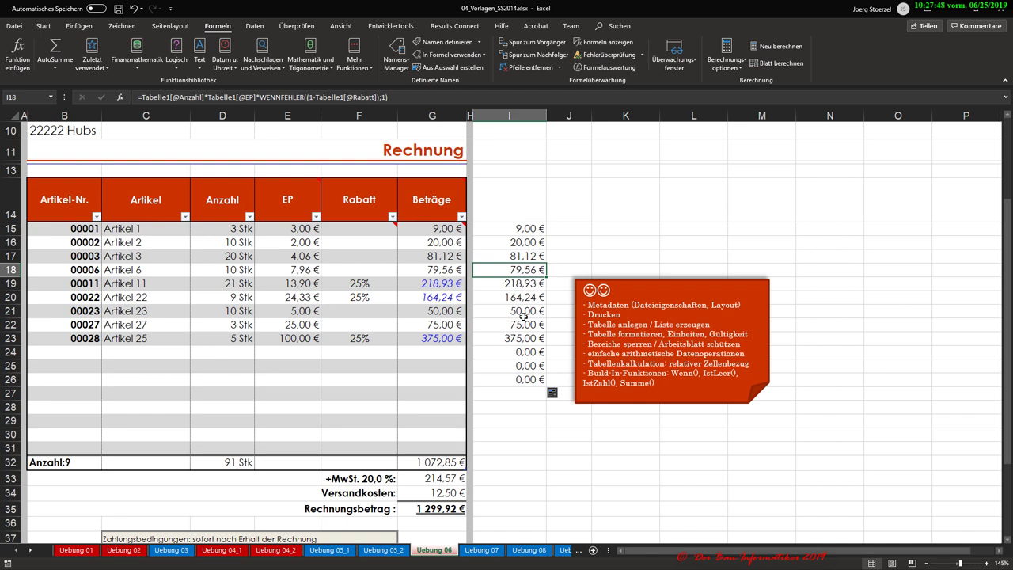
Step: Check column I results like I17, I20 and I23 against the Beträge formulas in G15 and G22
left_click(526, 231)
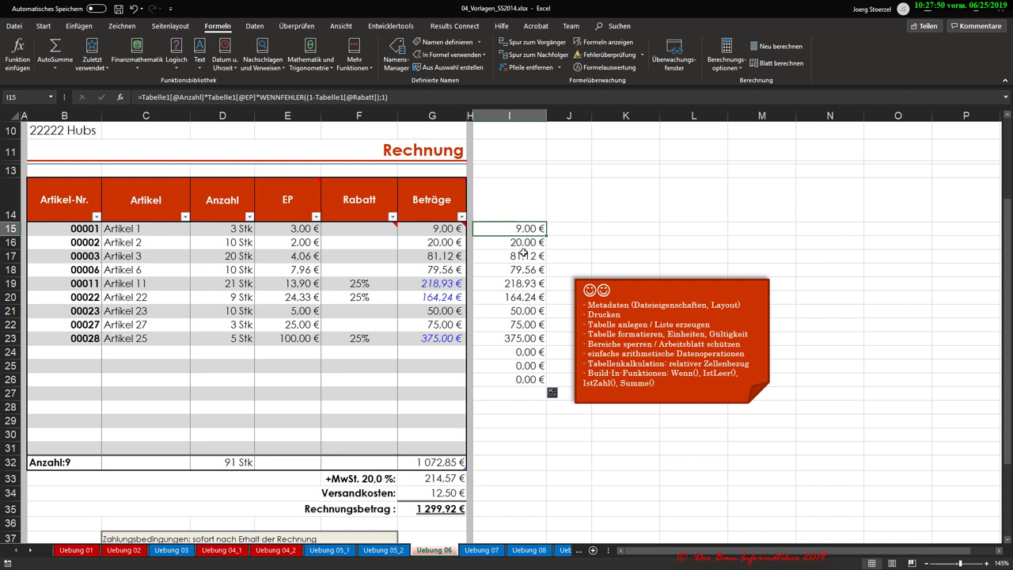
left_click(523, 253)
left_click(521, 270)
left_click(519, 297)
left_click(518, 311)
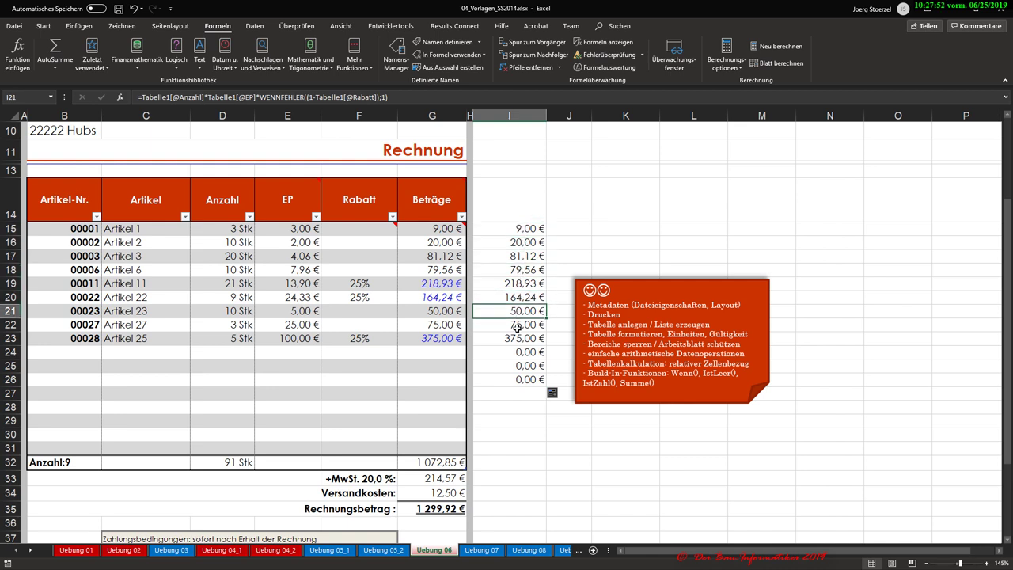
left_click(516, 338)
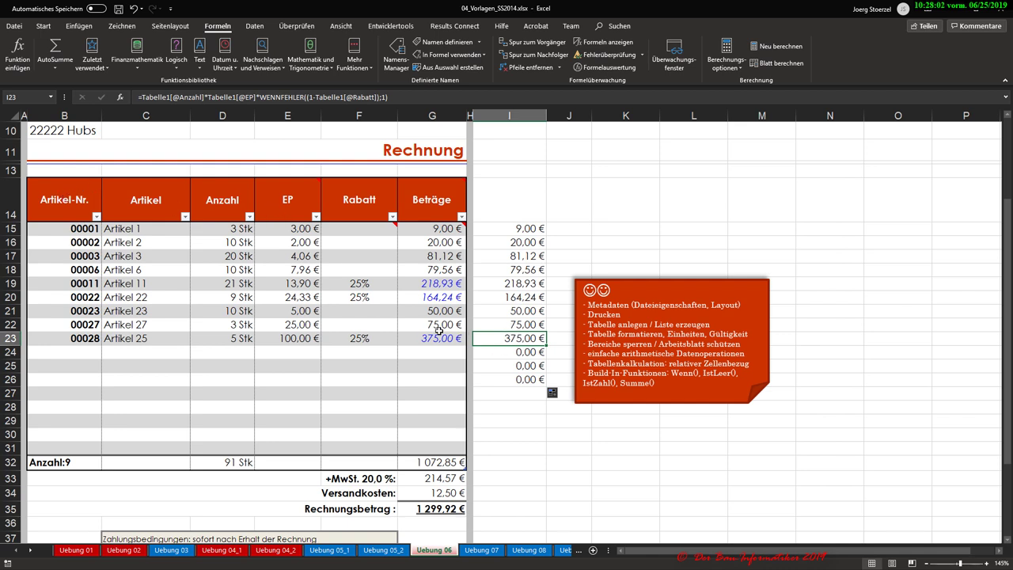
left_click(438, 331)
left_click(517, 297)
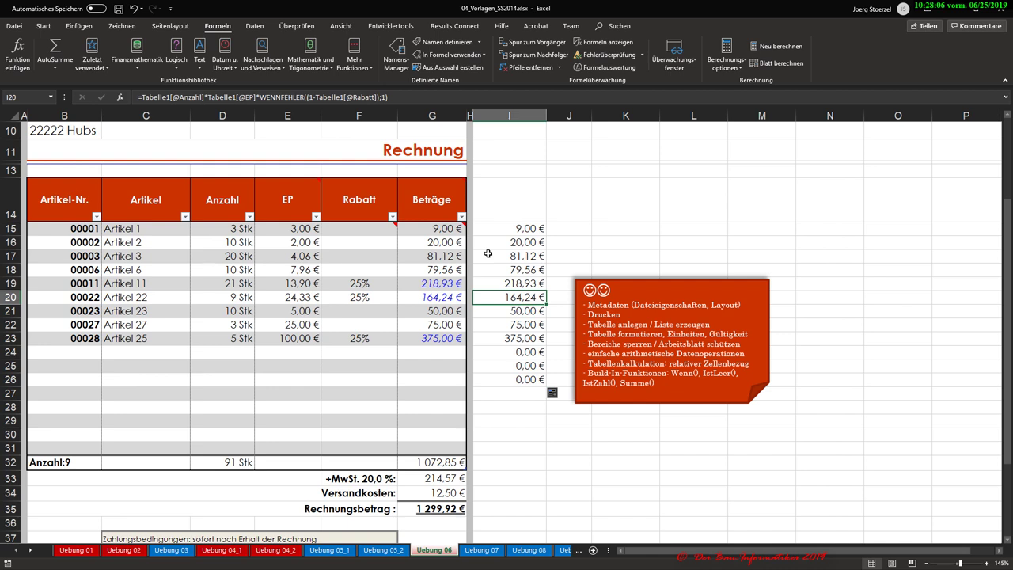
left_click(438, 229)
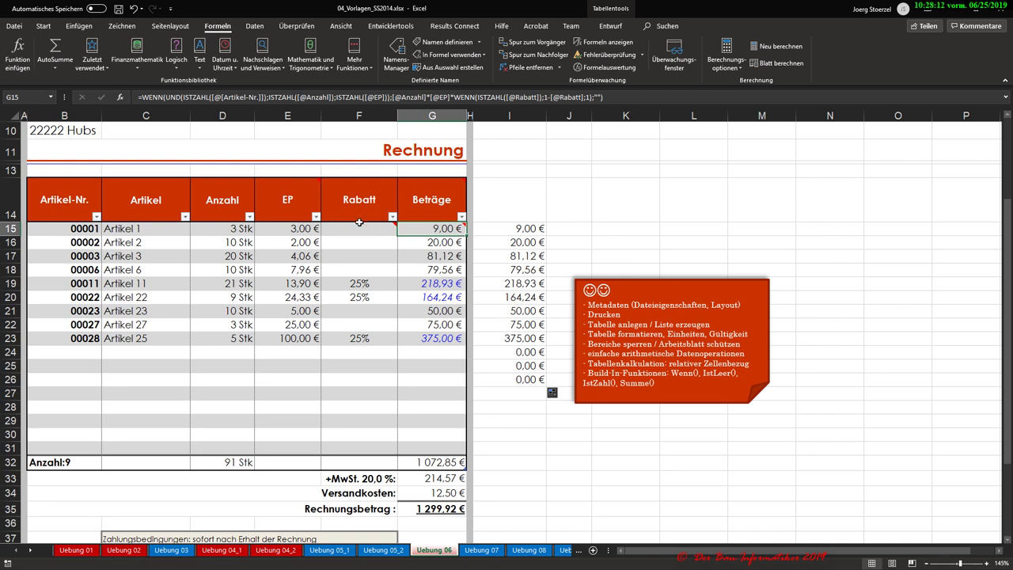
mouse_move(358, 222)
left_click(526, 231)
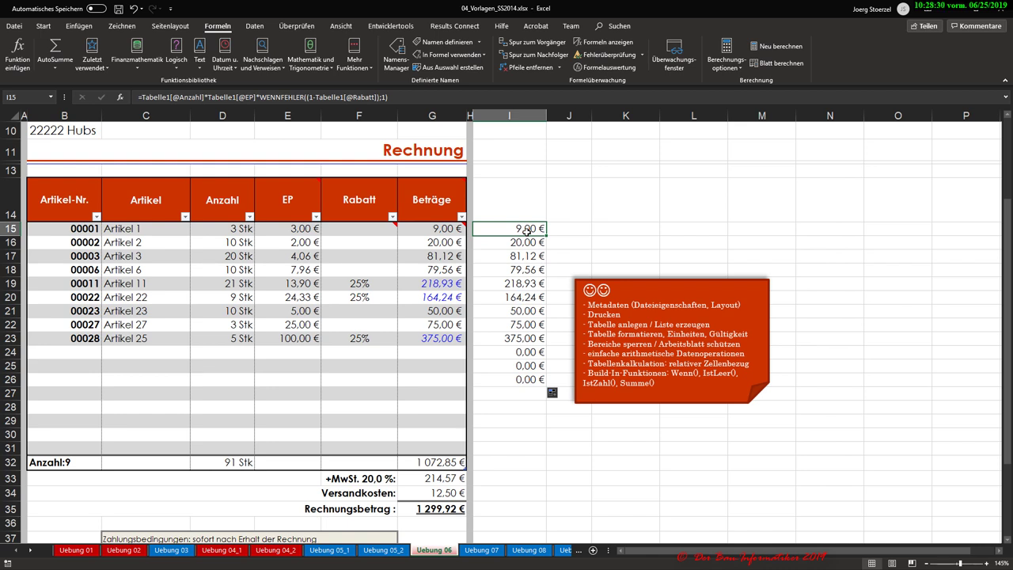
Step: Inspect the WENNFEHLER arguments in I15 and I19 and the WENN formula in G19
double_click(527, 231)
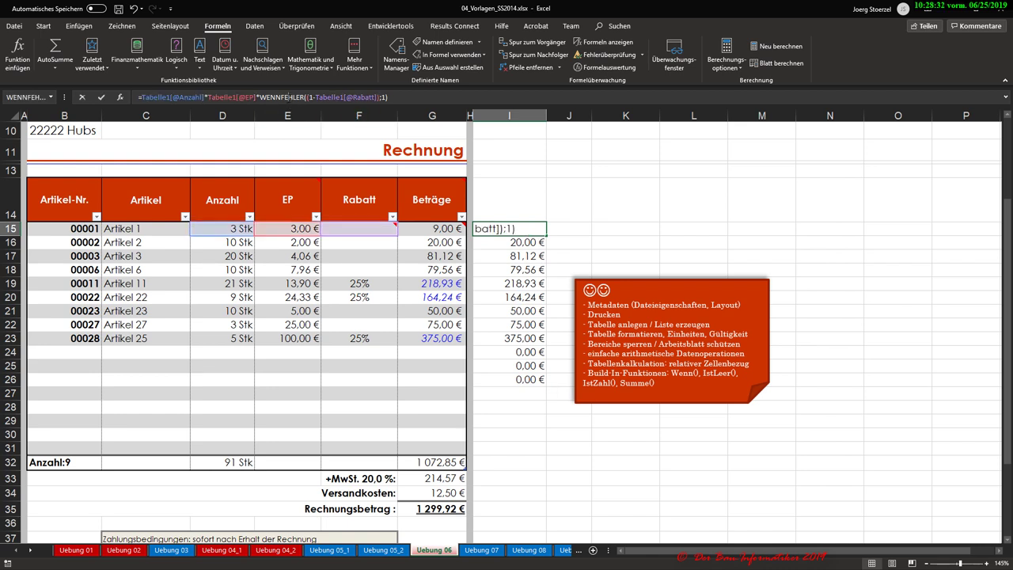
left_click(121, 98)
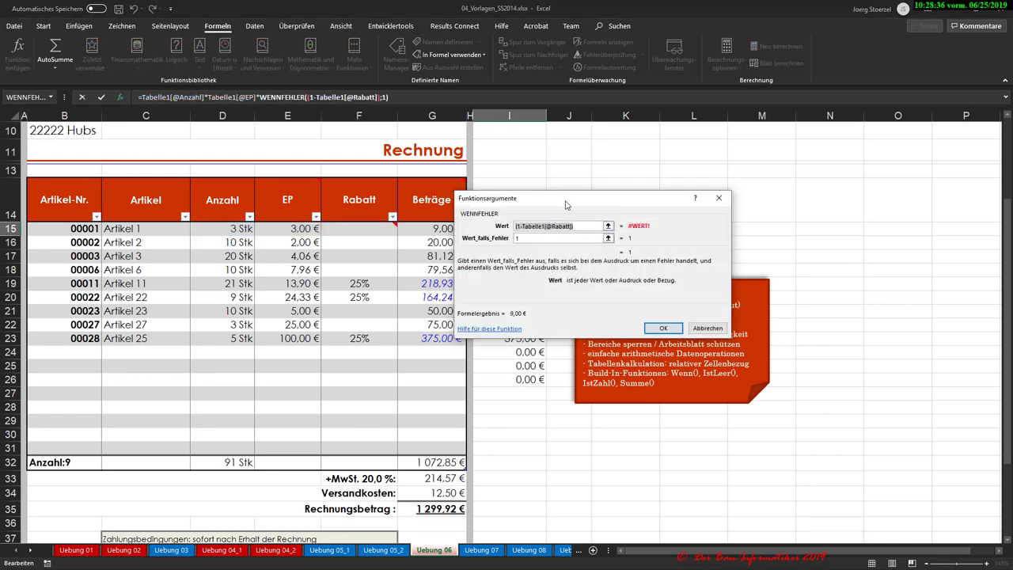
left_click(670, 377)
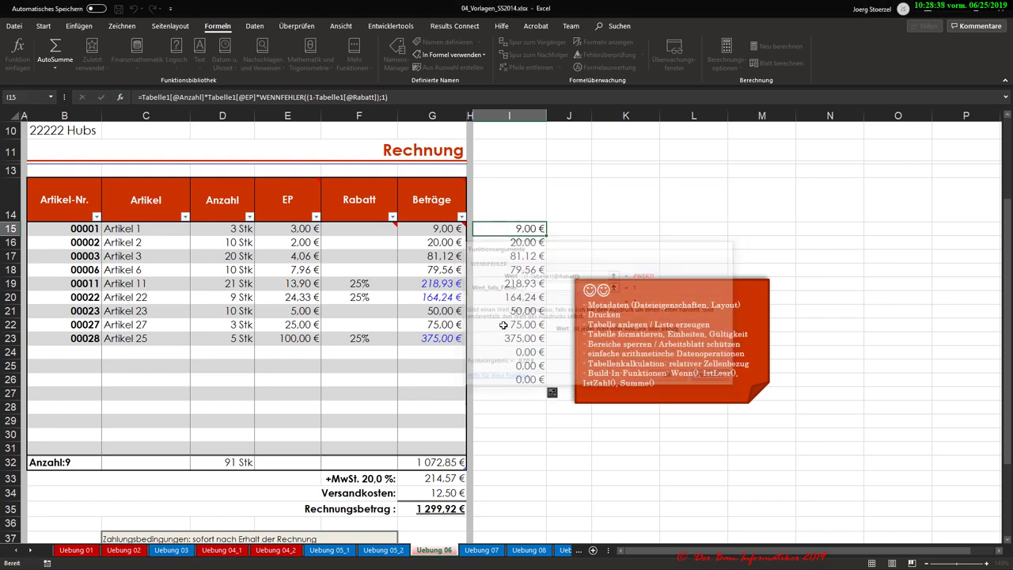
left_click(427, 283)
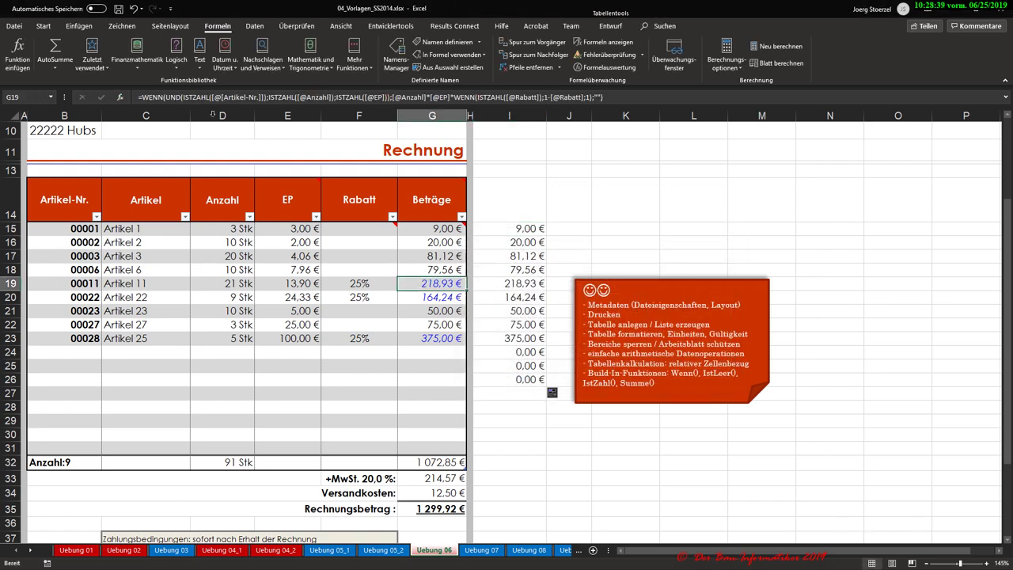
left_click(121, 97)
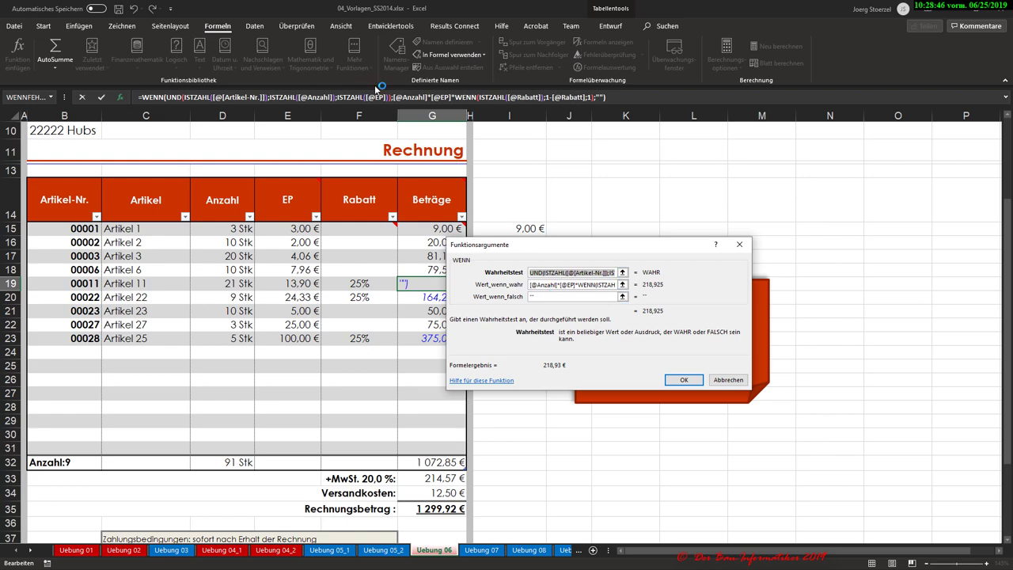
left_click(684, 380)
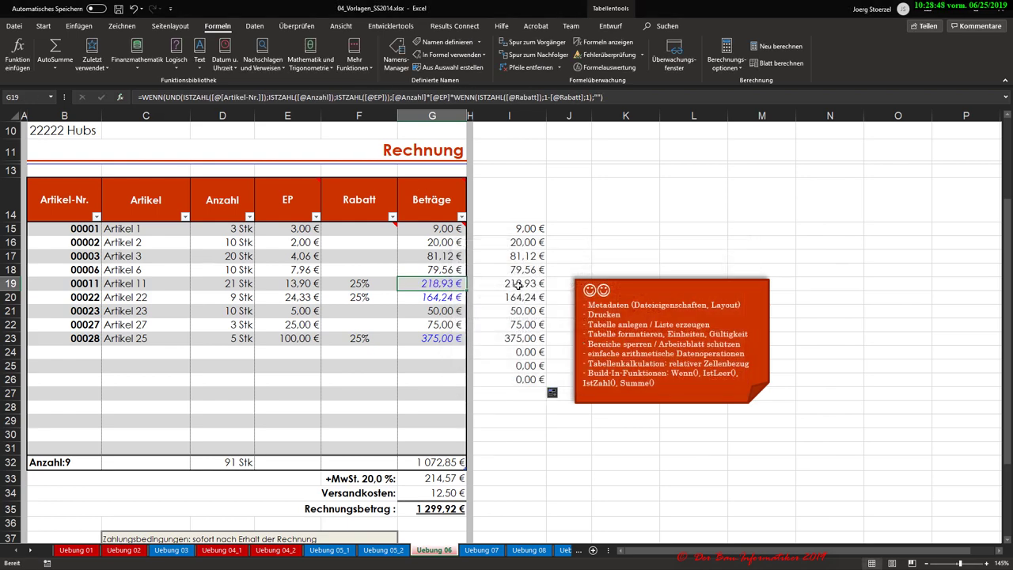
left_click(517, 283)
left_click(119, 96)
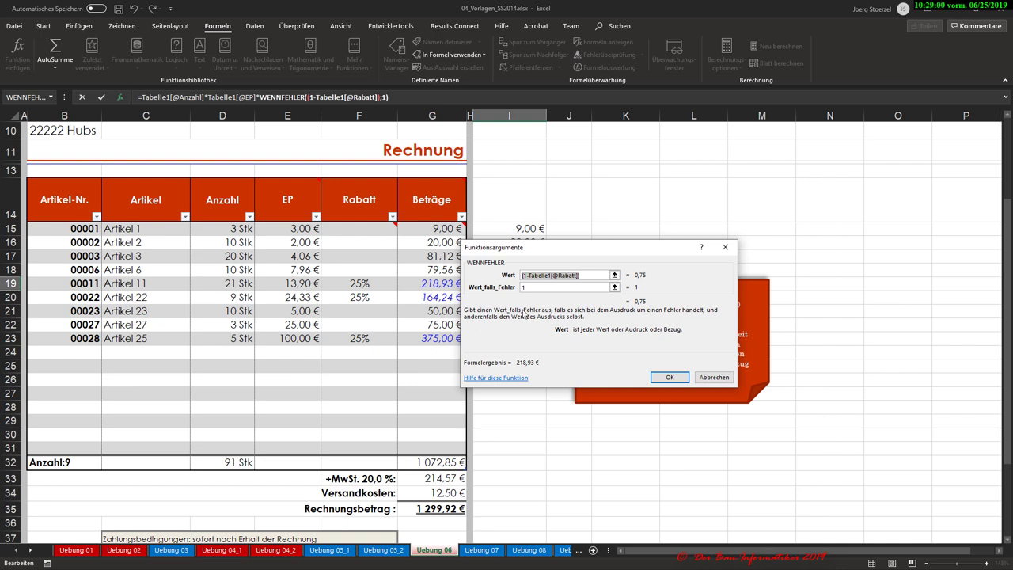
left_click(547, 288)
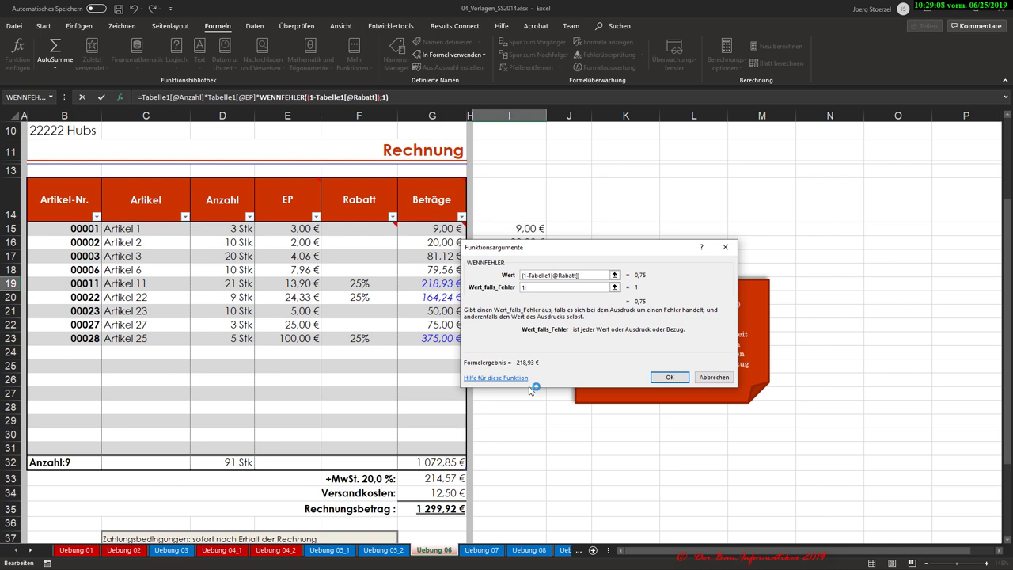
Step: Check G17's amount formula, then delete the test values from column I
left_click(670, 377)
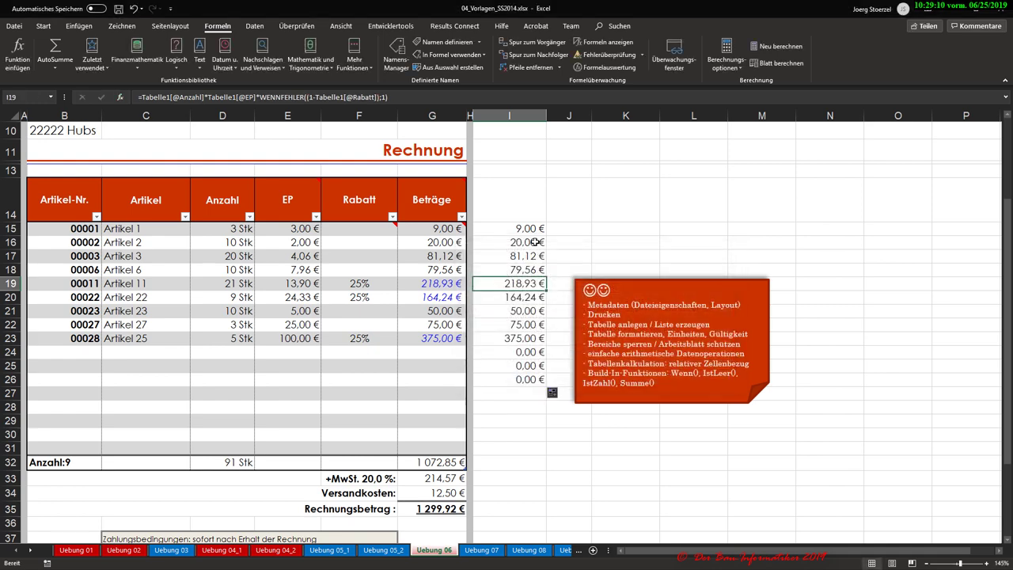
left_click(435, 255)
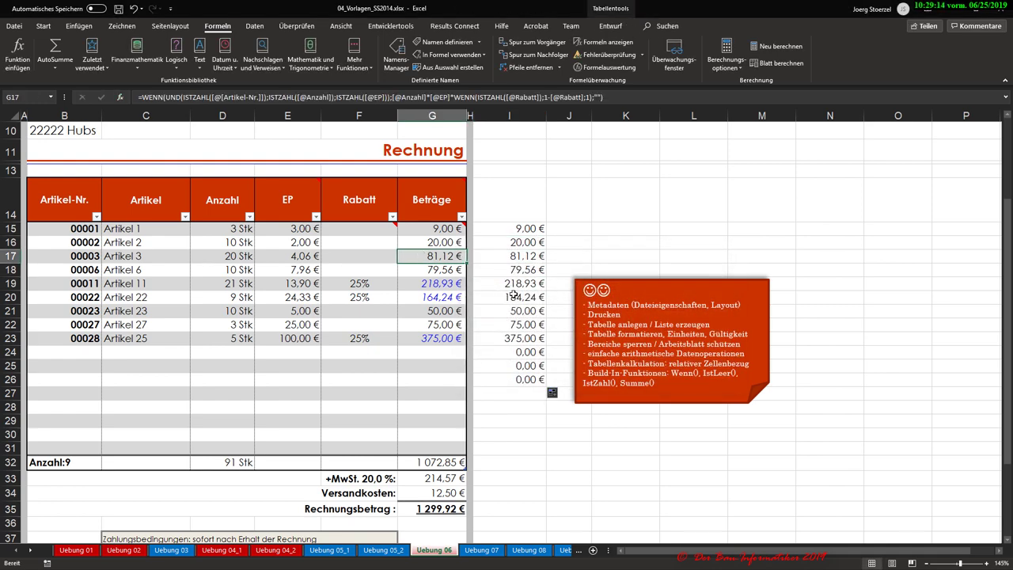
scroll(514, 295, "up", 3)
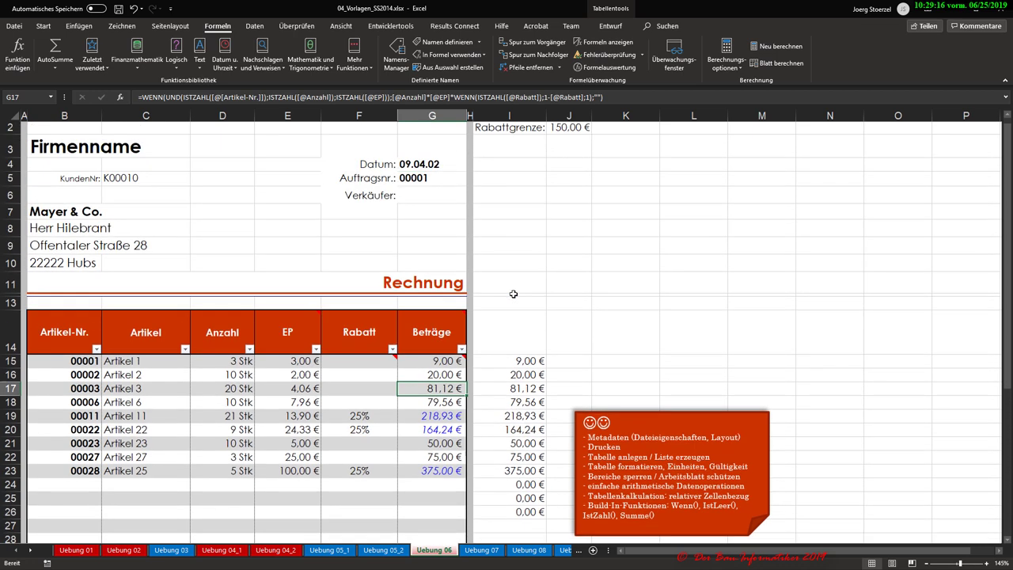
scroll(515, 278, "down", 2)
left_click_drag(515, 276, 527, 446)
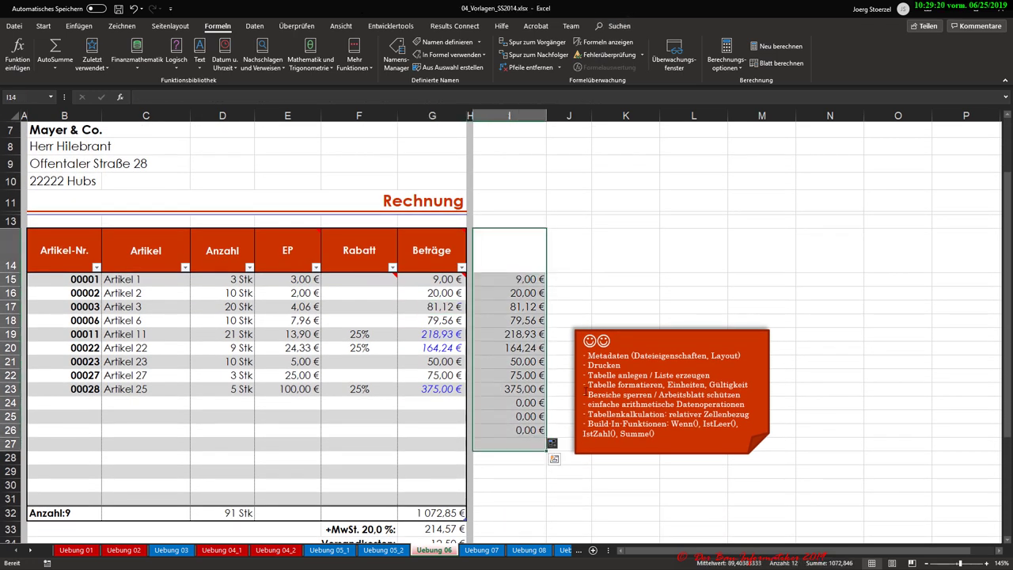
key("Delete")
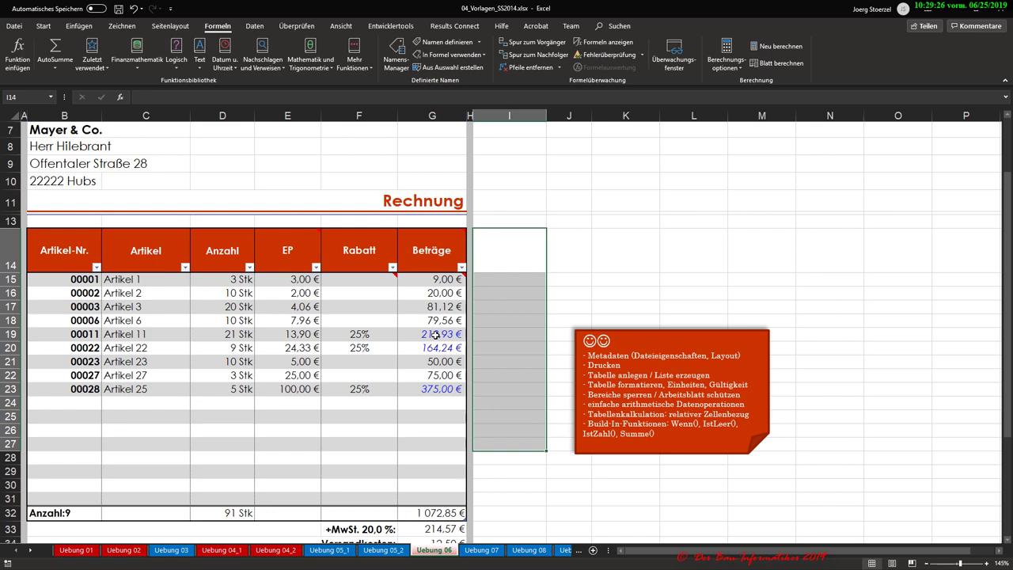
scroll(435, 335, "down", 1)
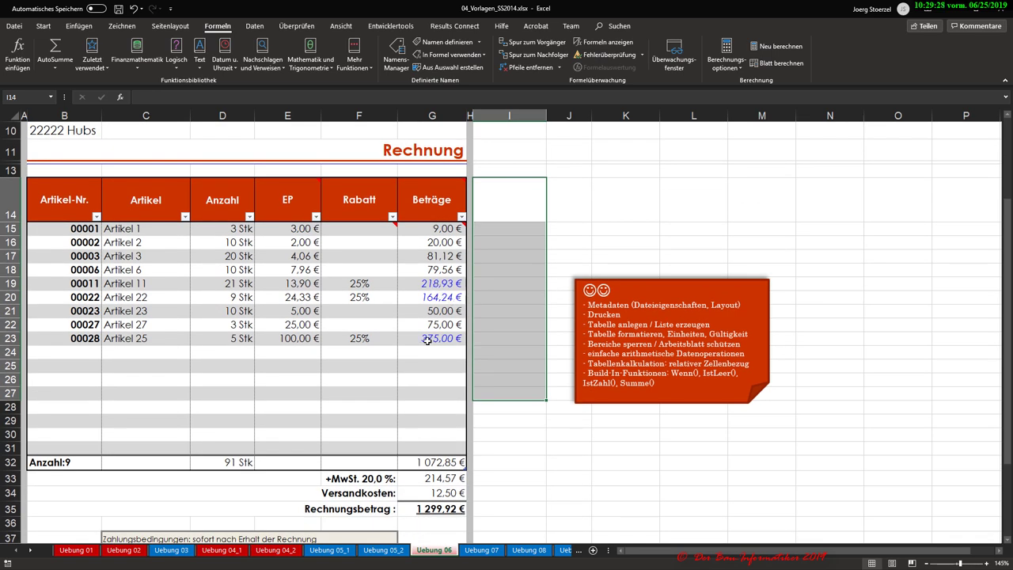
Step: Select G15:G31 and review the ISTZAHL(F15) rule and its format in the Rules Manager
mouse_move(434, 226)
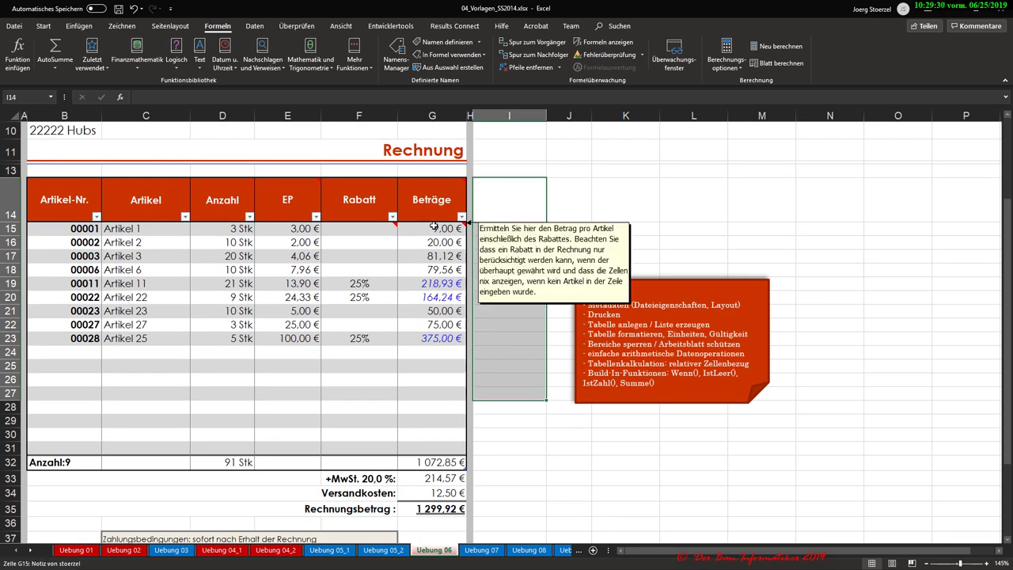
left_click_drag(434, 227, 431, 448)
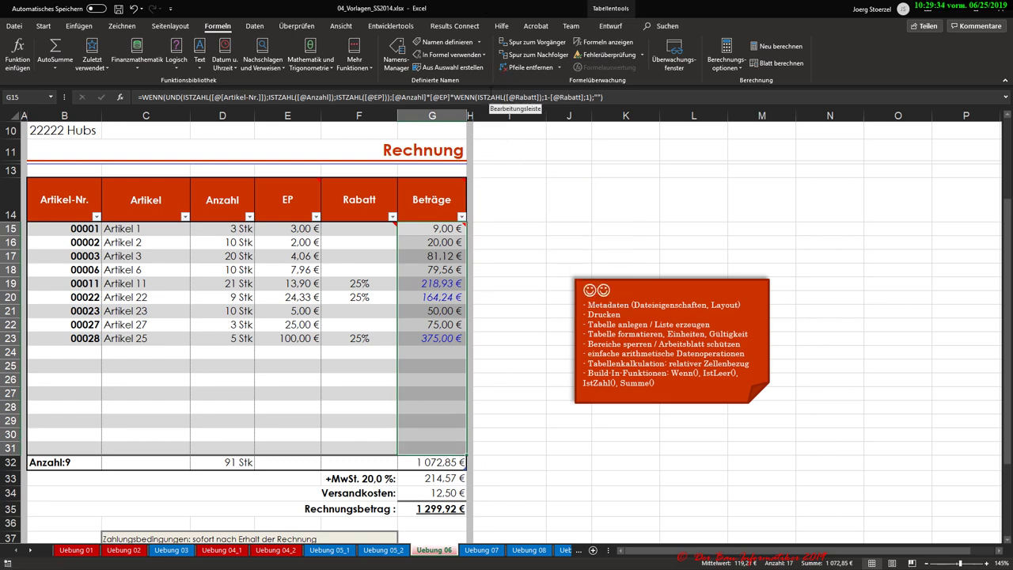
left_click(43, 25)
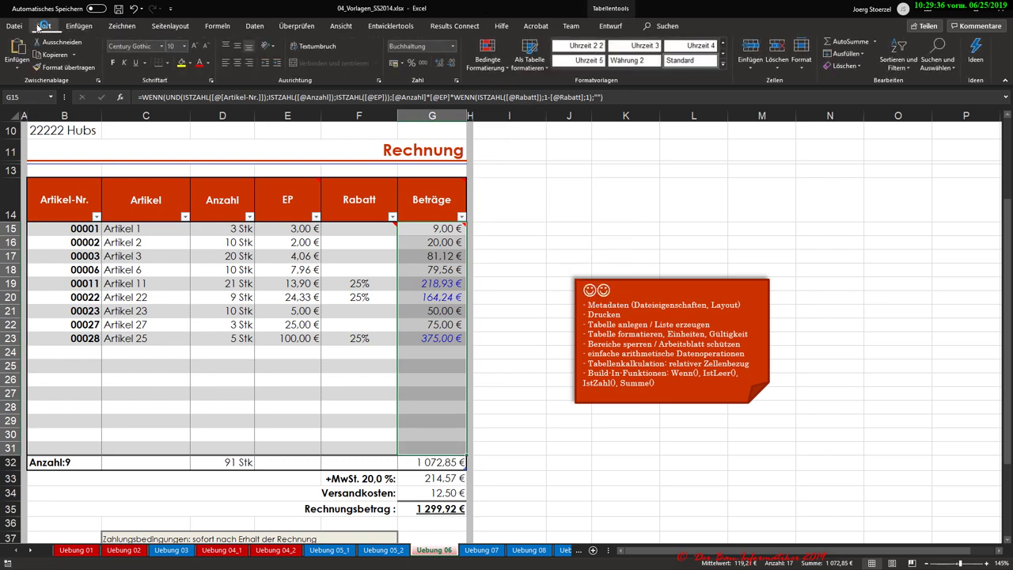
left_click(505, 69)
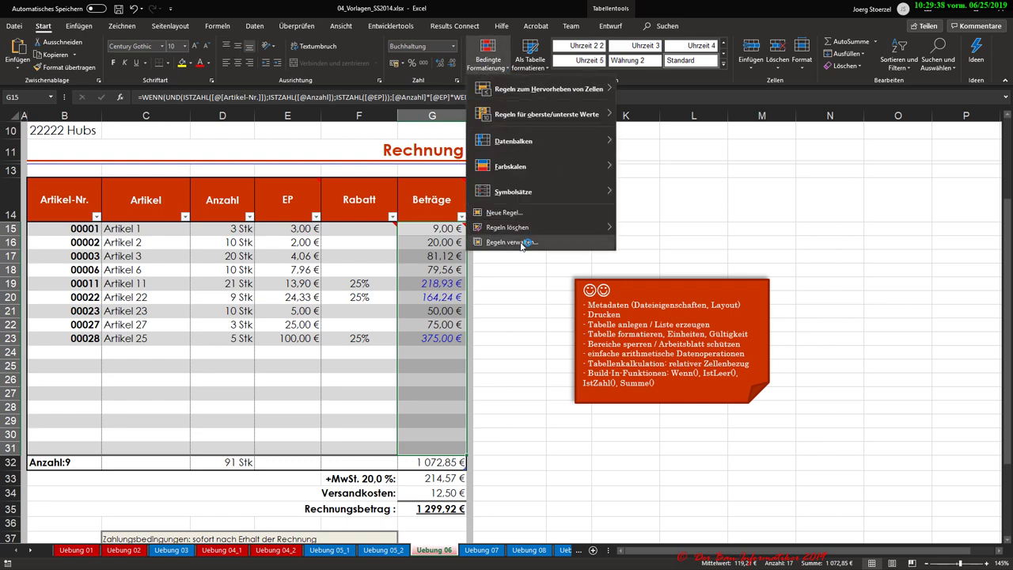
left_click(521, 241)
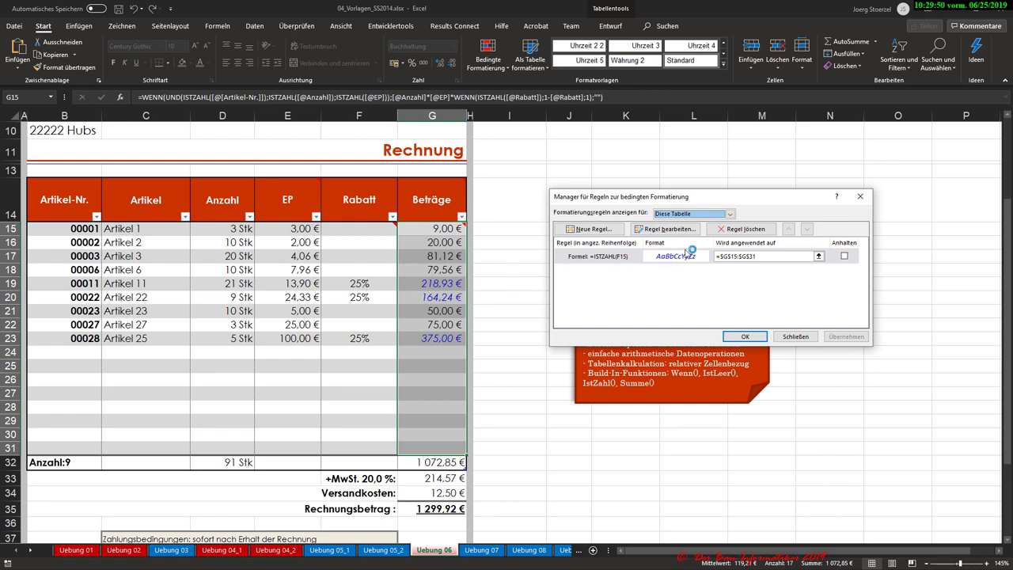
left_click(614, 257)
left_click(683, 229)
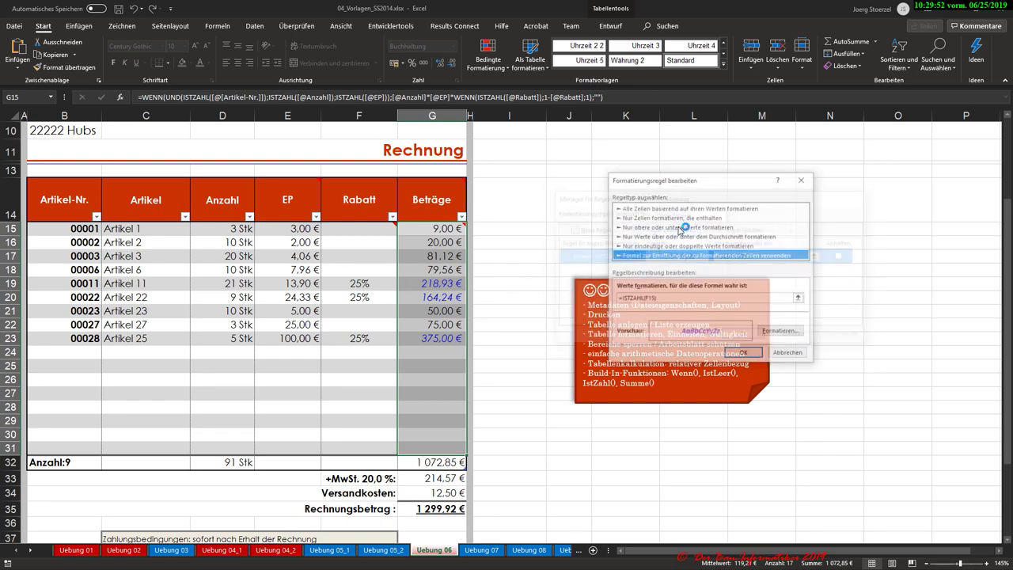
left_click(671, 297)
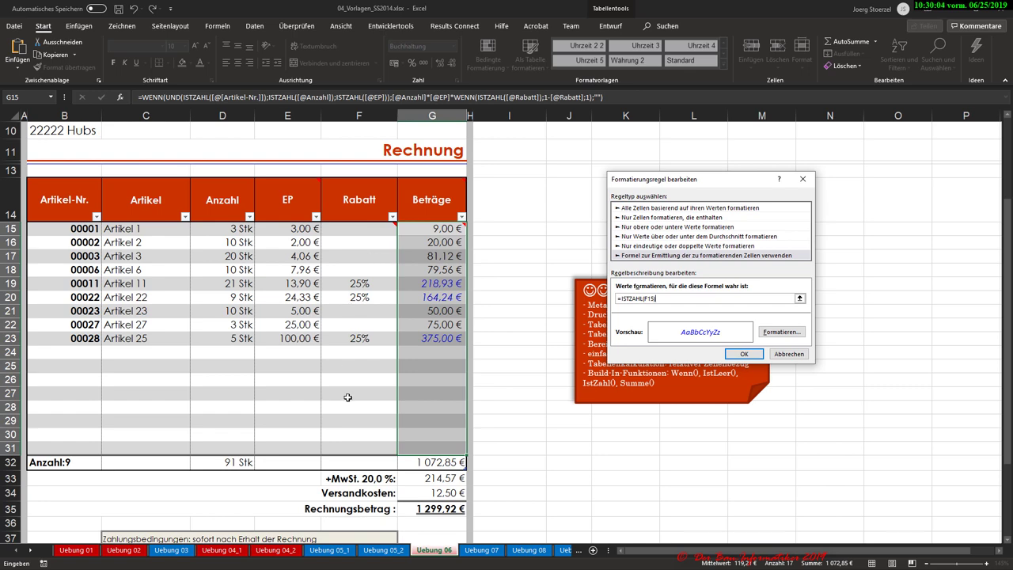
left_click(777, 333)
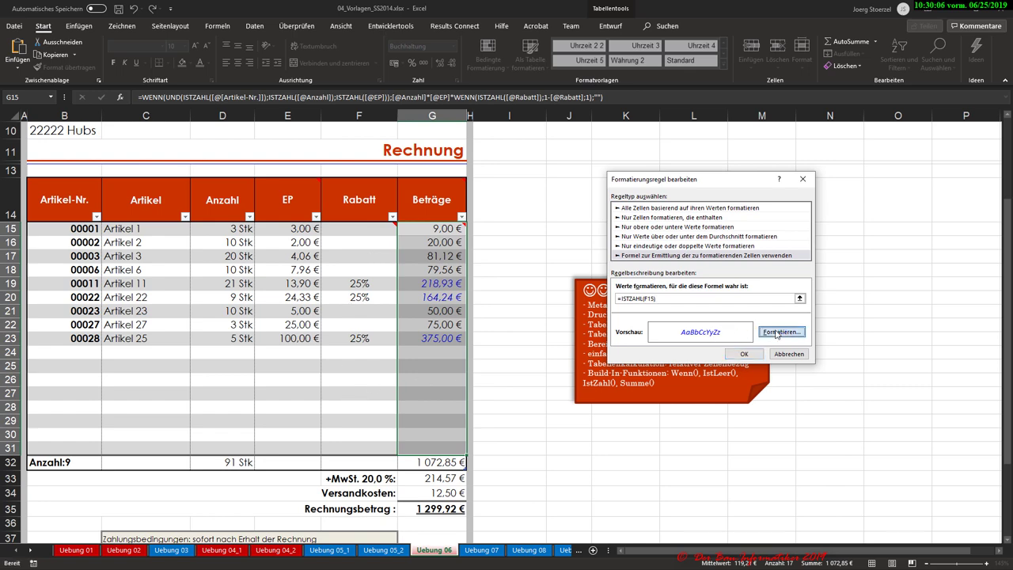
left_click(846, 369)
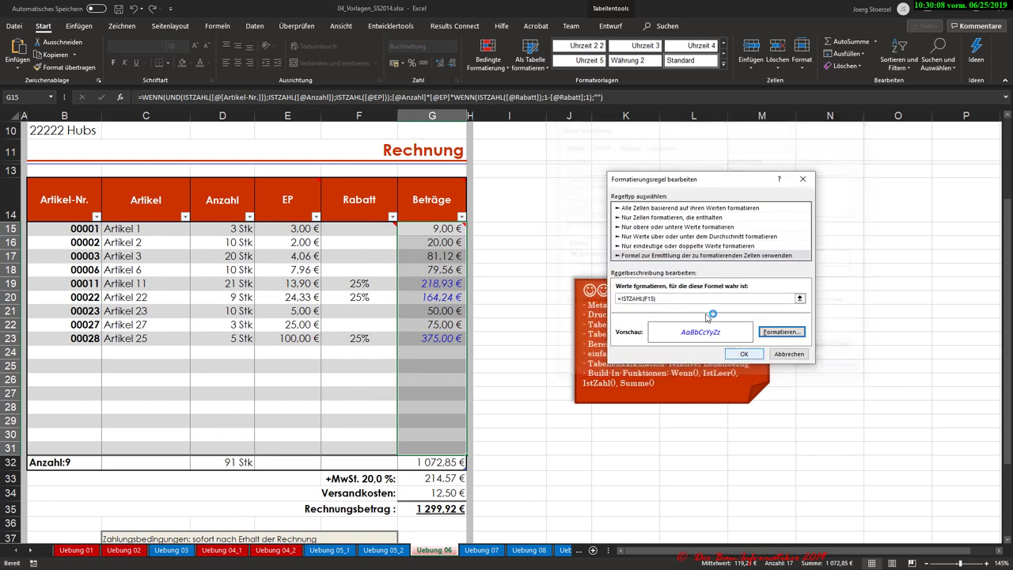
left_click(789, 354)
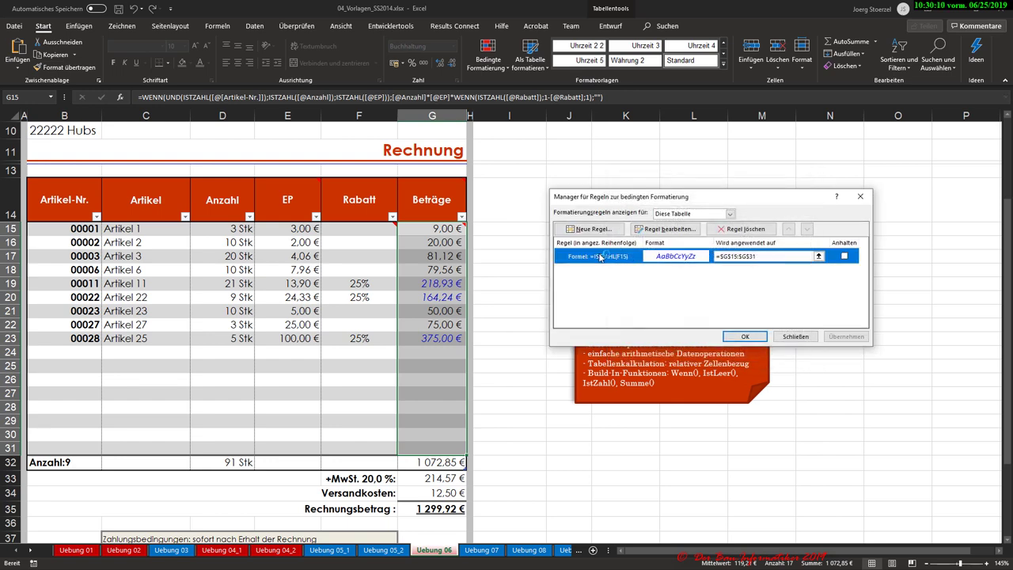
Step: Delete the ISTZAHL(F15) rule and apply the change
left_click(758, 231)
left_click(744, 337)
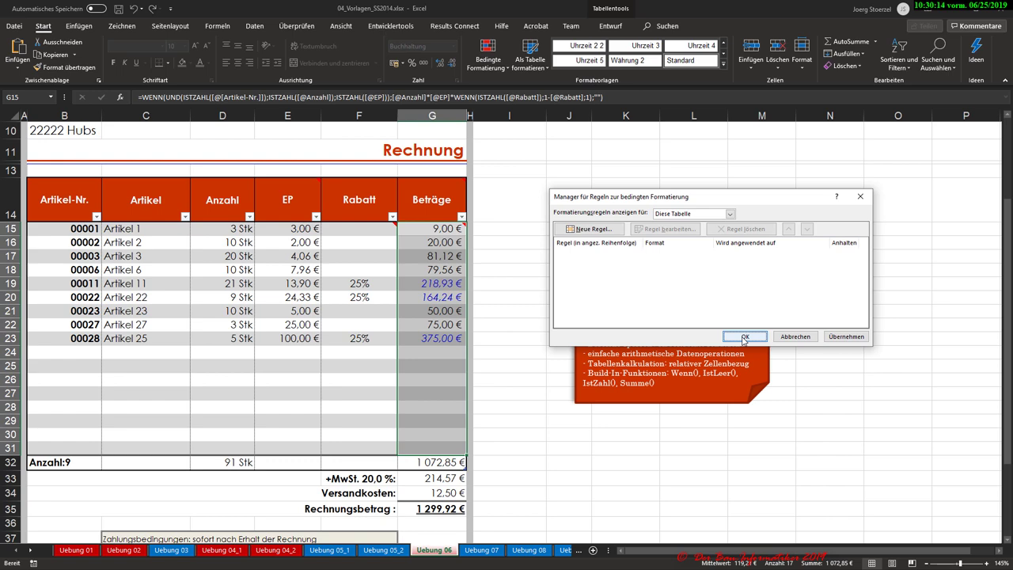
left_click(846, 336)
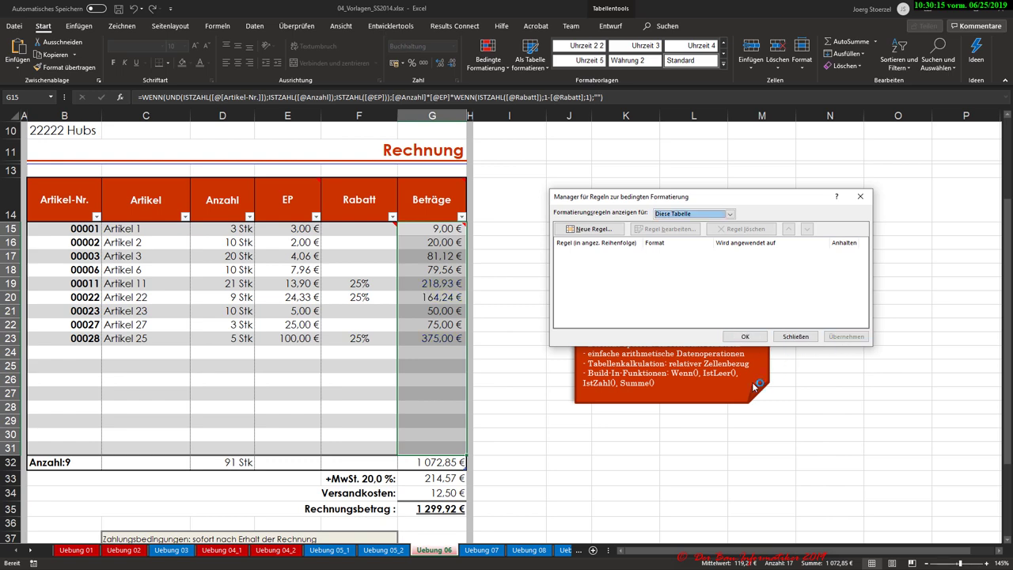
Step: Start a new conditional-format rule of the formula-based type
left_click(568, 228)
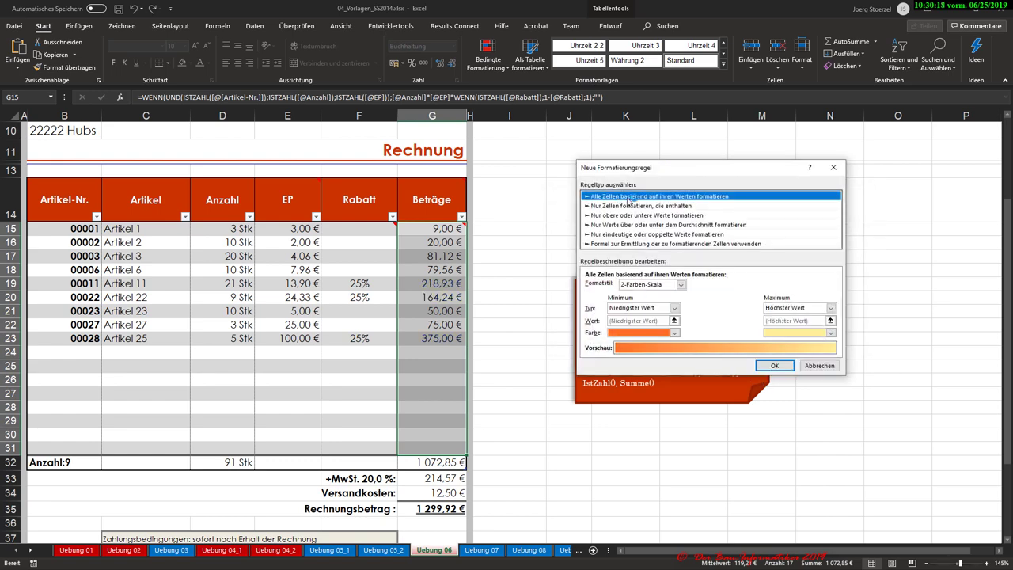
left_click(629, 207)
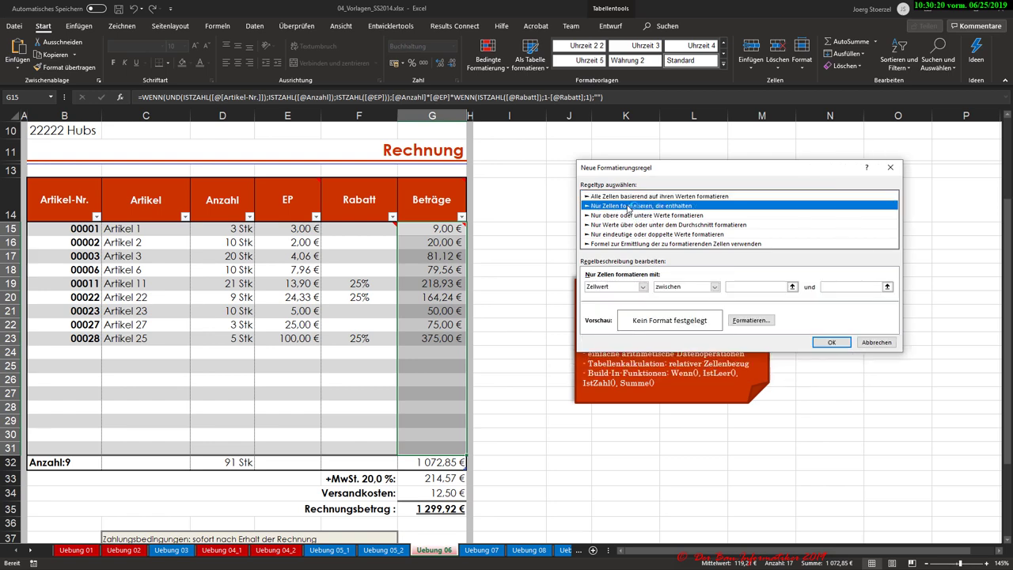
left_click(629, 196)
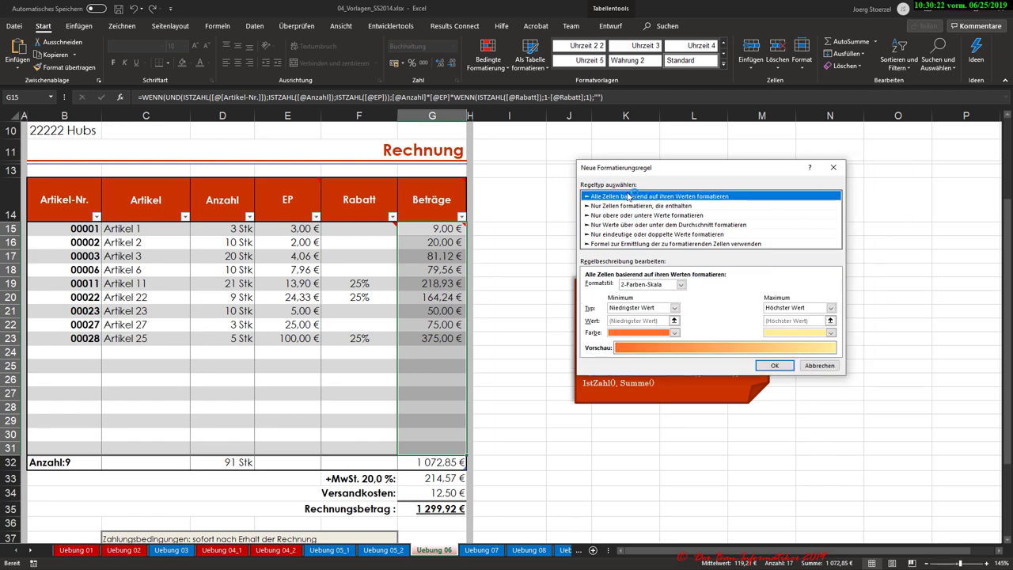
left_click(627, 206)
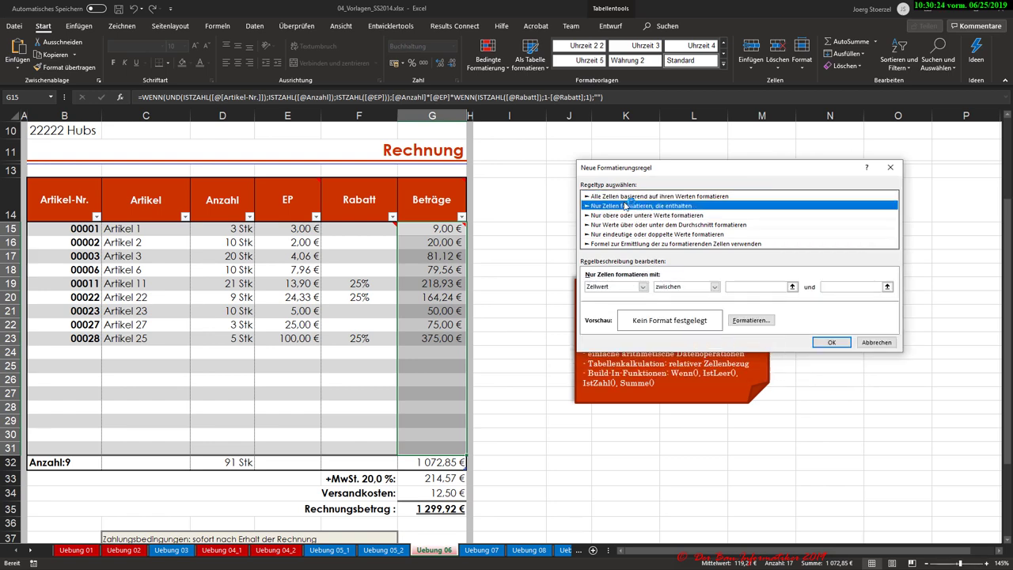
left_click(635, 245)
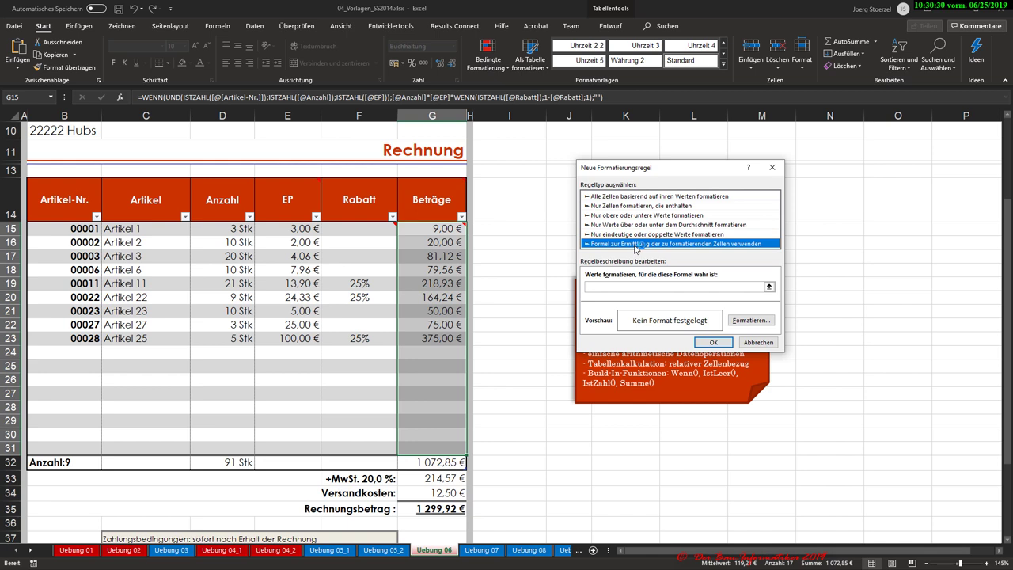
left_click(626, 287)
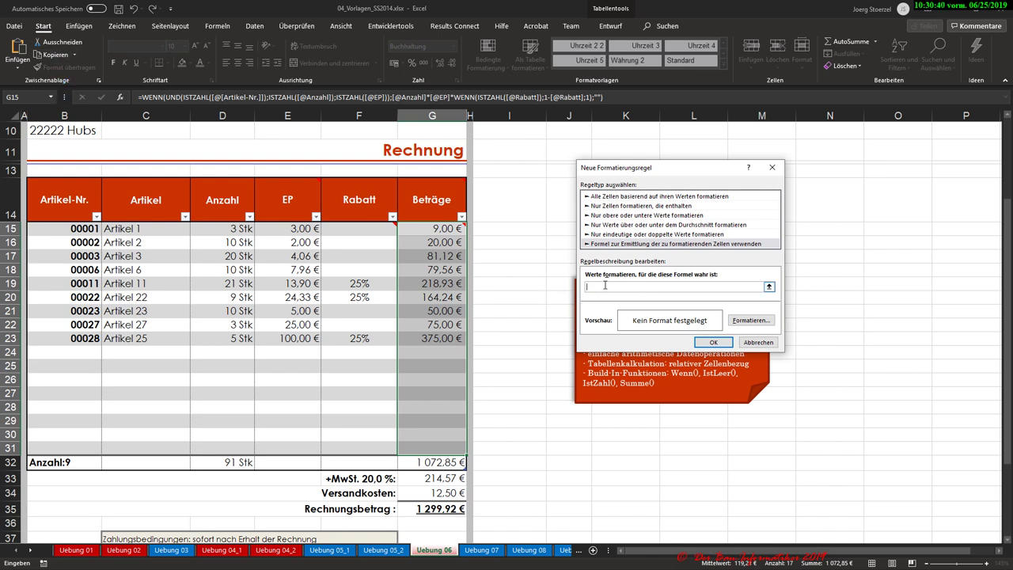
Step: Enter the condition =istzahl(F15), removing both $ anchors from F15
type("=")
type("istzahl")
type("(")
left_click(370, 229)
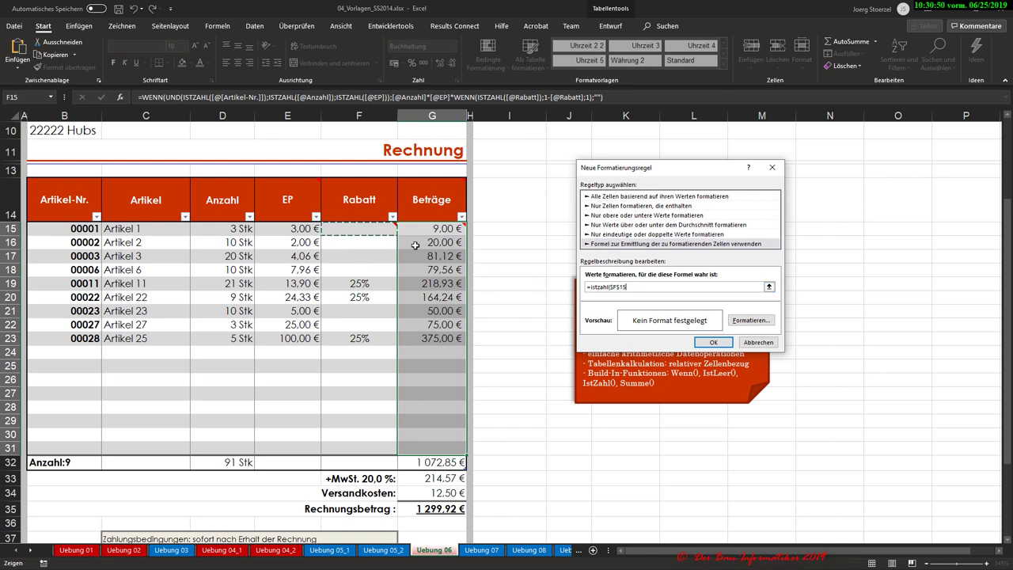
type(")")
key("Left")
key("Left")
key("Left")
key("BackSpace")
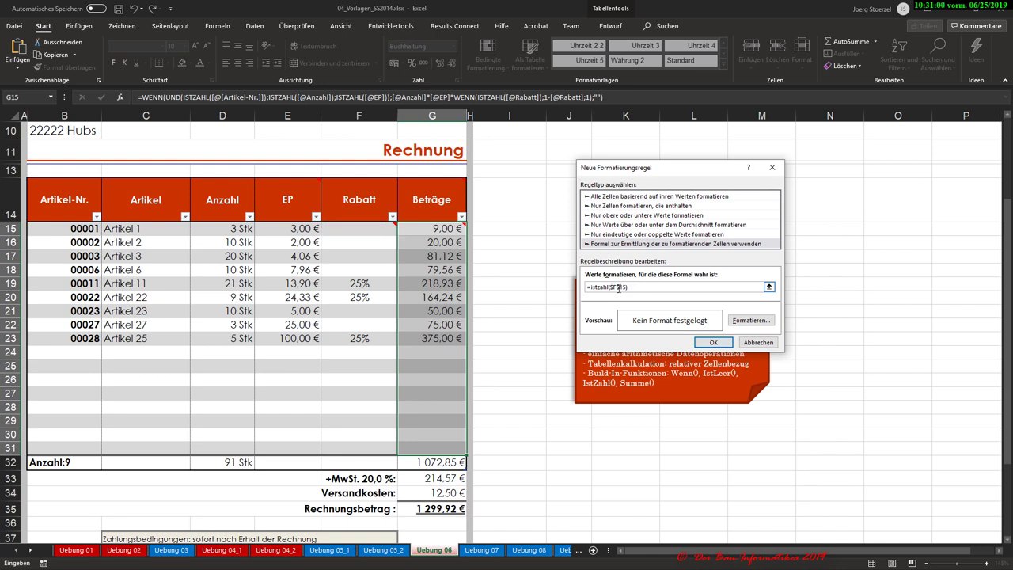
key("BackSpace")
key("Left")
key("BackSpace")
Step: Give the rule a bold blue font and apply it to the Beträge cells G15:G31
left_click(749, 326)
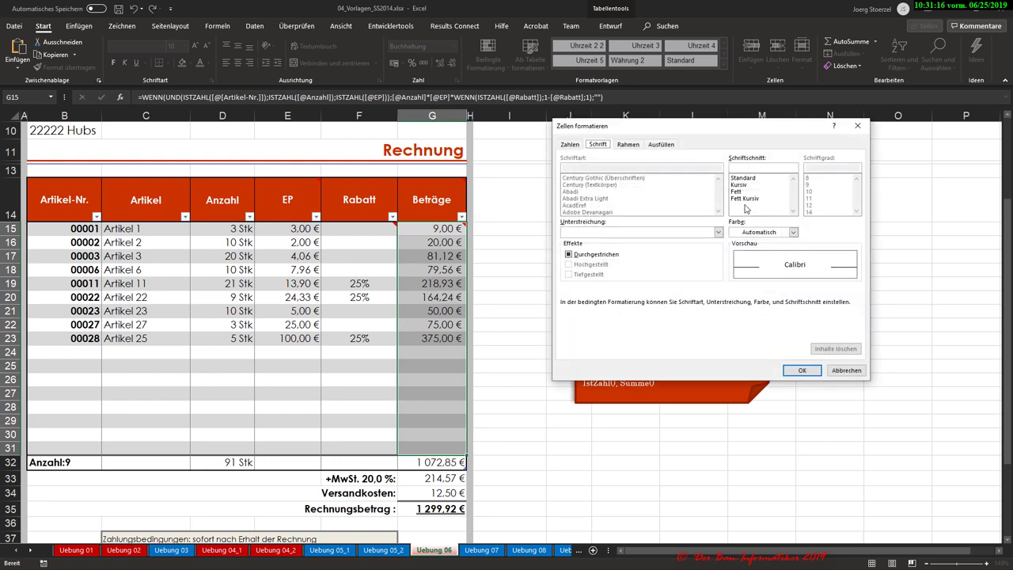
left_click(793, 232)
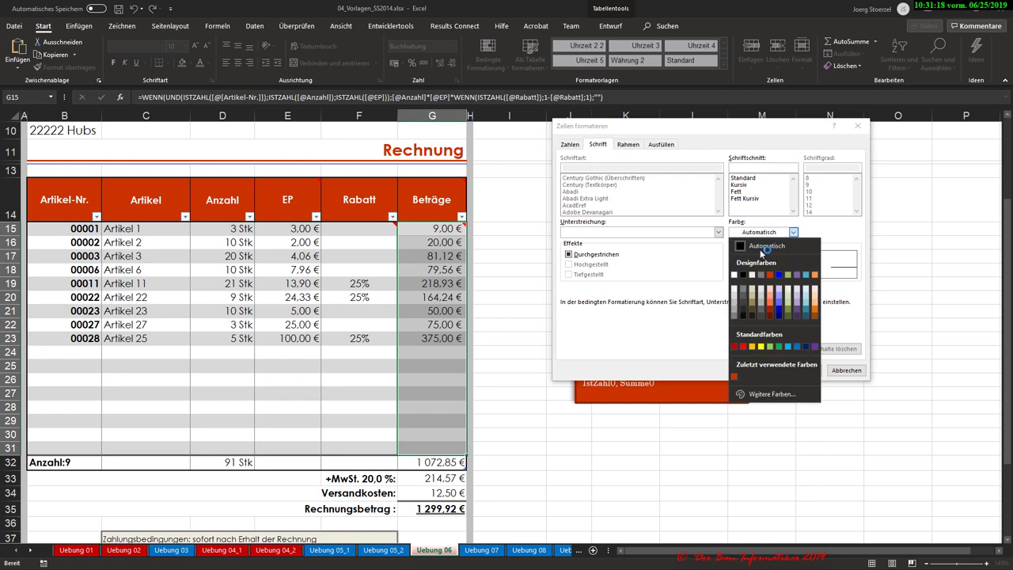
left_click(903, 335)
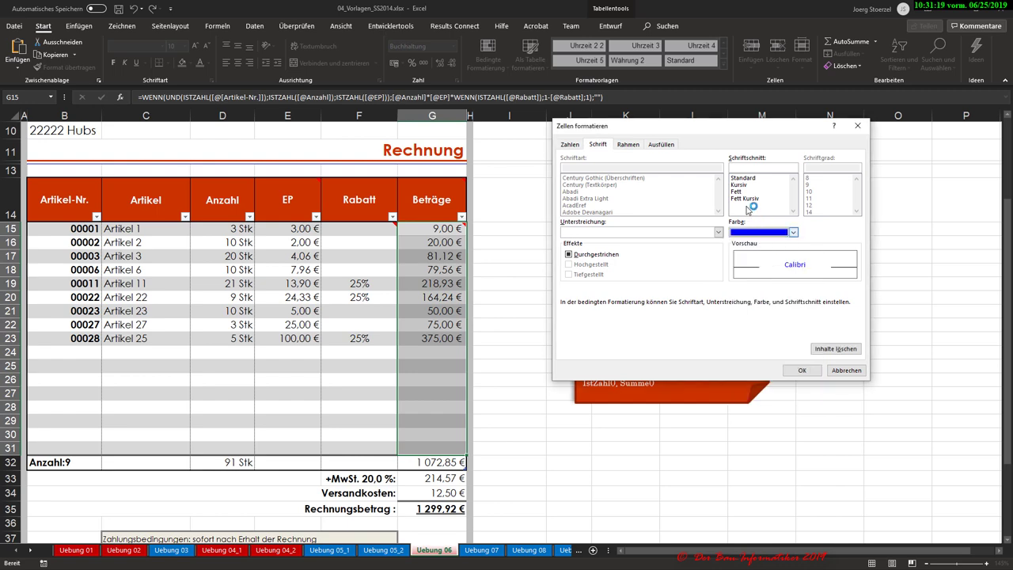
left_click(802, 370)
left_click(713, 342)
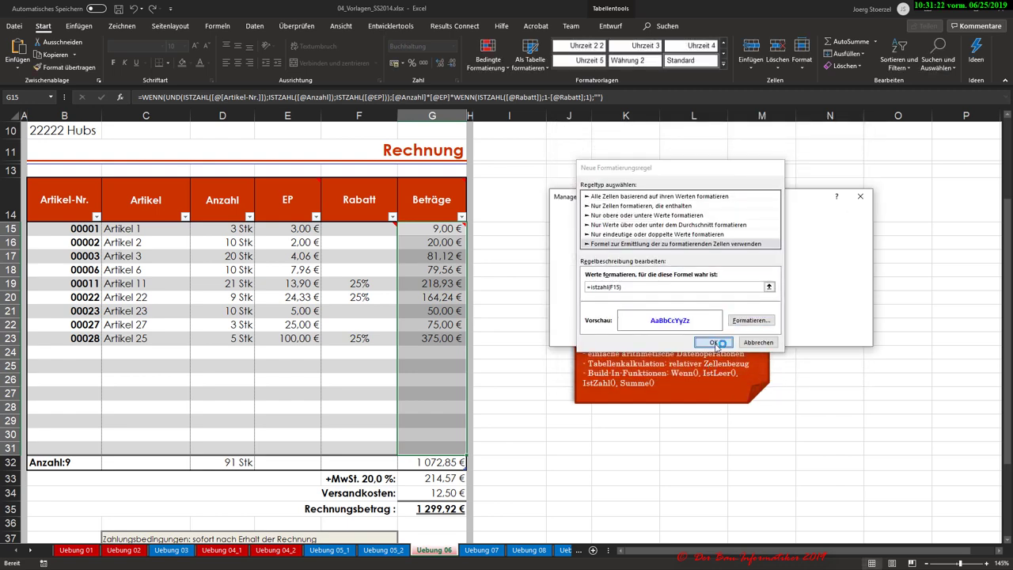
left_click(843, 337)
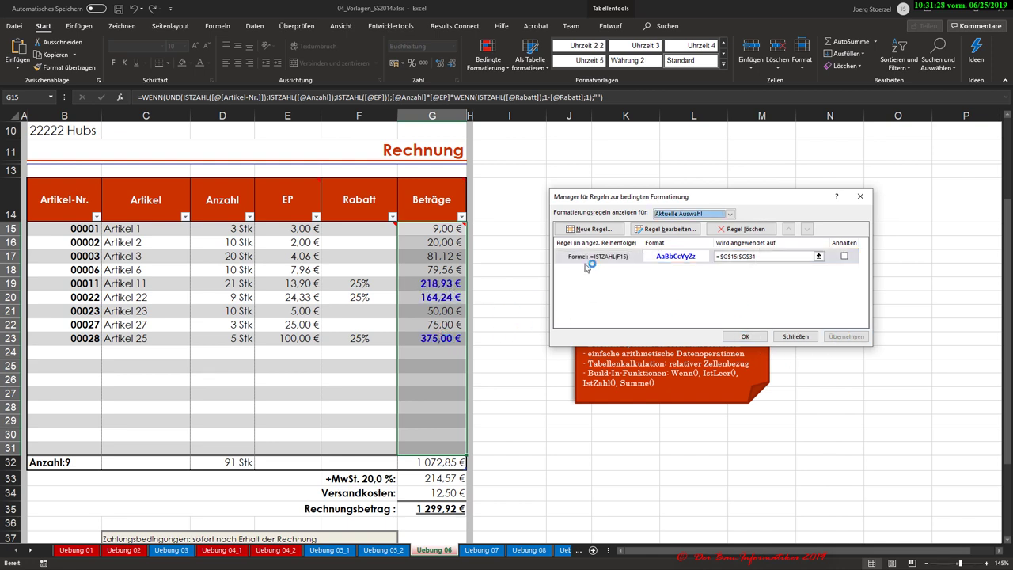
Step: Inspect the =ISTZAHL(F15) rule formula, then confirm it unchanged and close the Rules Manager
left_click(646, 229)
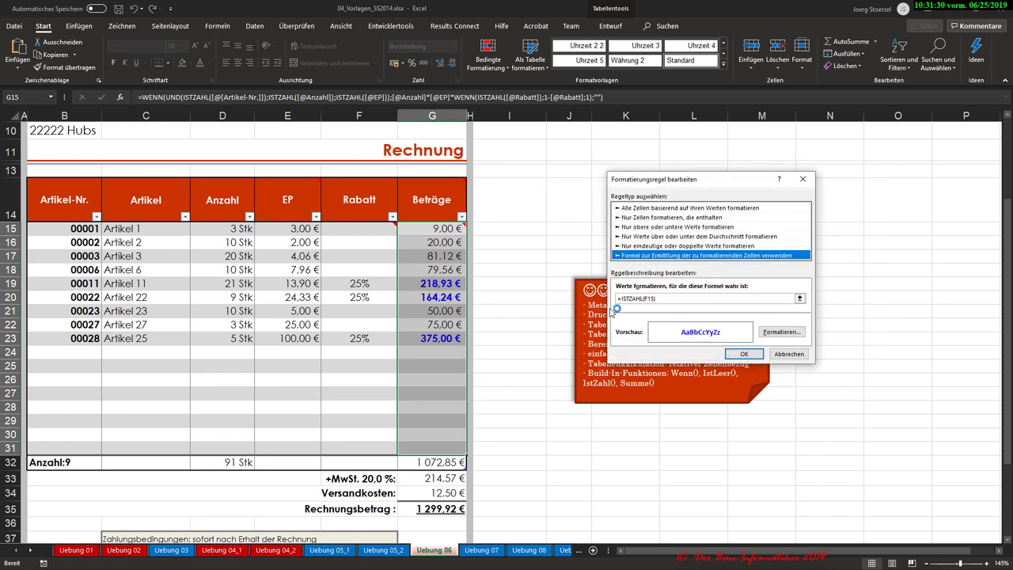
left_click(651, 298)
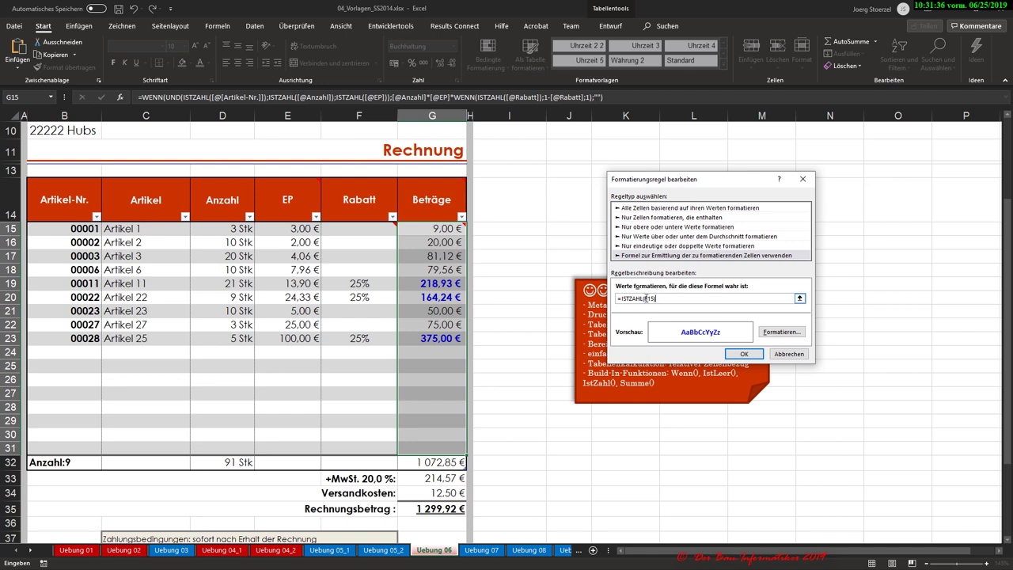
left_click(618, 299)
left_click(657, 300)
left_click(741, 355)
left_click(745, 339)
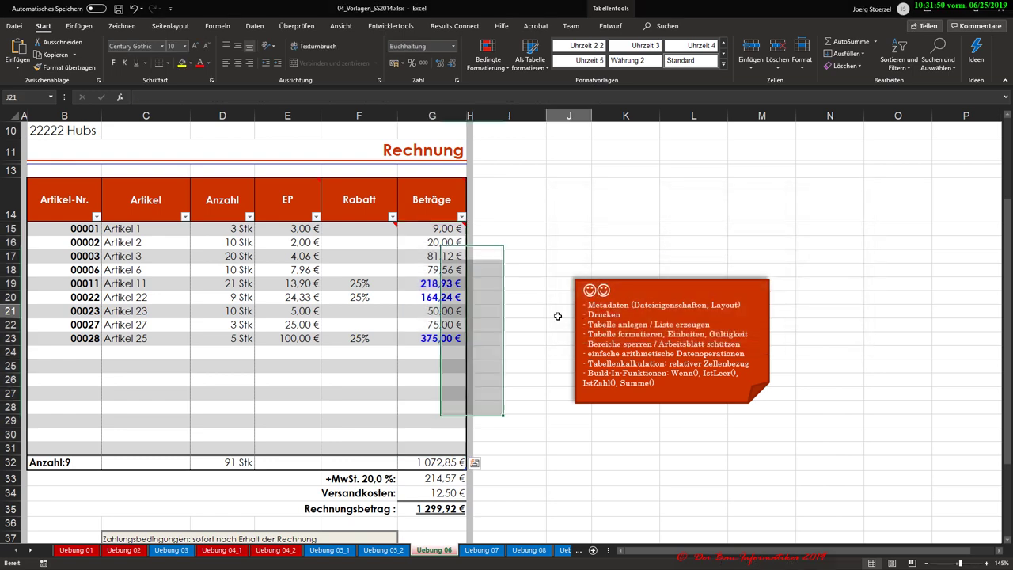
scroll(558, 316, "down", 2)
scroll(558, 316, "down", 1)
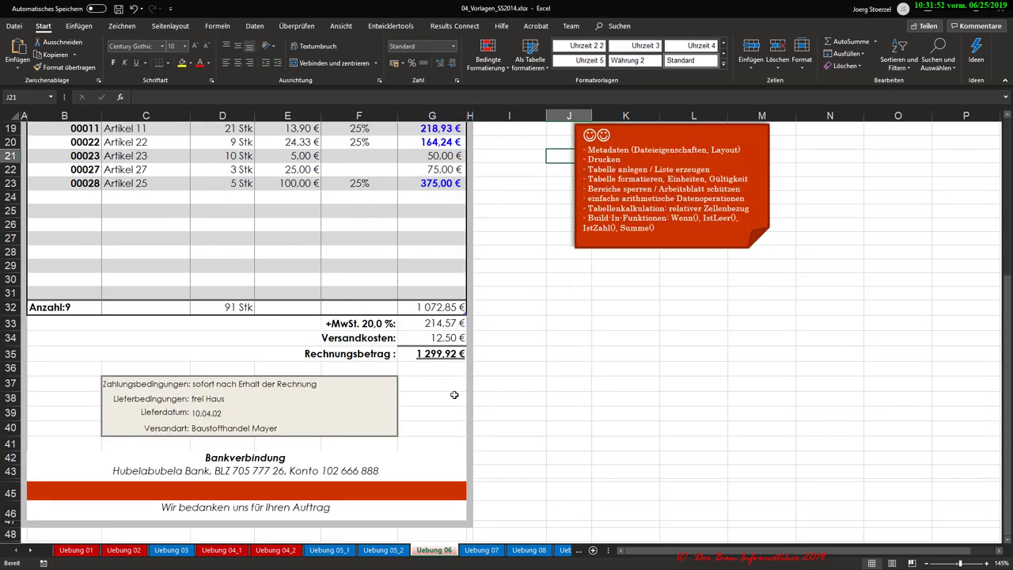
scroll(454, 395, "up", 3)
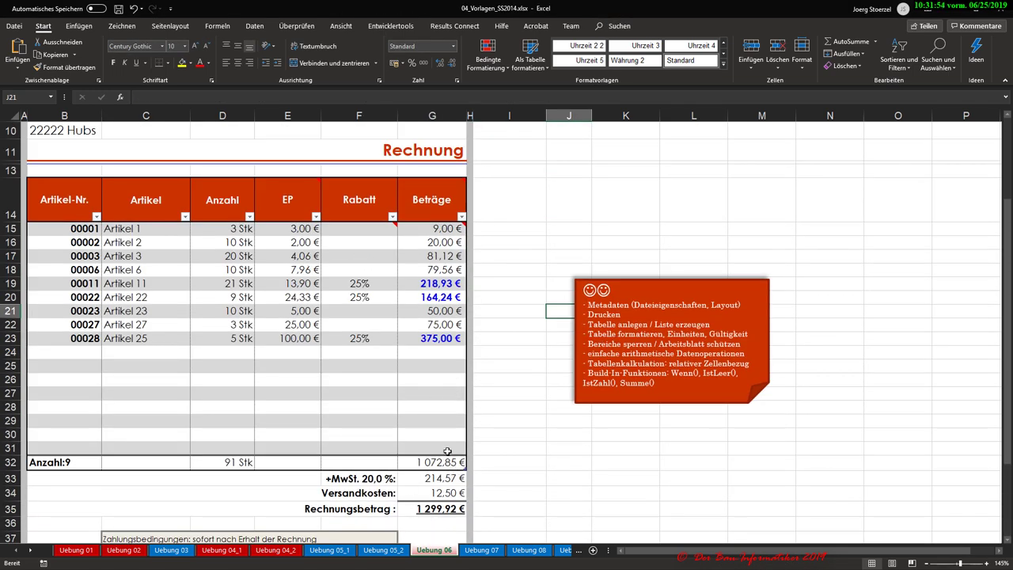
scroll(448, 518, "up", 3)
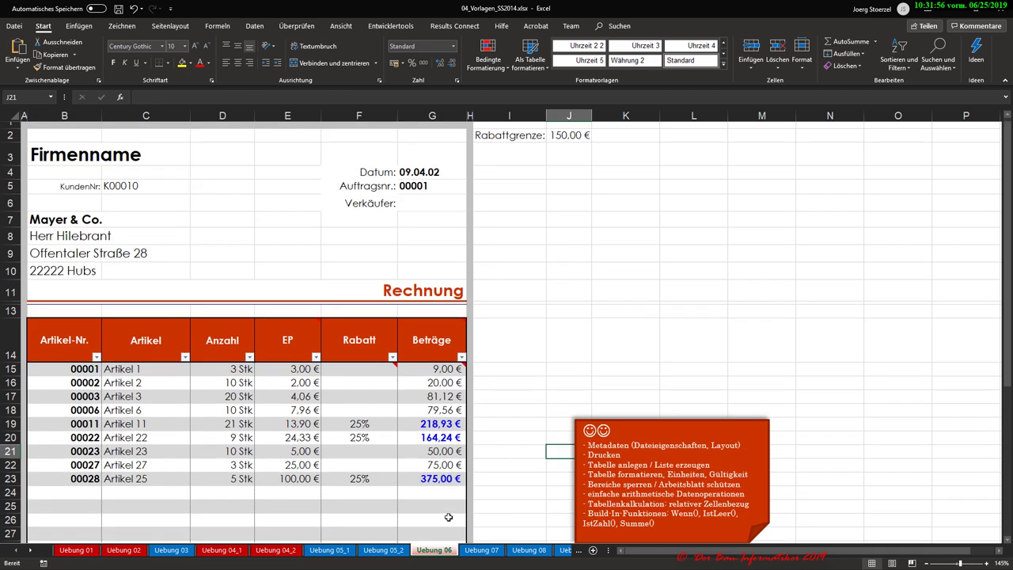
scroll(448, 517, "down", 1)
scroll(448, 517, "down", 1)
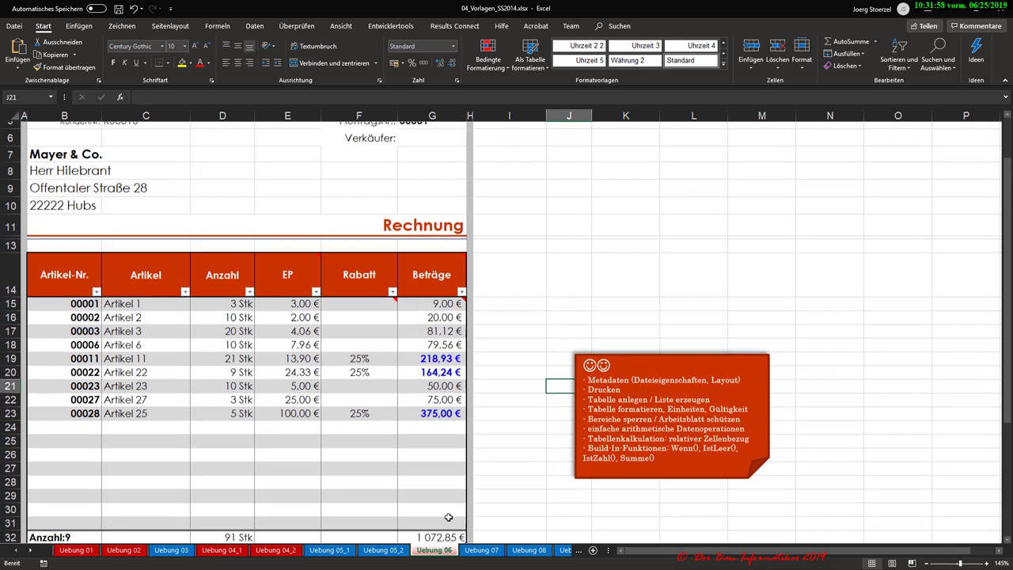
scroll(448, 517, "up", 2)
scroll(448, 517, "down", 1)
scroll(448, 517, "up", 1)
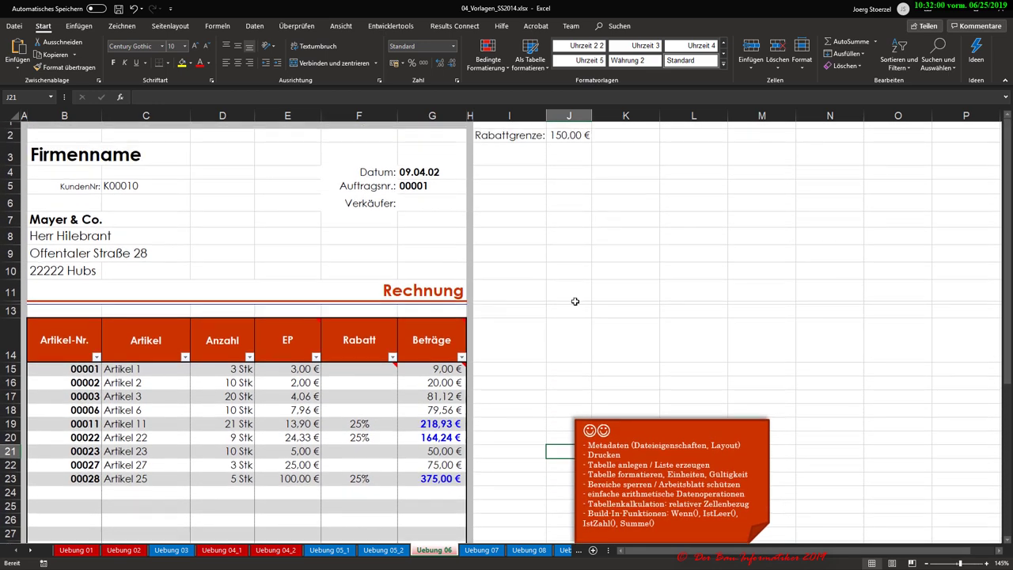
left_click(557, 136)
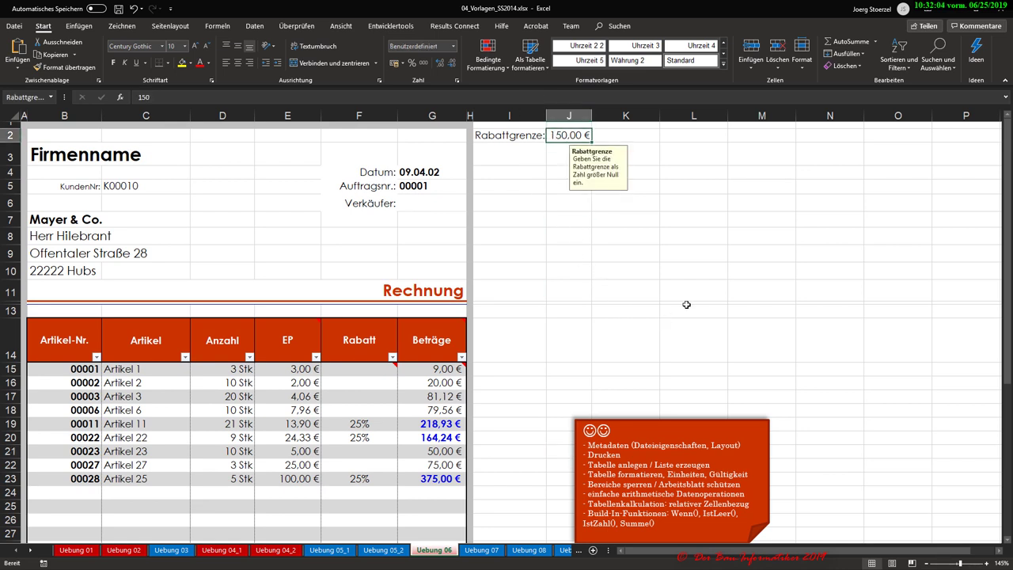
type("10")
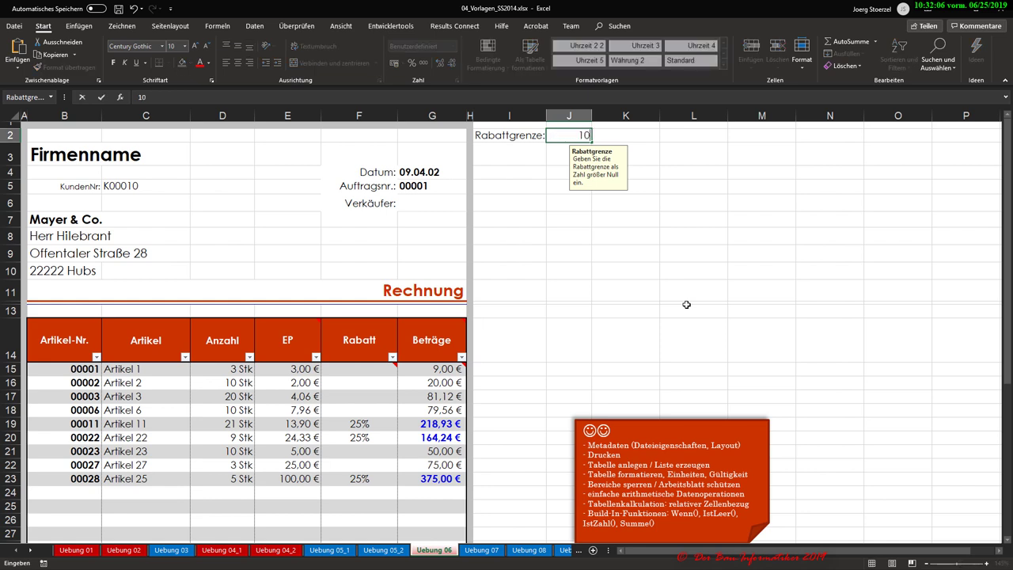
key("Return")
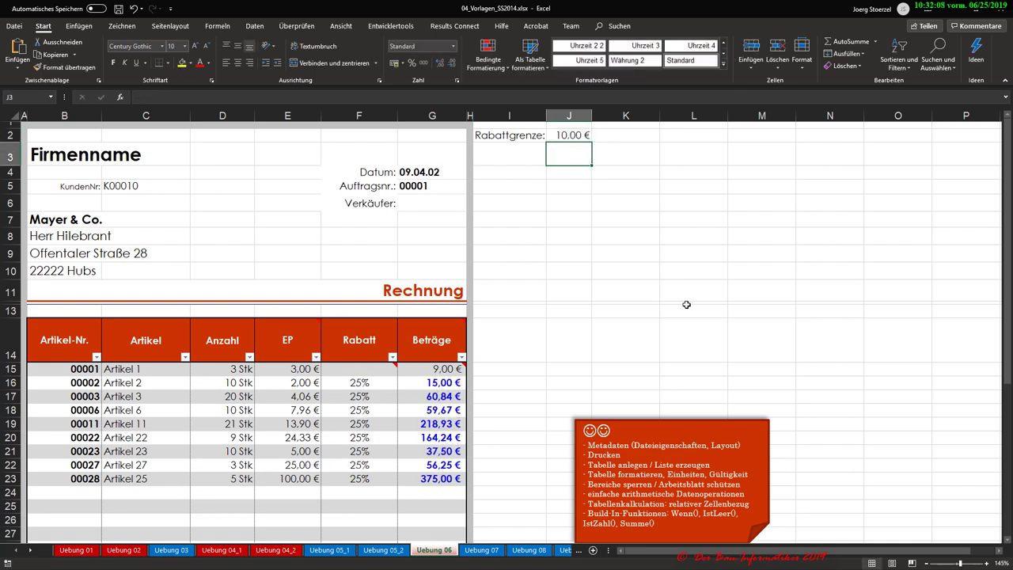
key("Up")
type("250")
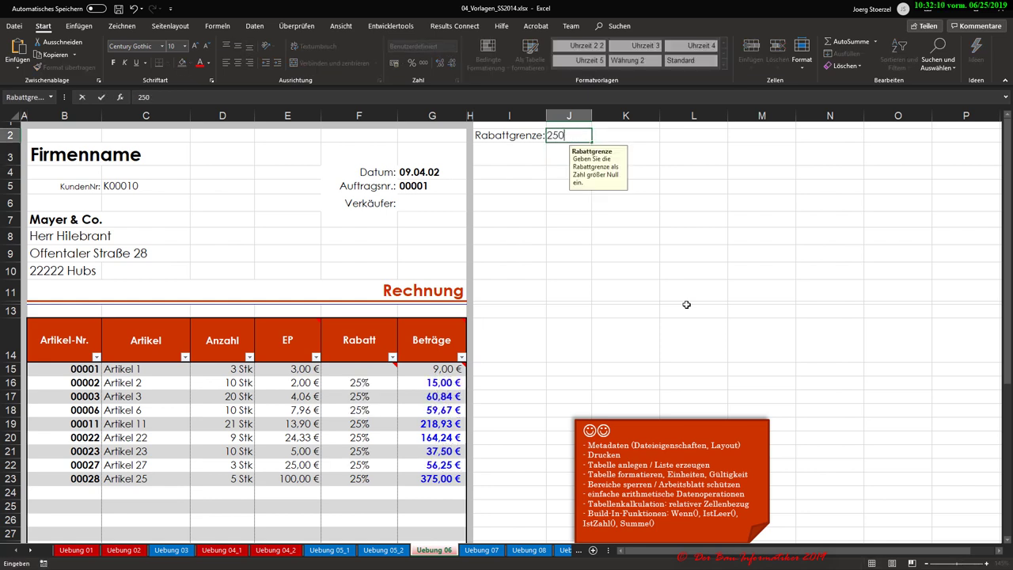
key("Return")
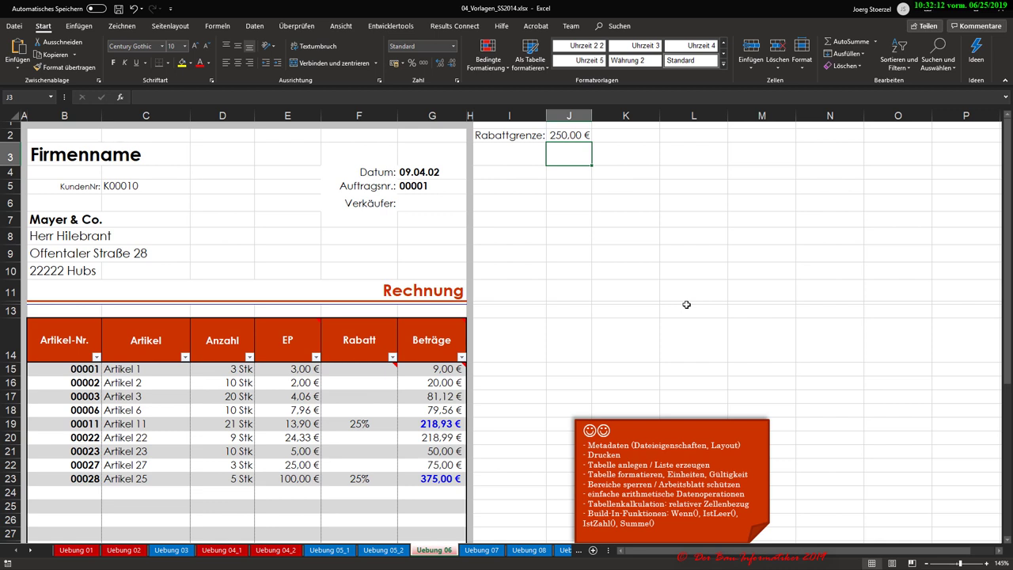
key("Up")
type("150")
key("Return")
left_click(363, 424)
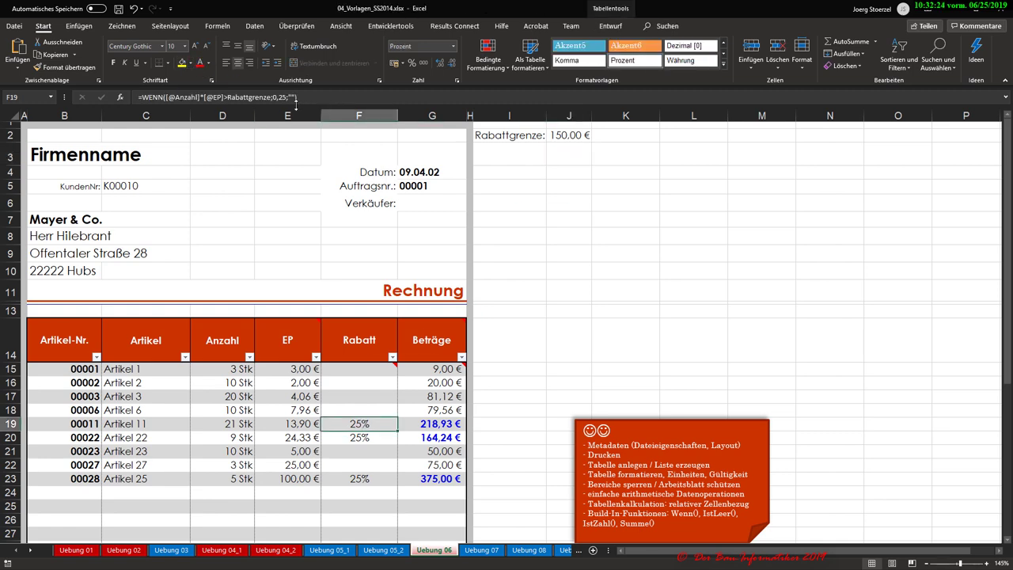
left_click(535, 293)
scroll(533, 314, "down", 1)
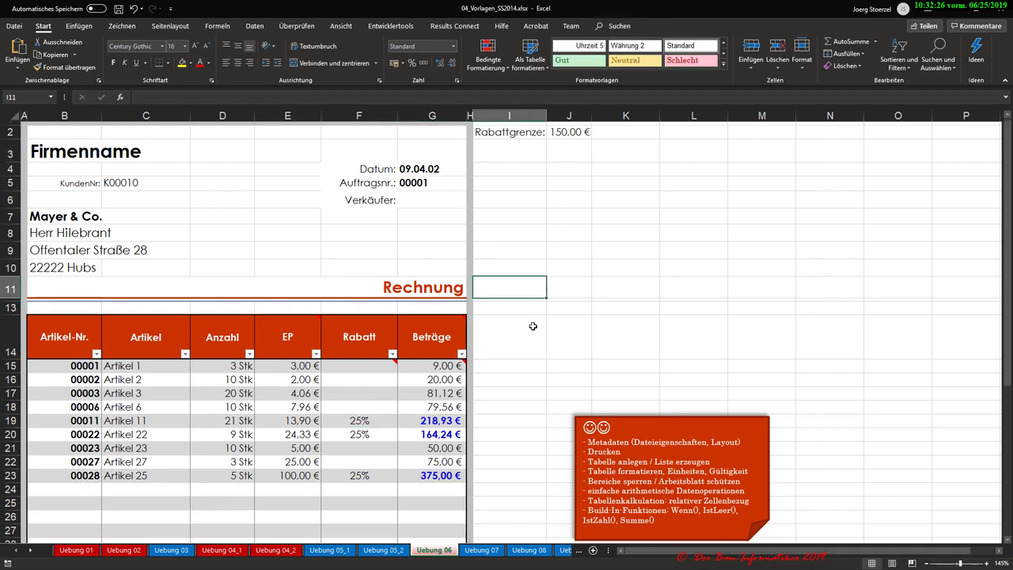
scroll(533, 320, "down", 4)
scroll(532, 327, "up", 5)
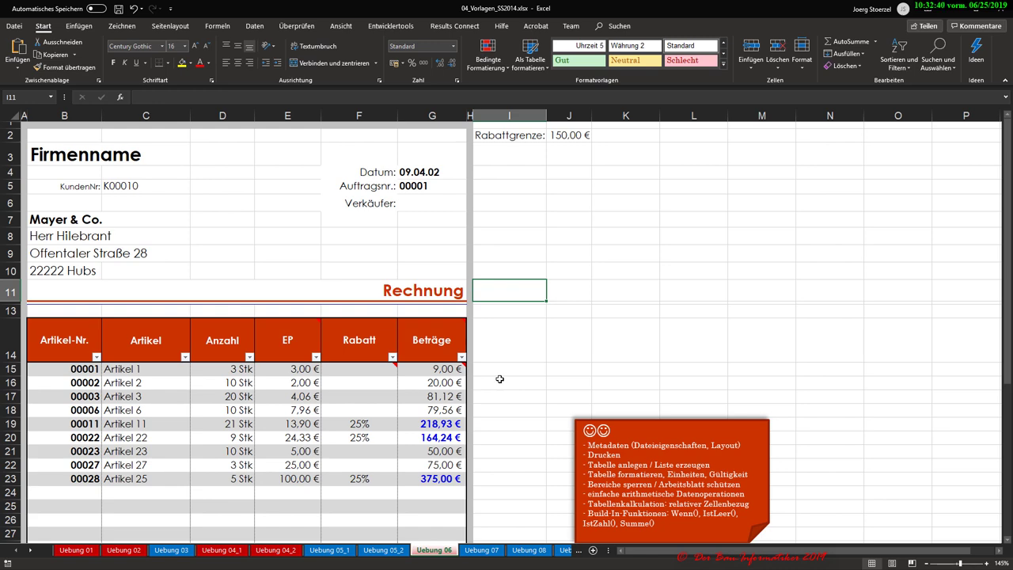
scroll(514, 389, "down", 1)
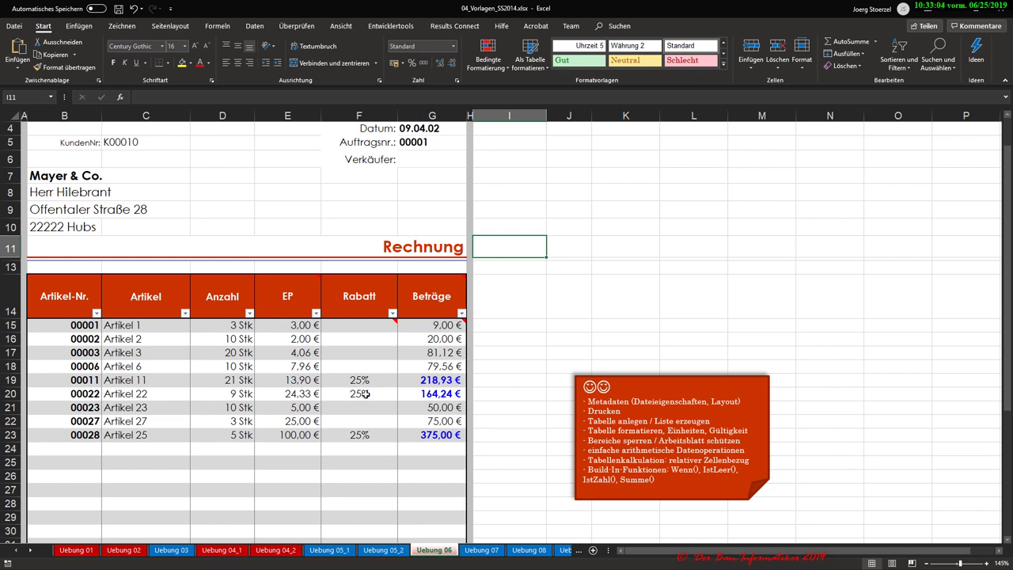
scroll(365, 394, "down", 1)
scroll(365, 394, "up", 1)
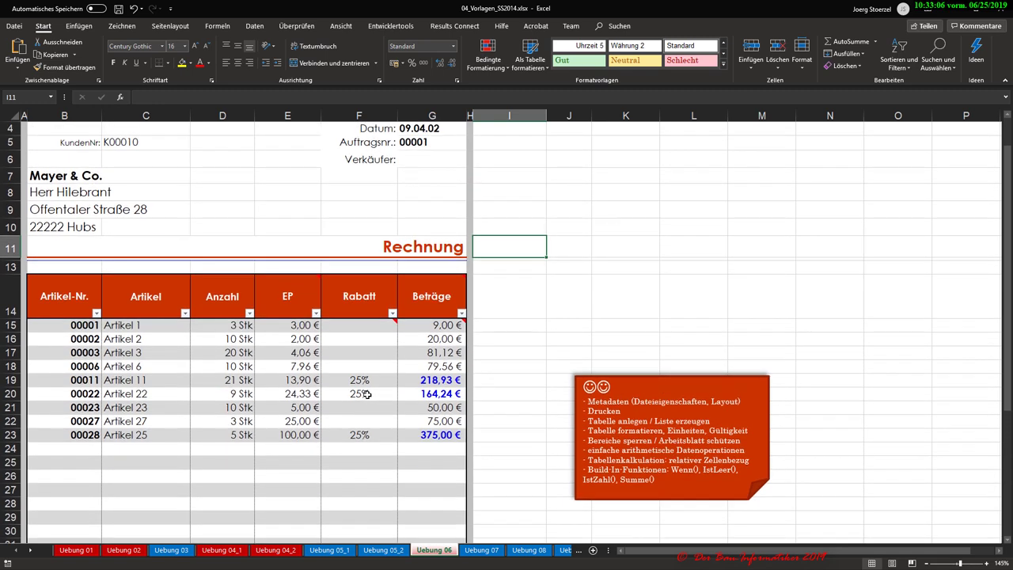